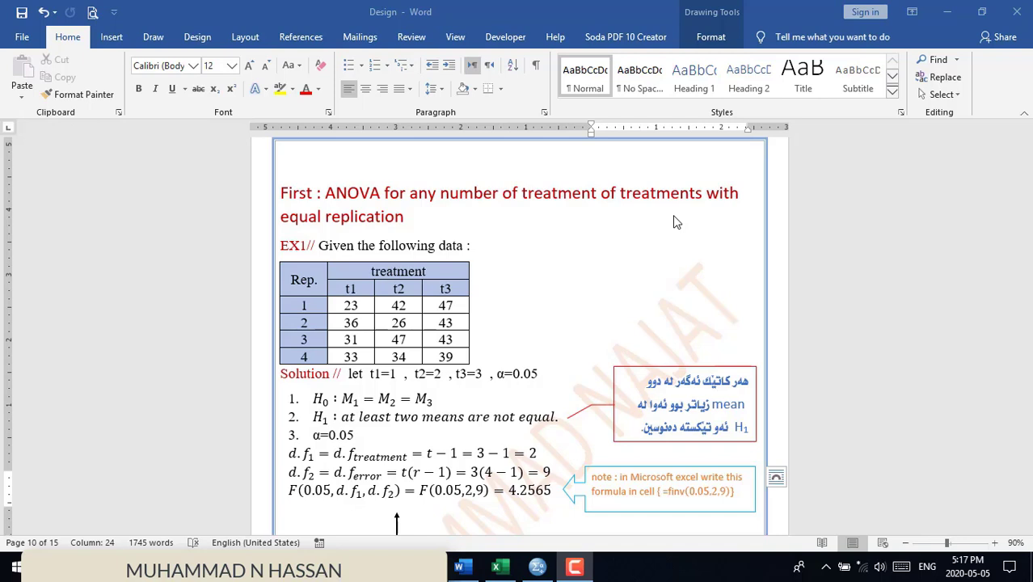
- Inspect the treatment data table in Word, briefly selecting the t1 and t2 header cells
{"action": "left_click", "coordinate": [610, 278]}
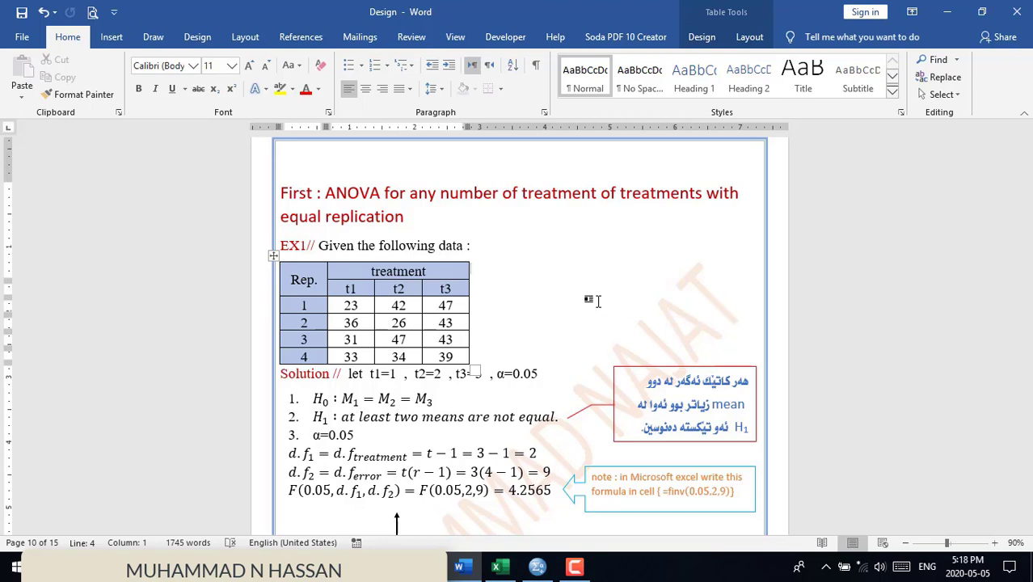
{"action": "right_click", "coordinate": [565, 267]}
{"action": "key", "text": "Escape"}
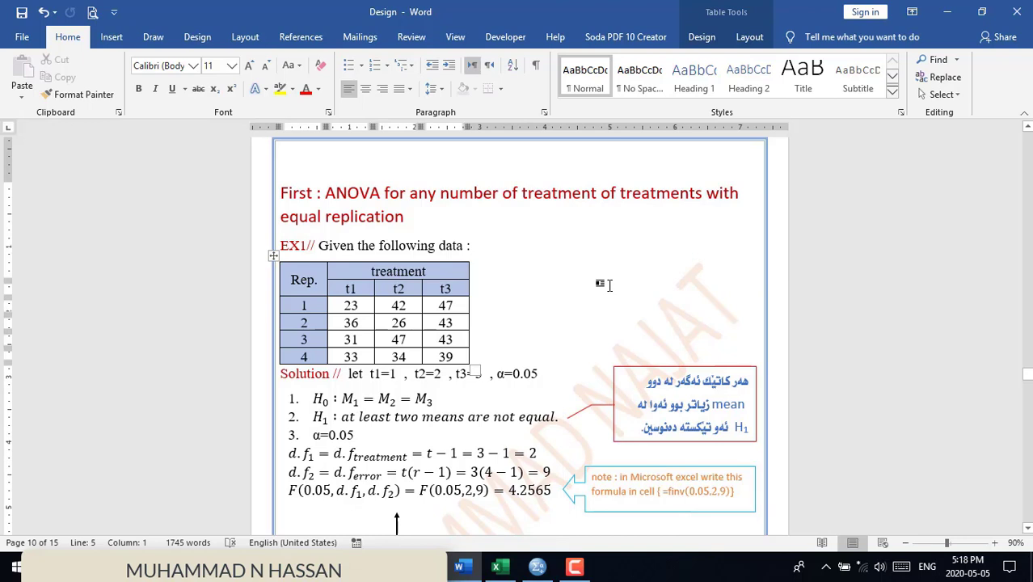
{"action": "left_click", "coordinate": [350, 196]}
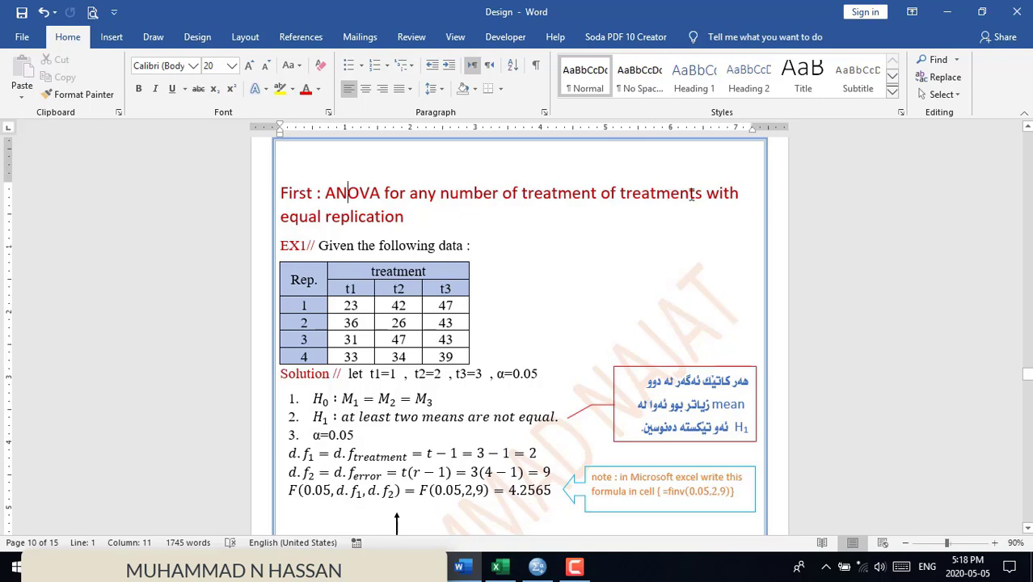
{"action": "left_click", "coordinate": [393, 305]}
{"action": "left_click_drag", "start_coordinate": [364, 292], "coordinate": [404, 290]}
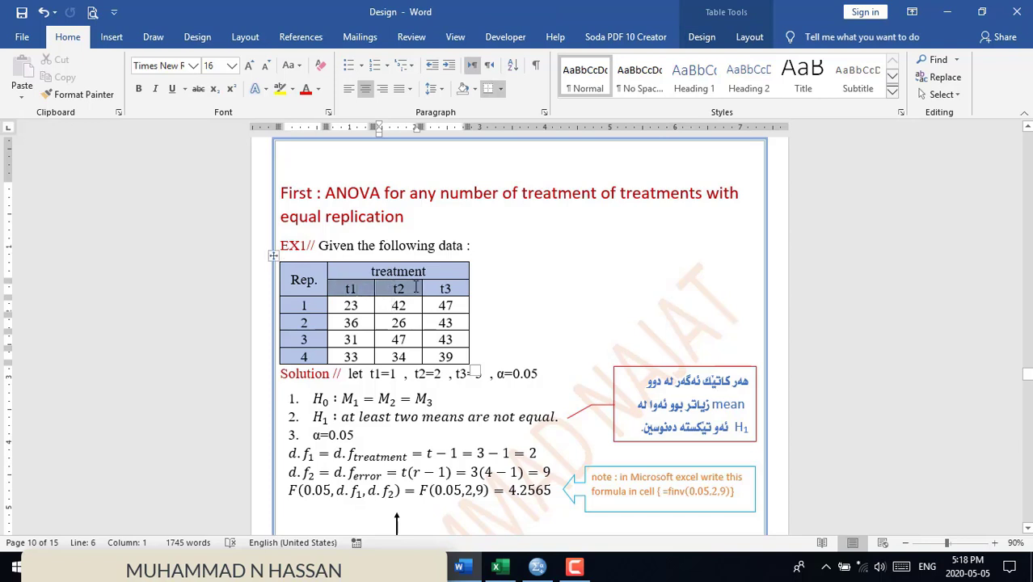
{"action": "left_click", "coordinate": [441, 284]}
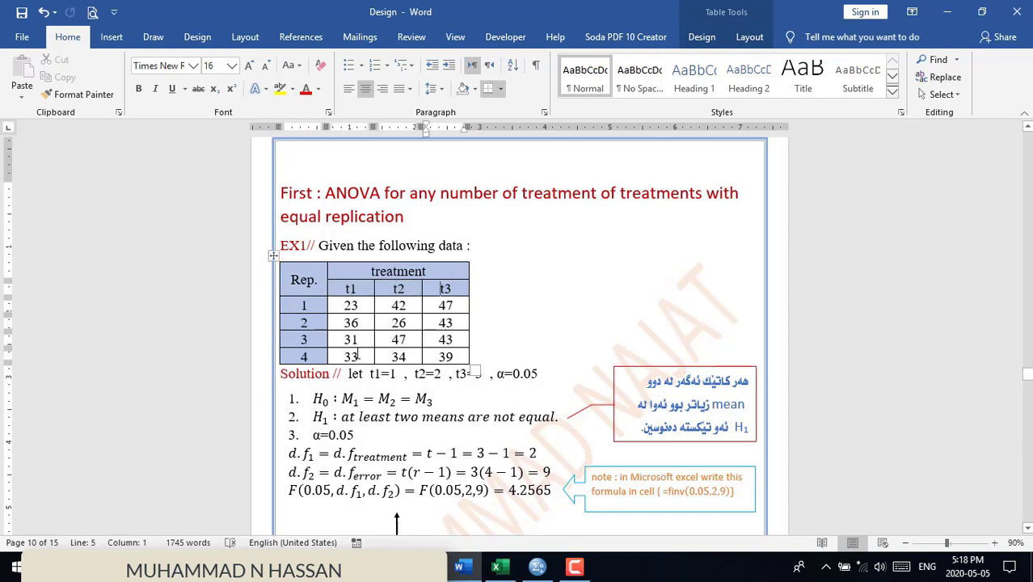
{"action": "left_click", "coordinate": [472, 302]}
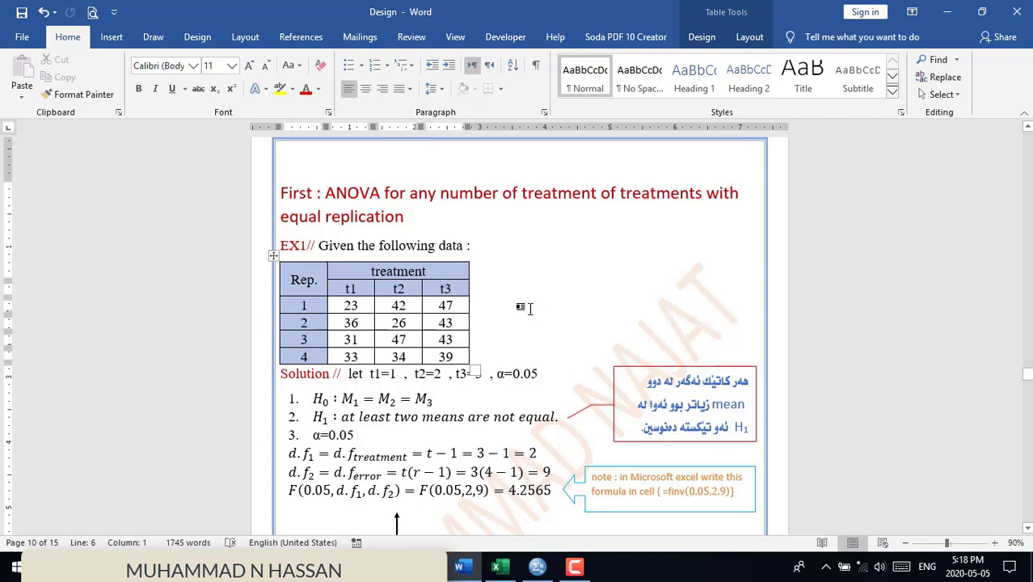
{"action": "left_click", "coordinate": [526, 339]}
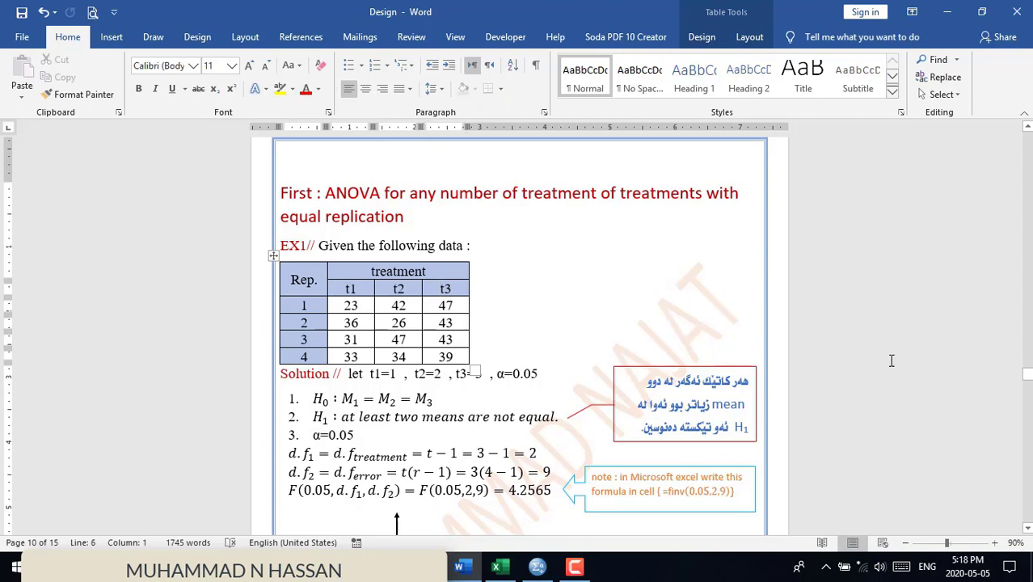
- Scroll to page 11's ANOVA CRD table and place the cursor on the Ftab value 4.2565
{"action": "left_click", "coordinate": [1027, 529]}
{"action": "left_click", "coordinate": [1026, 529]}
{"action": "left_click", "coordinate": [1027, 531]}
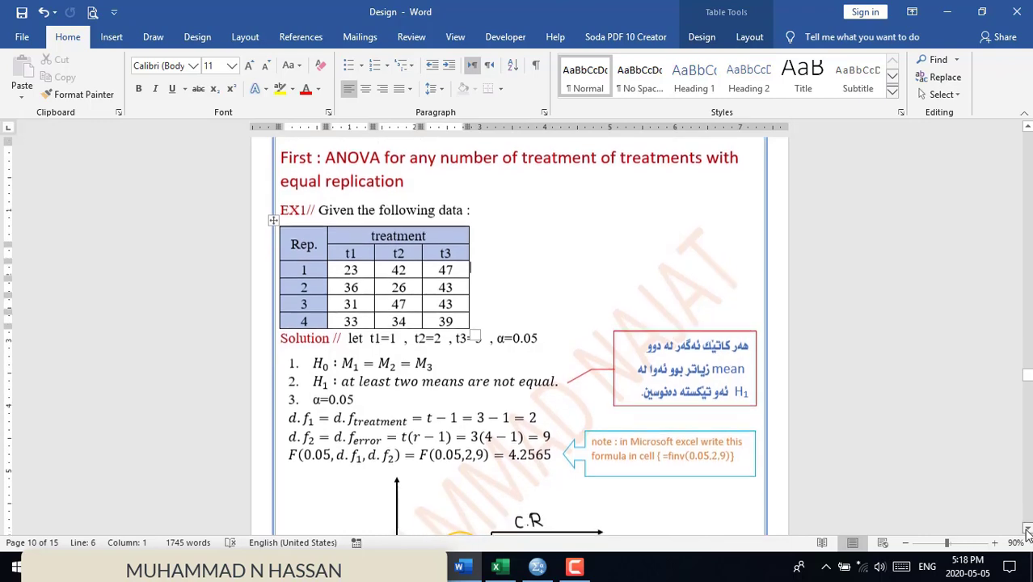
{"action": "left_click", "coordinate": [1028, 530]}
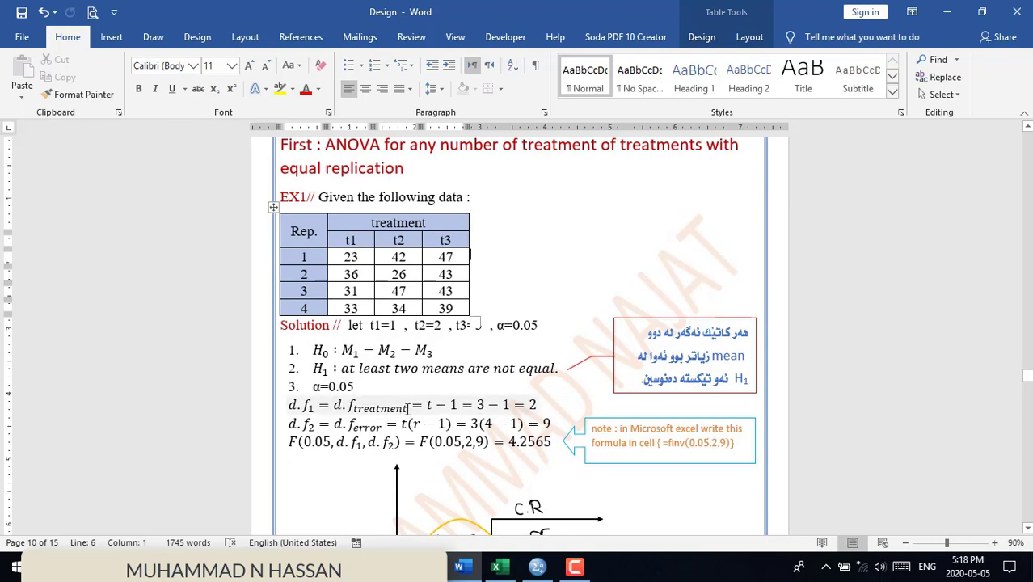
{"action": "left_click", "coordinate": [1027, 528]}
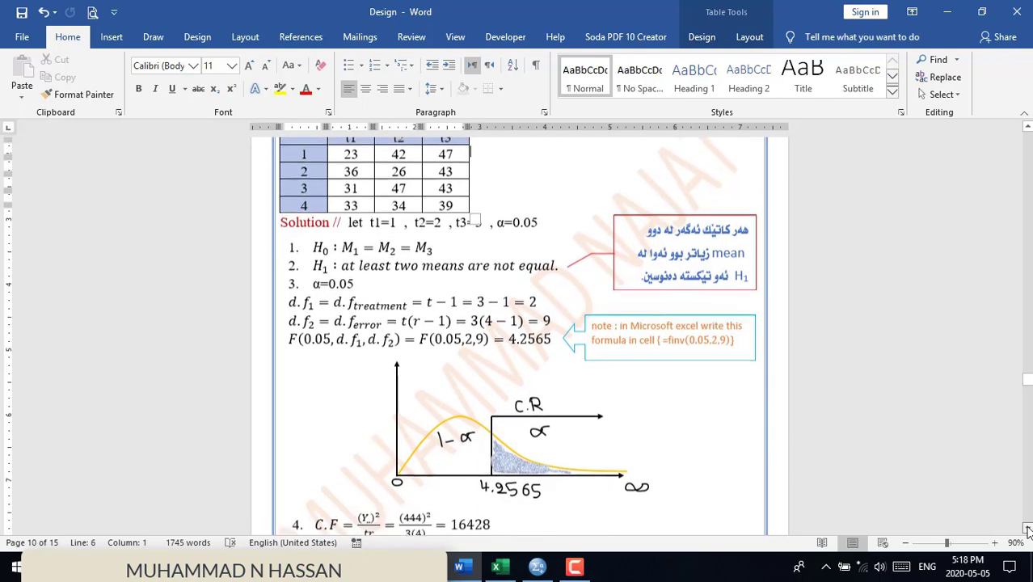
{"action": "left_click", "coordinate": [1028, 529]}
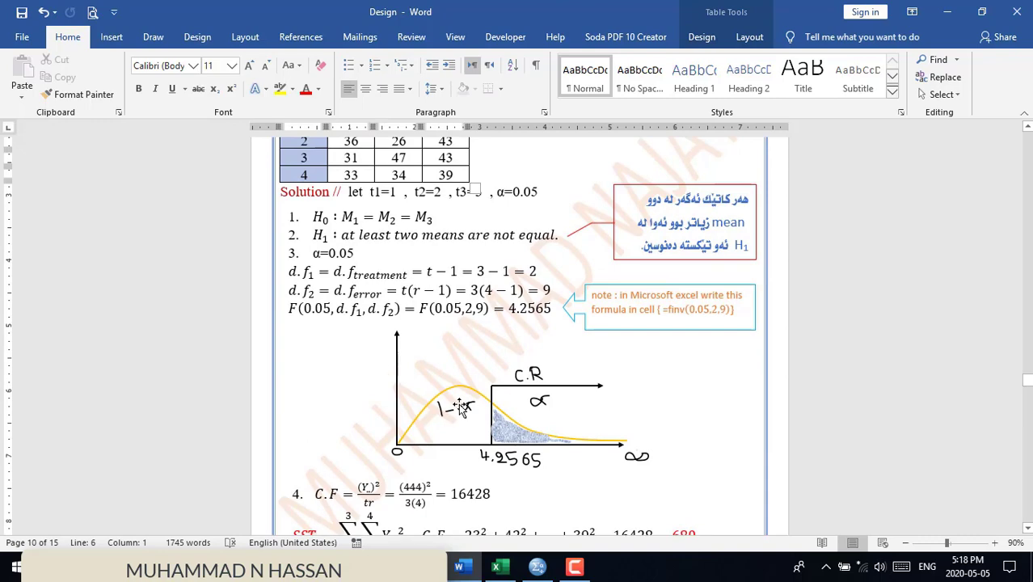
{"action": "left_click", "coordinate": [1028, 529]}
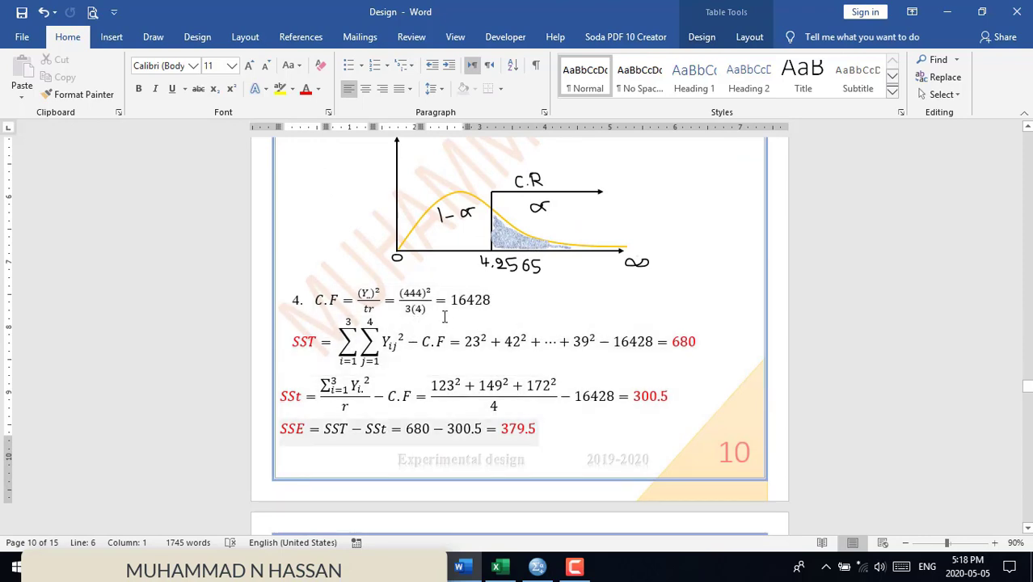
{"action": "left_click", "coordinate": [1027, 530]}
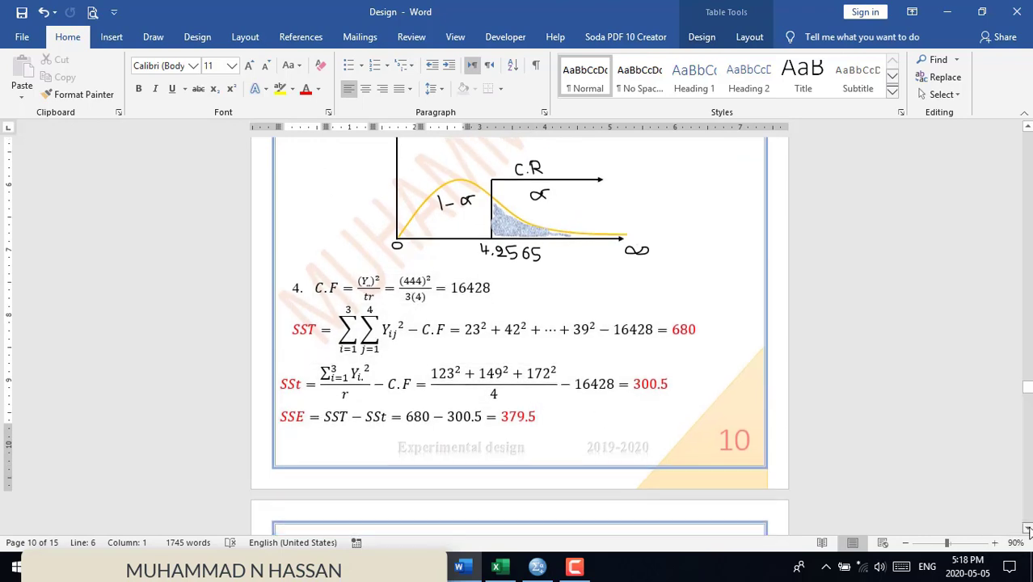
{"action": "left_click", "coordinate": [1028, 531]}
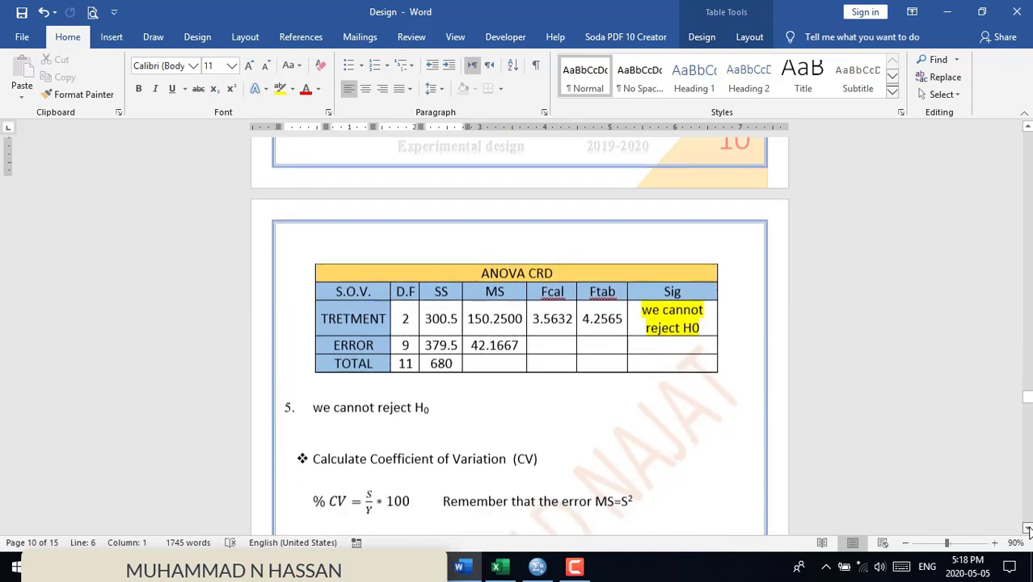
{"action": "left_click", "coordinate": [376, 350]}
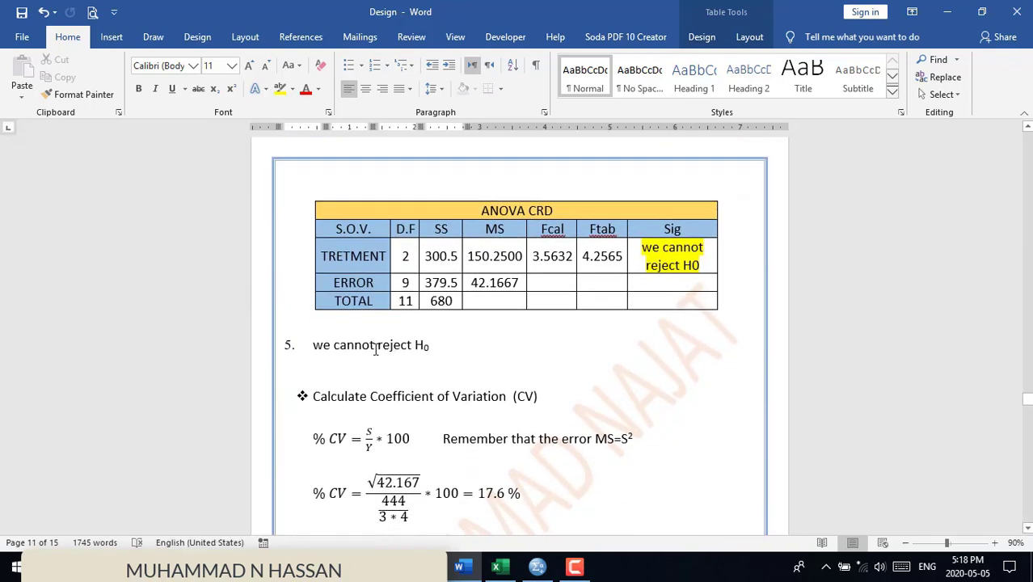
{"action": "left_click", "coordinate": [553, 257]}
{"action": "left_click", "coordinate": [591, 257]}
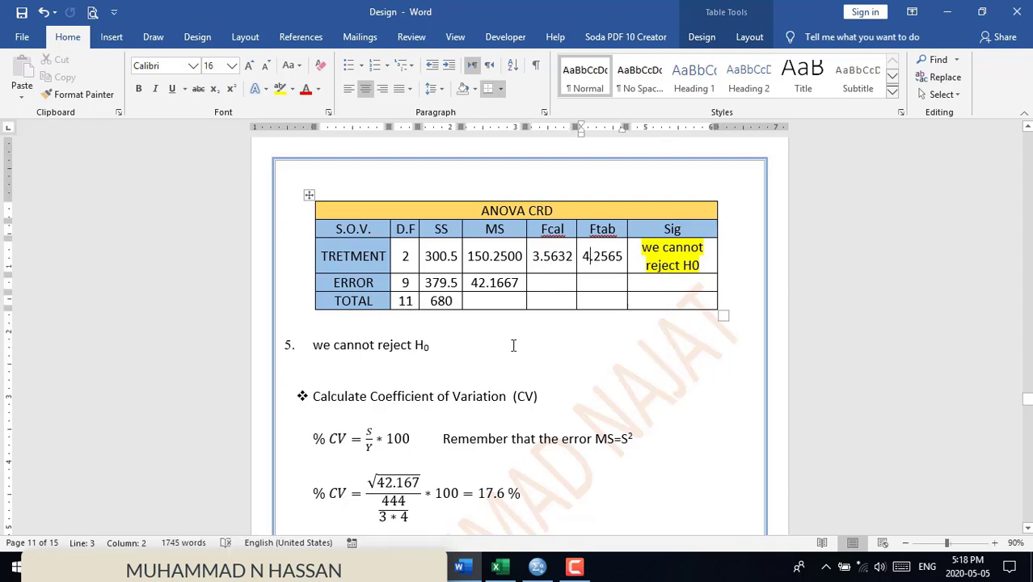
- Scroll back to the treatment table and briefly select the t1 values 23 to 33
{"action": "scroll", "coordinate": [1026, 137], "scroll_direction": "up", "scroll_amount": 5}
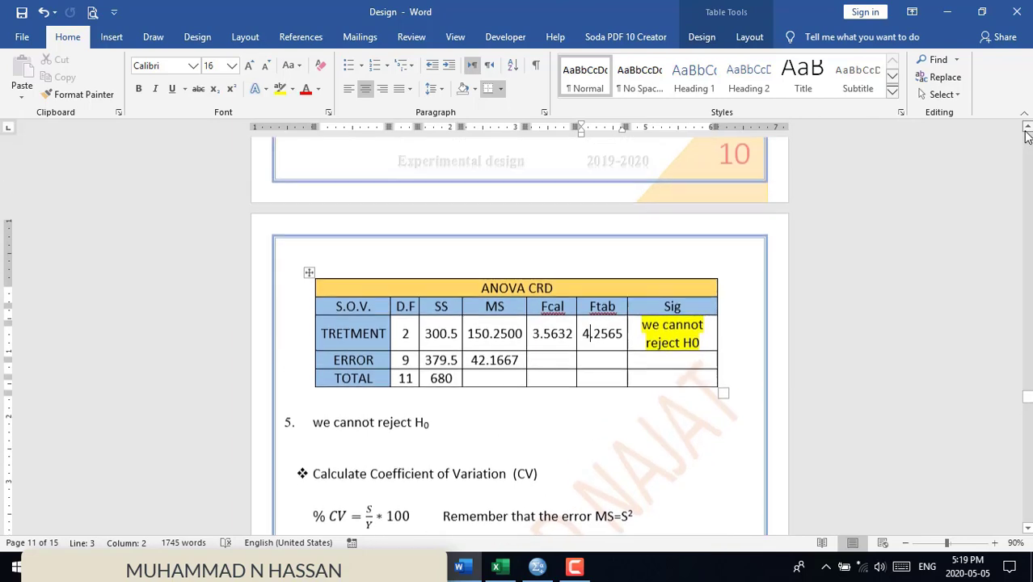
{"action": "scroll", "coordinate": [1026, 137], "scroll_direction": "up", "scroll_amount": 2}
{"action": "scroll", "coordinate": [1026, 137], "scroll_direction": "up", "scroll_amount": 2}
{"action": "scroll", "coordinate": [1026, 137], "scroll_direction": "up", "scroll_amount": 2}
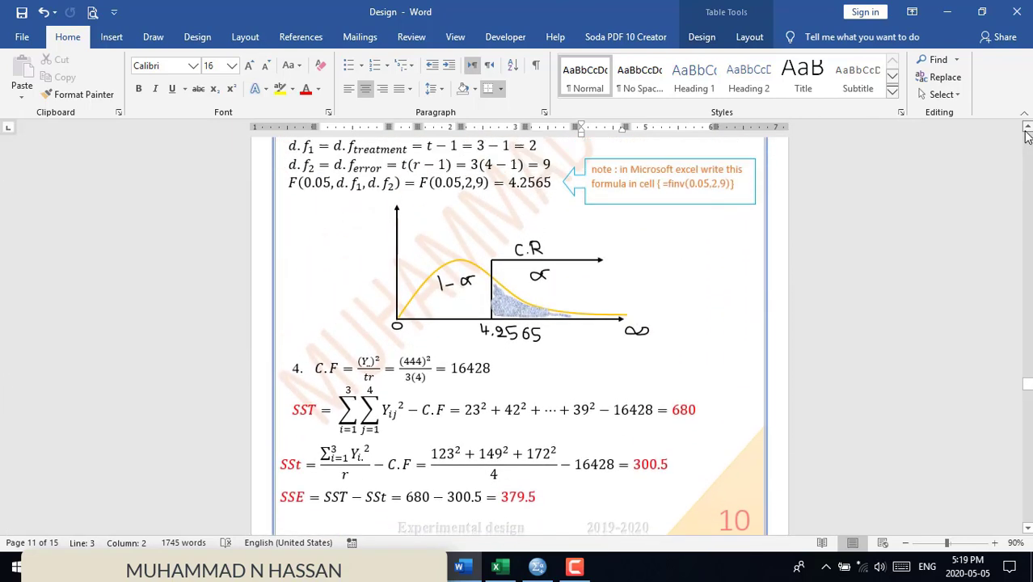
{"action": "scroll", "coordinate": [1027, 138], "scroll_direction": "up", "scroll_amount": 2}
{"action": "scroll", "coordinate": [1027, 136], "scroll_direction": "up", "scroll_amount": 3}
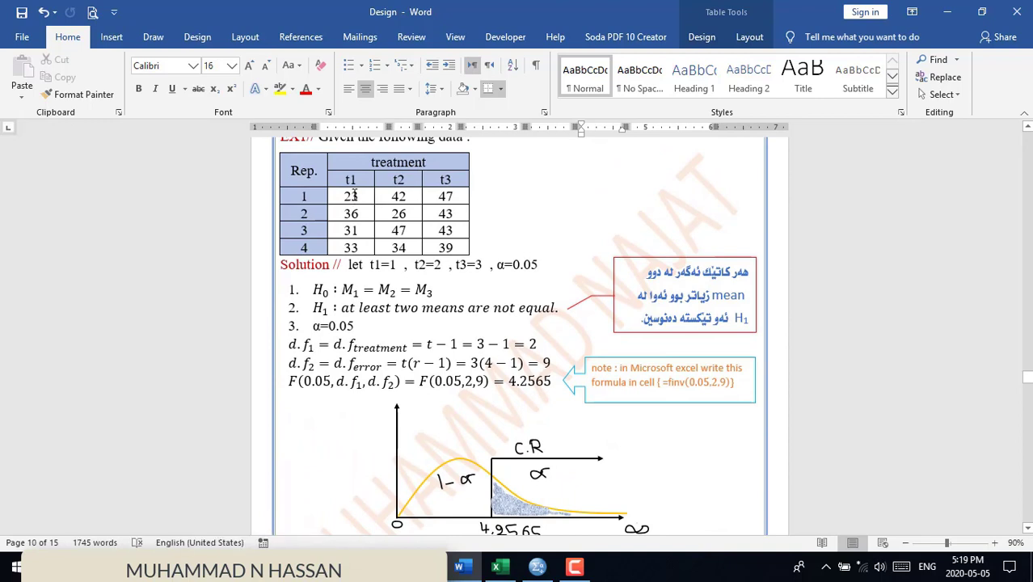
{"action": "left_click_drag", "start_coordinate": [358, 196], "coordinate": [361, 247]}
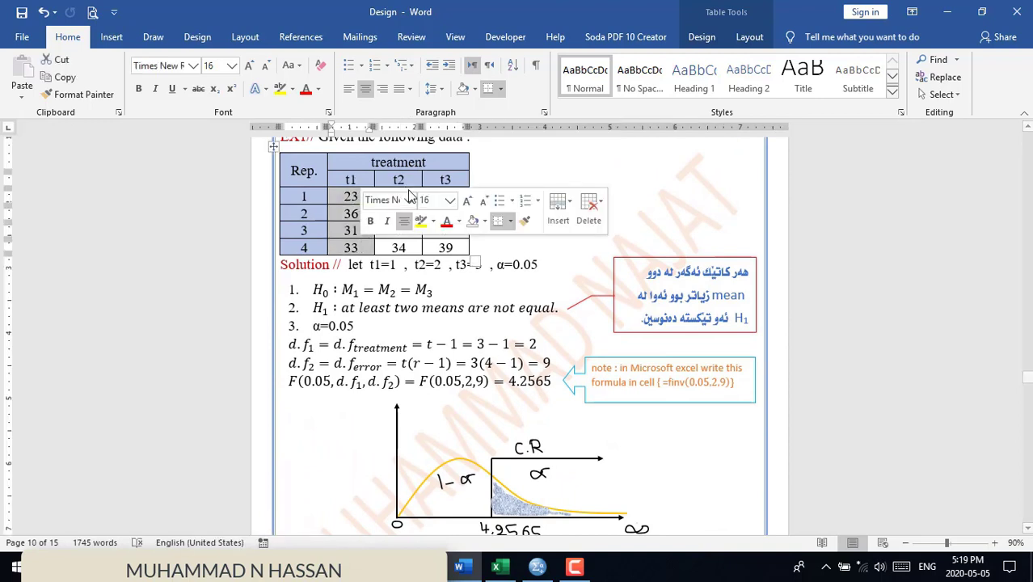
{"action": "left_click", "coordinate": [408, 198]}
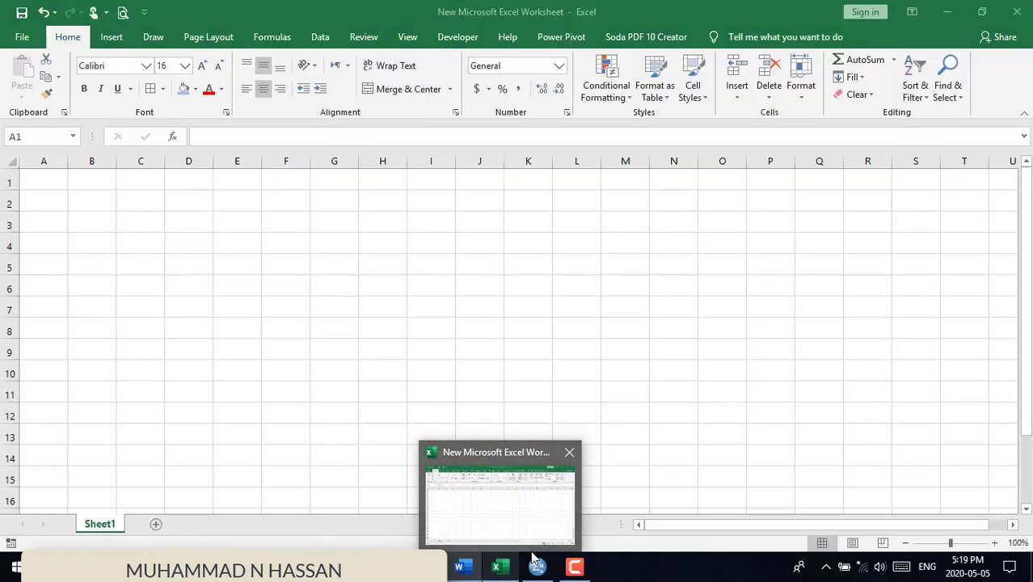
- Select the whole Rep/t1–t3 treatment data table and copy it
{"action": "mouse_move", "coordinate": [537, 566]}
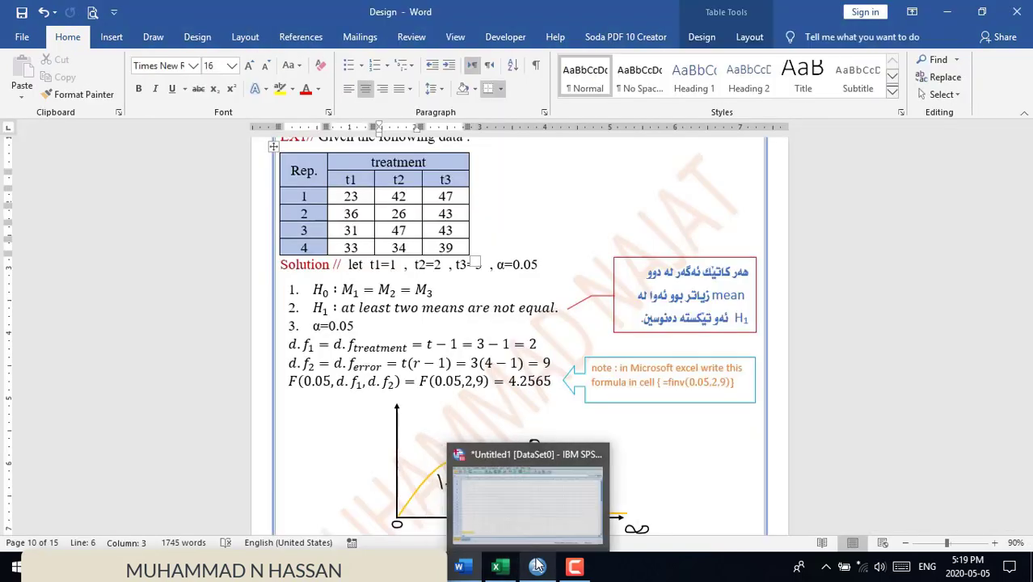
{"action": "mouse_move", "coordinate": [541, 510]}
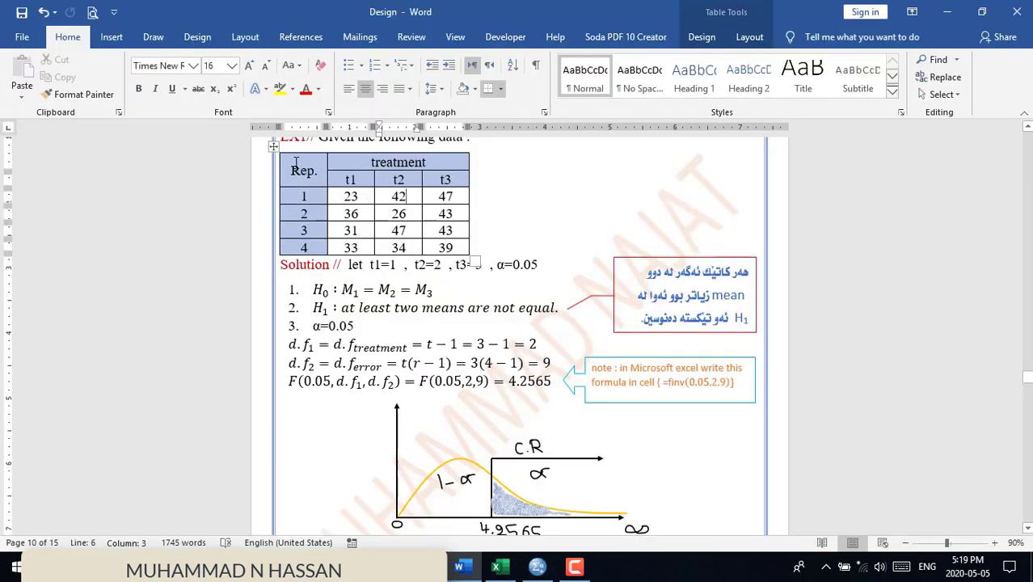
{"action": "double_click", "coordinate": [309, 166]}
{"action": "left_click_drag", "start_coordinate": [309, 166], "coordinate": [445, 246]}
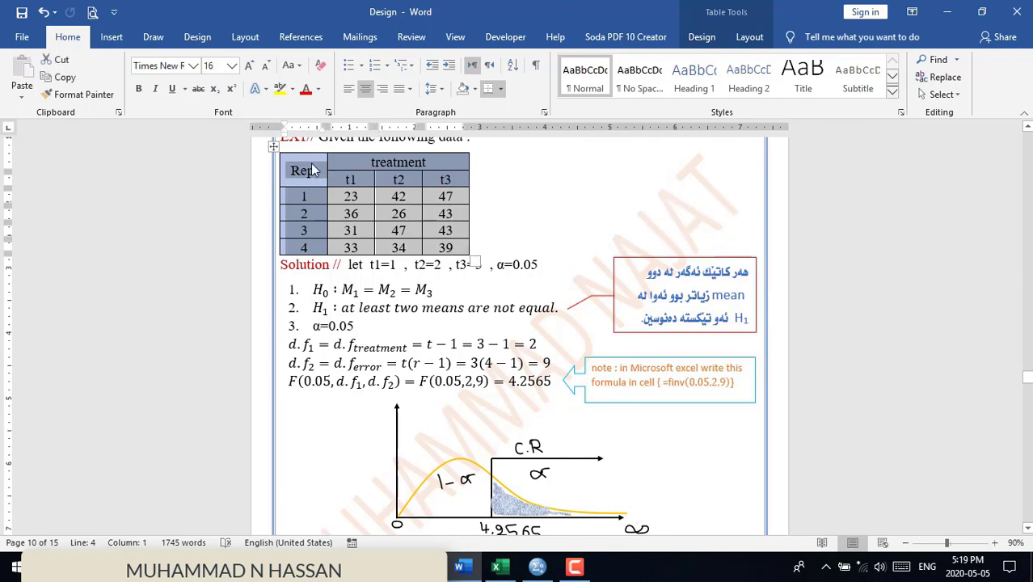
{"action": "left_click_drag", "start_coordinate": [314, 170], "coordinate": [348, 194]}
{"action": "right_click", "coordinate": [348, 194]}
{"action": "left_click", "coordinate": [350, 195]}
- Paste the Rep/t1–t3 treatment table into A1:D6 of the blank Excel sheet, leaving F1 selected
{"action": "left_click", "coordinate": [501, 566]}
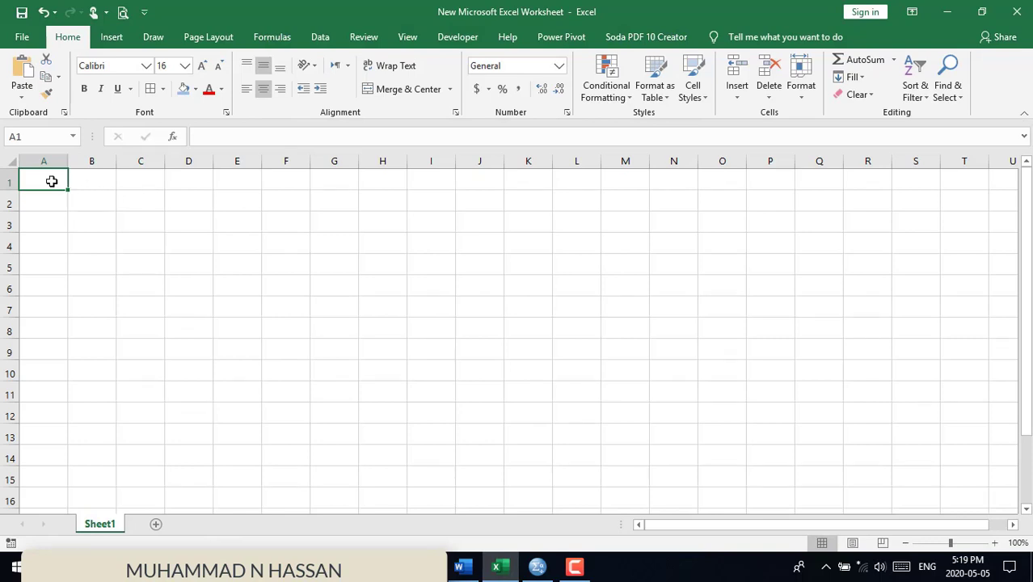
{"action": "key", "text": "ctrl+v"}
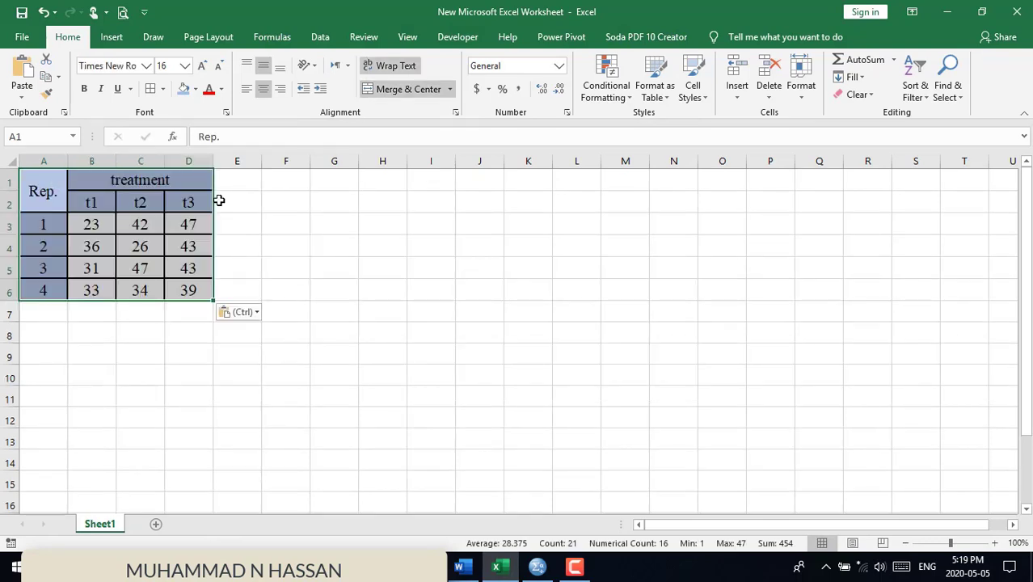
{"action": "left_click", "coordinate": [220, 201]}
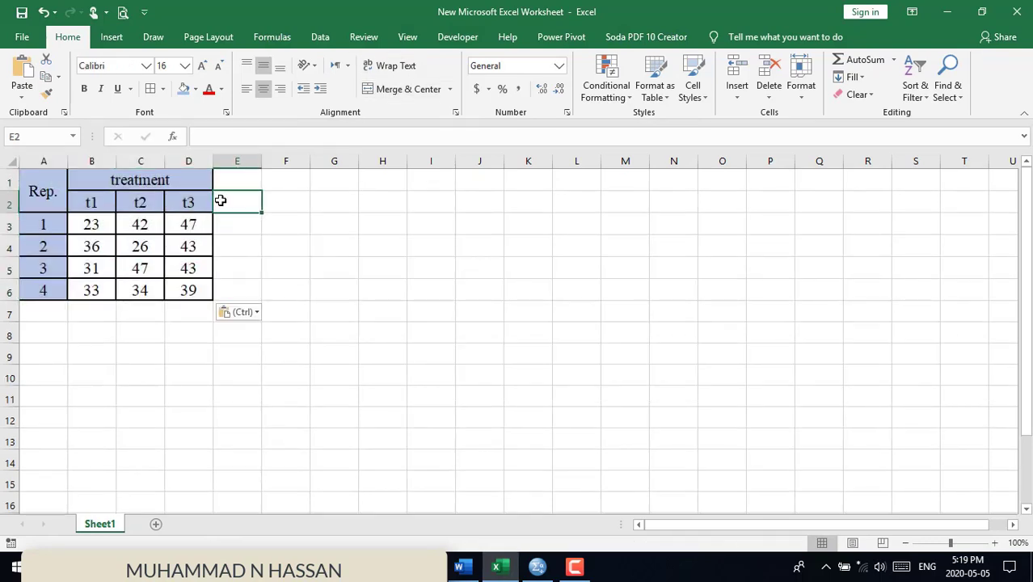
{"action": "left_click", "coordinate": [281, 185]}
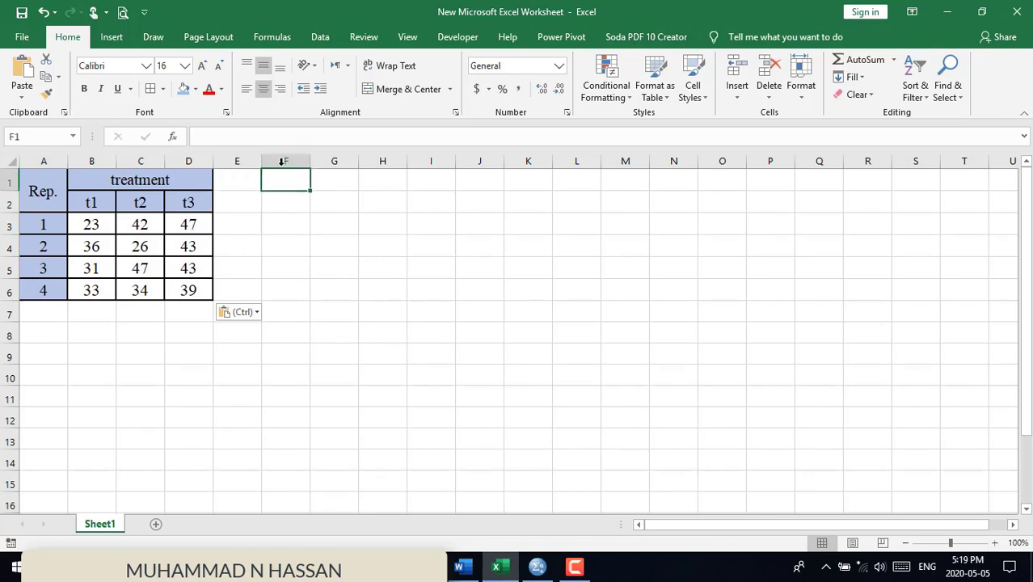
{"action": "left_click", "coordinate": [322, 38]}
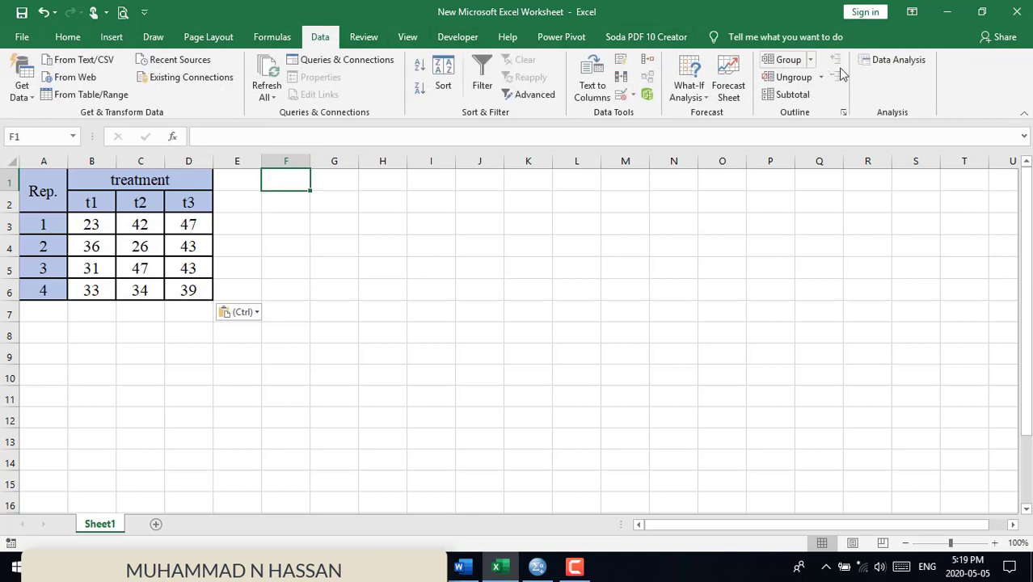
- Choose Anova: Single Factor from Data Analysis and set its input range to $B$2:$D$6
{"action": "left_click", "coordinate": [886, 70]}
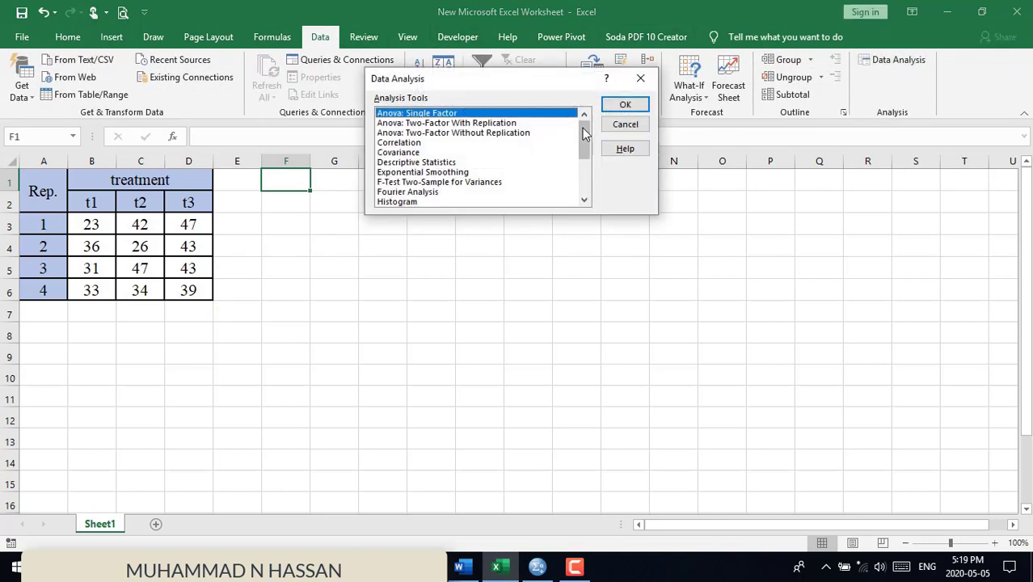
{"action": "left_click_drag", "start_coordinate": [583, 127], "coordinate": [585, 121]}
{"action": "left_click", "coordinate": [615, 110]}
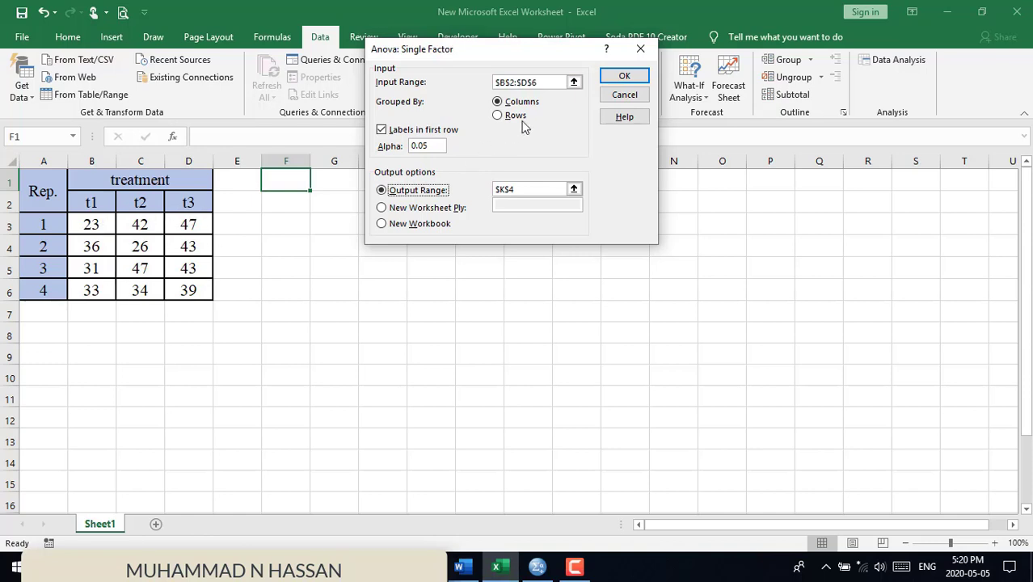
{"action": "left_click", "coordinate": [570, 81]}
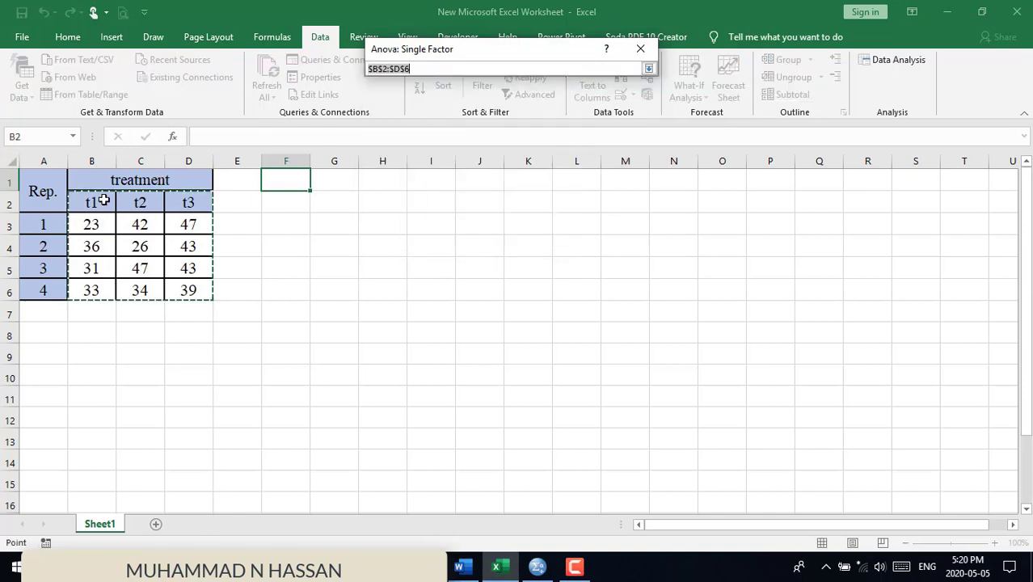
{"action": "left_click_drag", "start_coordinate": [98, 203], "coordinate": [184, 287]}
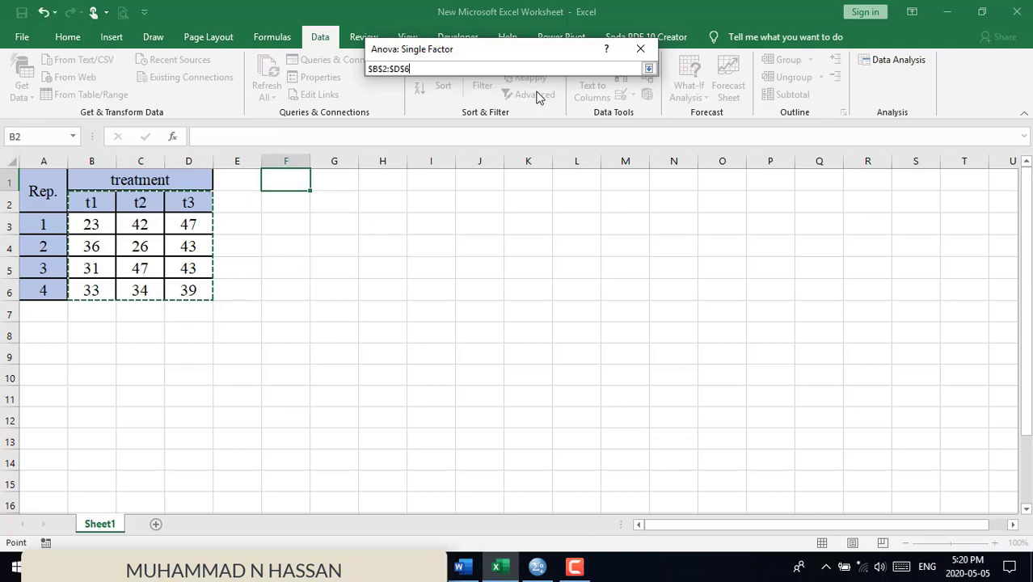
{"action": "key", "text": "Return"}
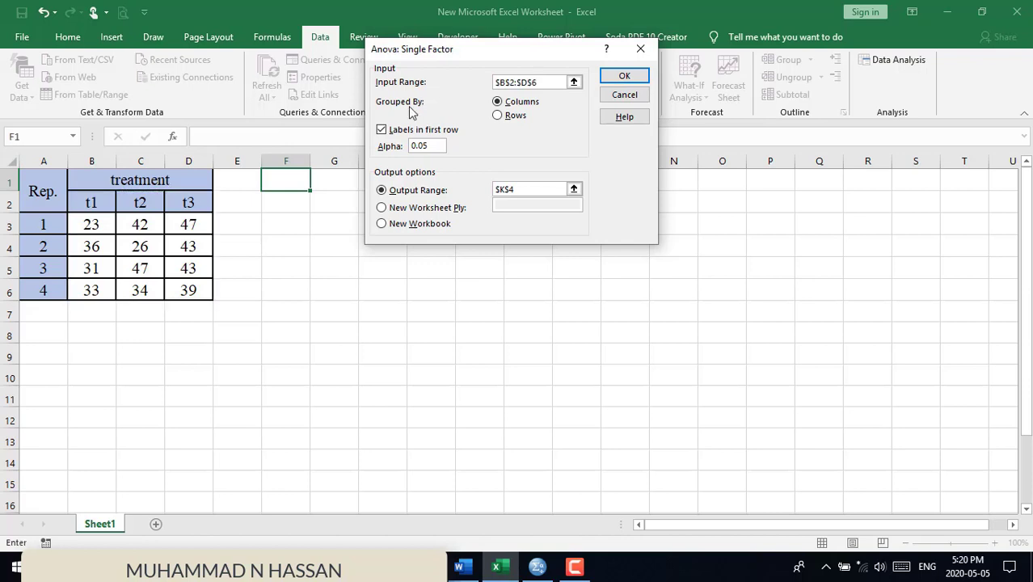
{"action": "left_click", "coordinate": [511, 113]}
- Restore grouping by columns and change the ANOVA output range from $K$4 to $K$3
{"action": "left_click", "coordinate": [518, 99]}
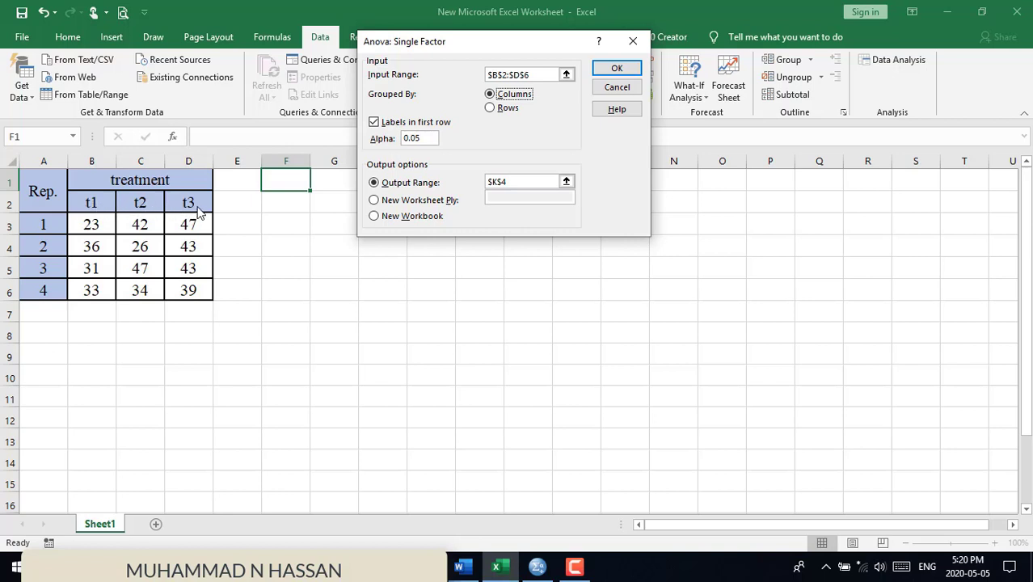
{"action": "left_click", "coordinate": [431, 139]}
{"action": "left_click", "coordinate": [511, 181]}
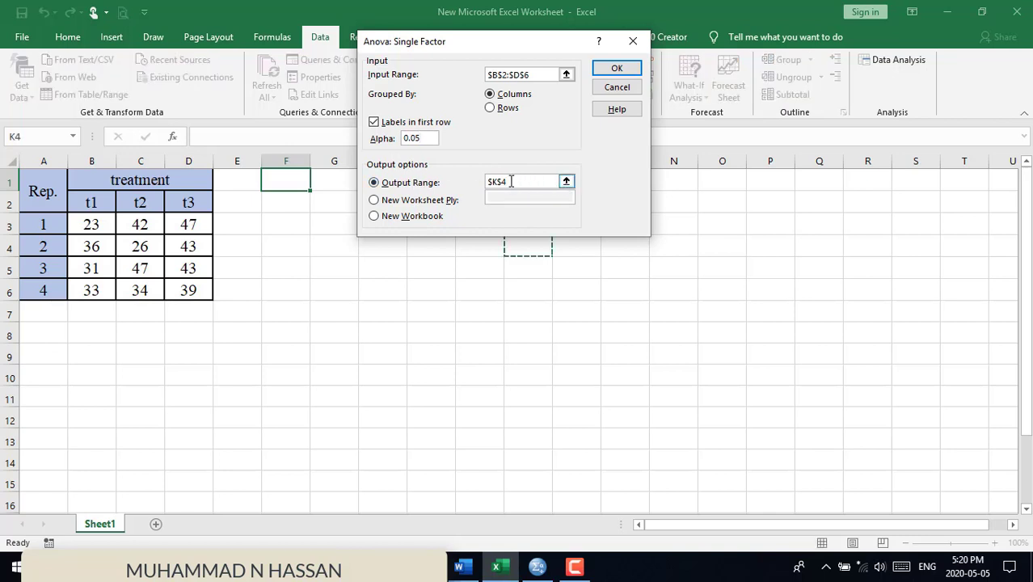
{"action": "left_click", "coordinate": [567, 182]}
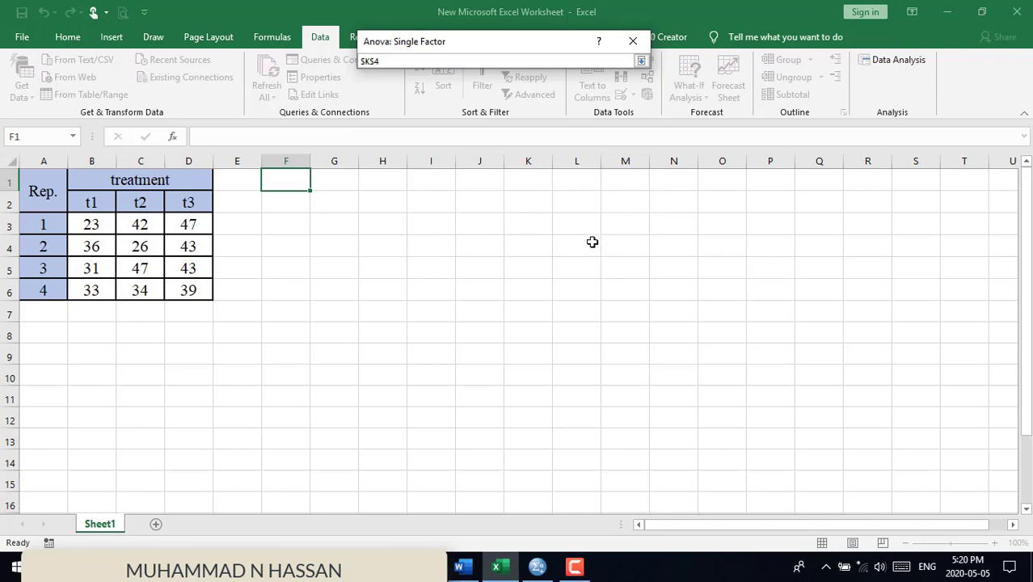
{"action": "left_click", "coordinate": [489, 247]}
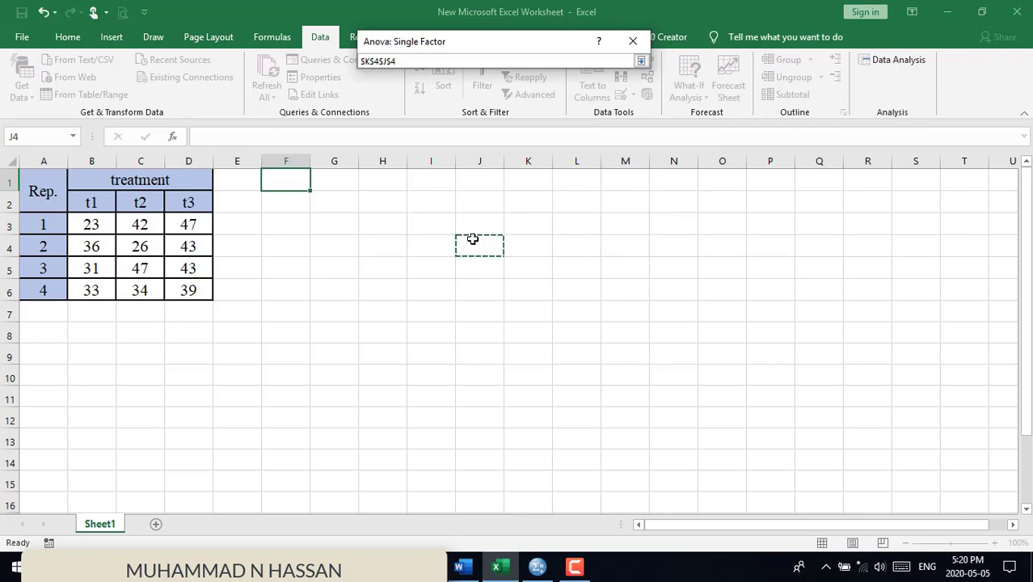
{"action": "key", "text": "Return"}
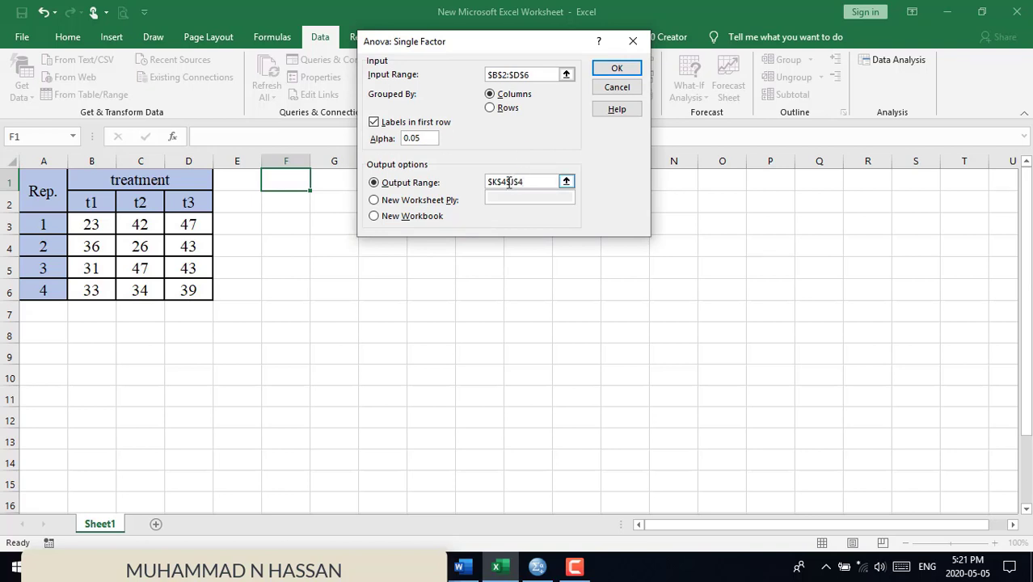
{"action": "left_click_drag", "start_coordinate": [528, 182], "coordinate": [492, 186]}
{"action": "key", "text": "BackSpace"}
{"action": "left_click", "coordinate": [565, 181]}
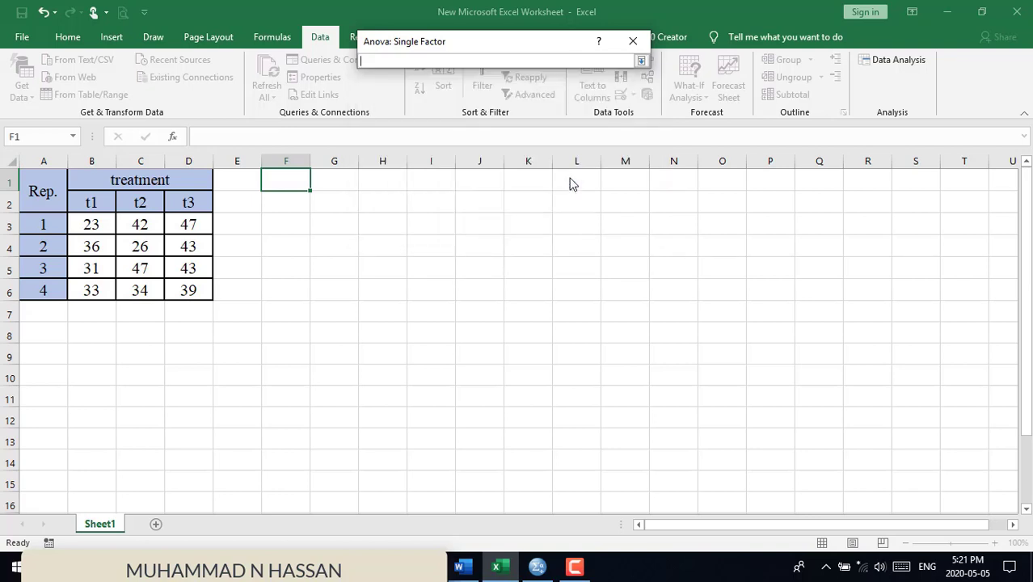
{"action": "left_click", "coordinate": [539, 226]}
{"action": "key", "text": "Return"}
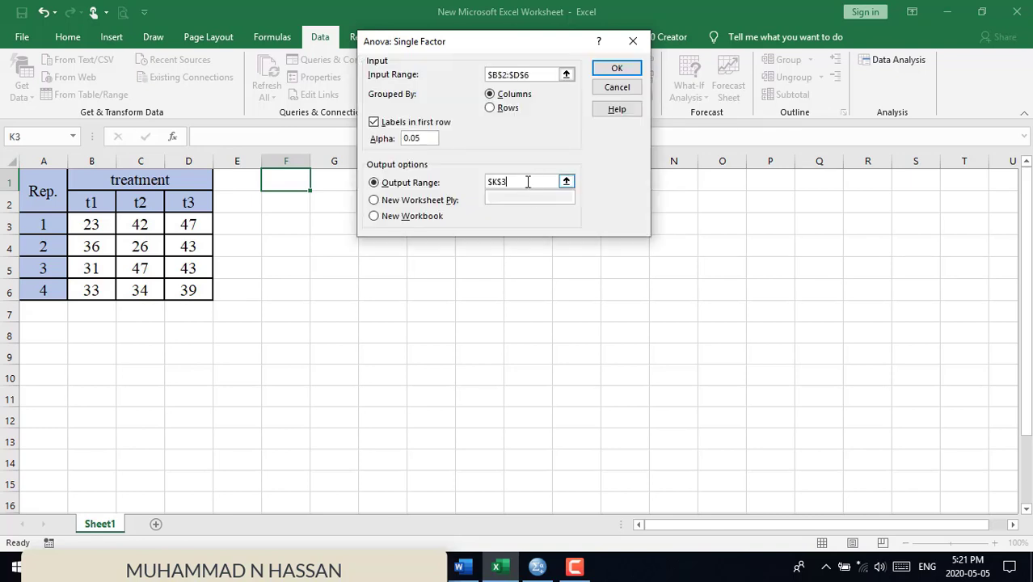
- Run the ANOVA and centre its output, which shows F 3.563241 and F crit 4.256495
{"action": "left_click", "coordinate": [612, 72]}
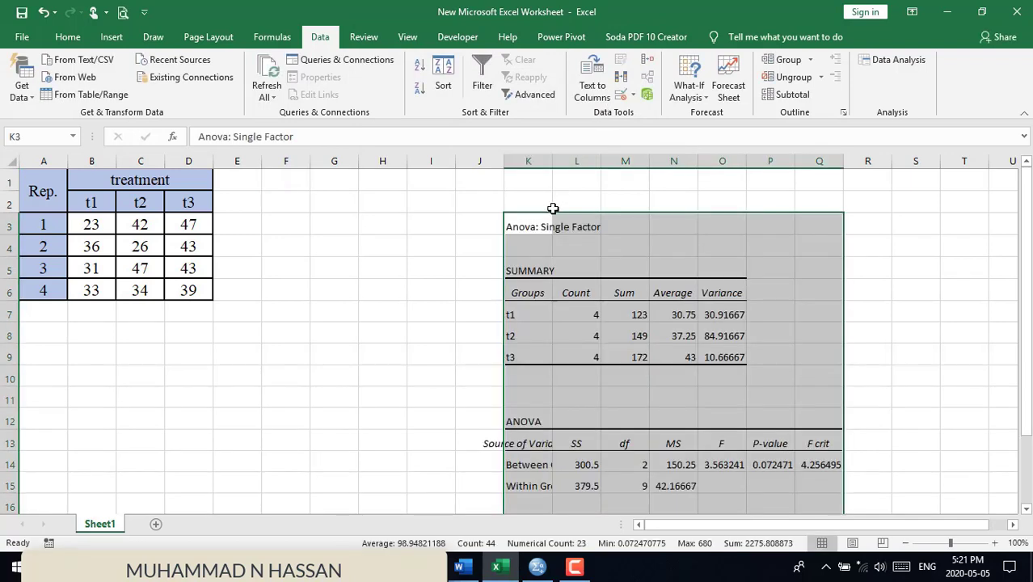
{"action": "left_click", "coordinate": [68, 36]}
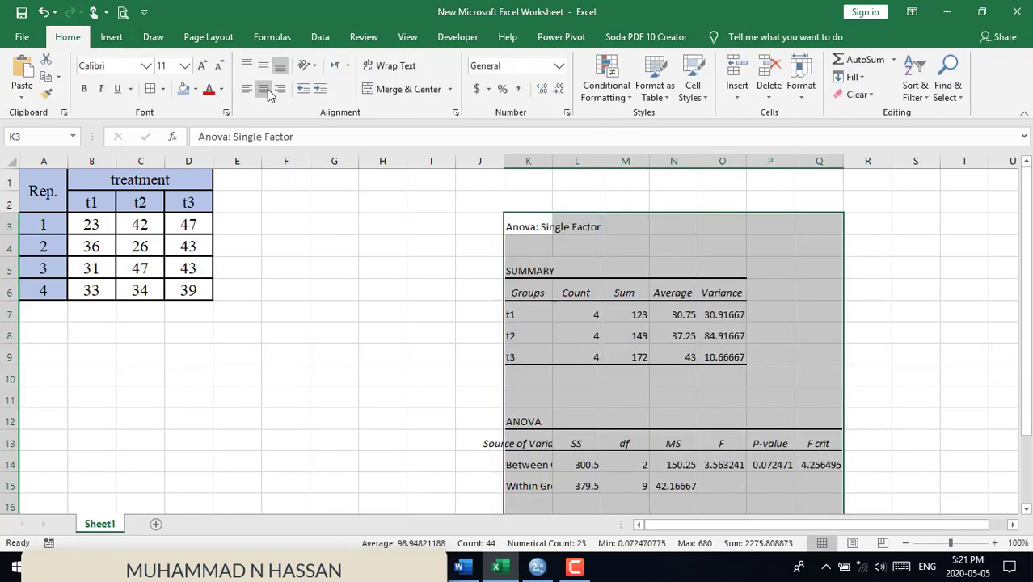
{"action": "left_click", "coordinate": [264, 89]}
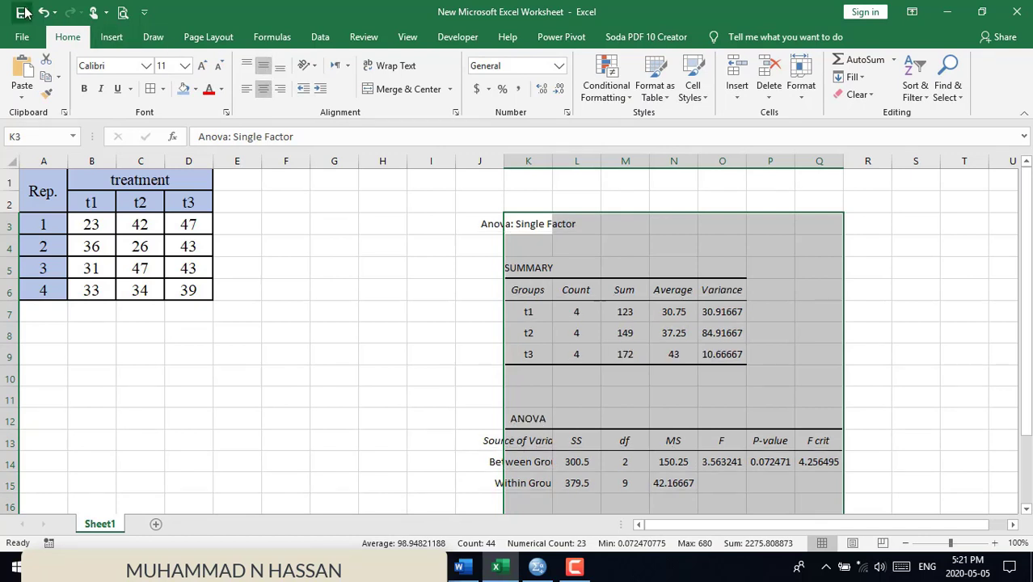
{"action": "left_click", "coordinate": [538, 231]}
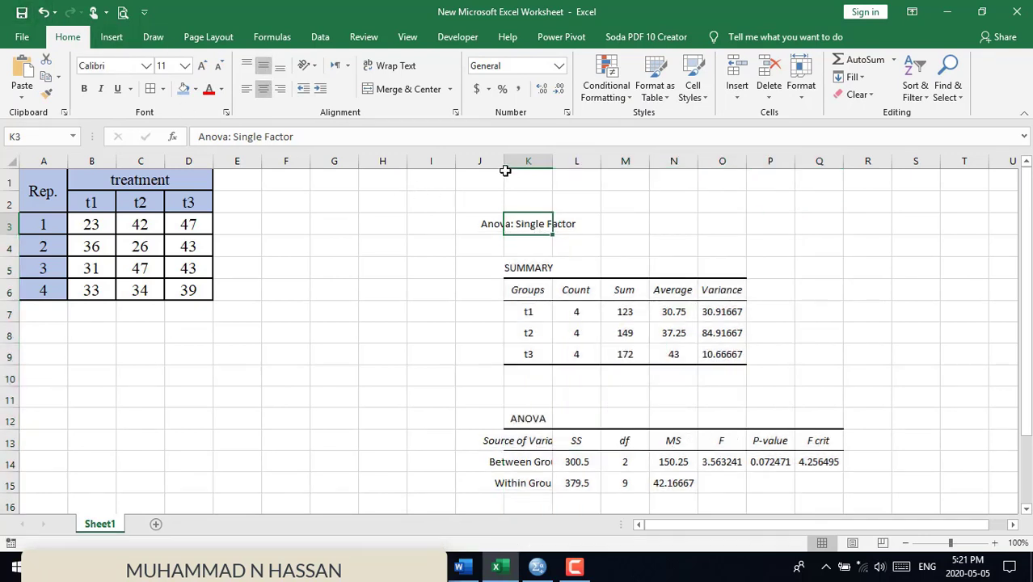
- Auto-fit columns K, L, M and O so labels like Between Groups show in full
{"action": "double_click", "coordinate": [552, 162]}
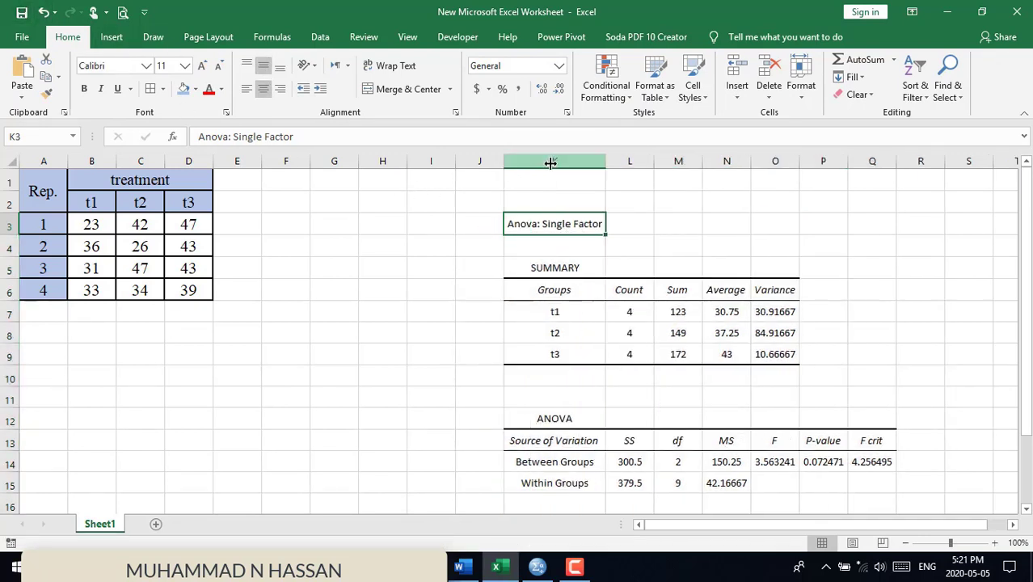
{"action": "double_click", "coordinate": [655, 162]}
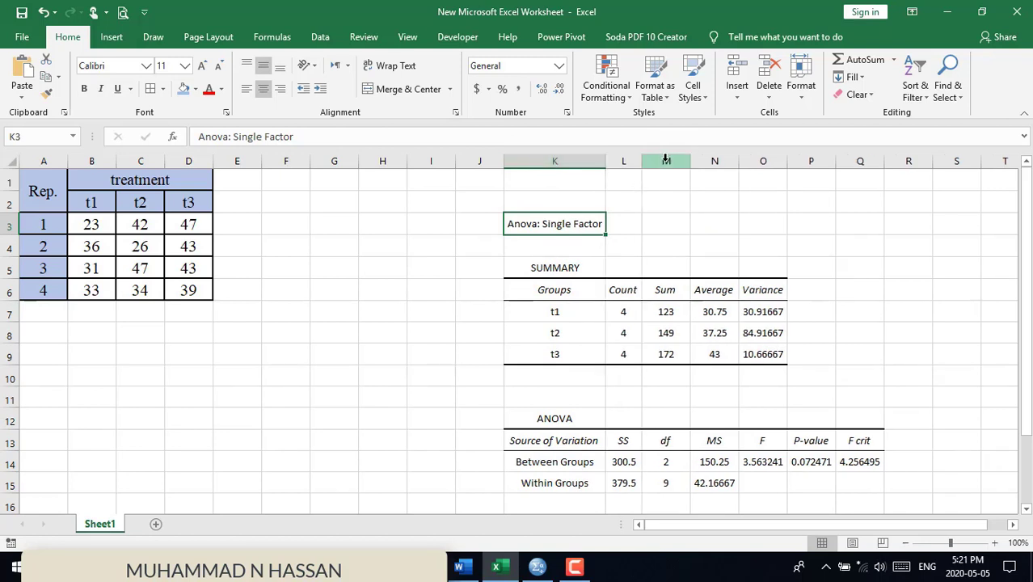
{"action": "double_click", "coordinate": [688, 162]}
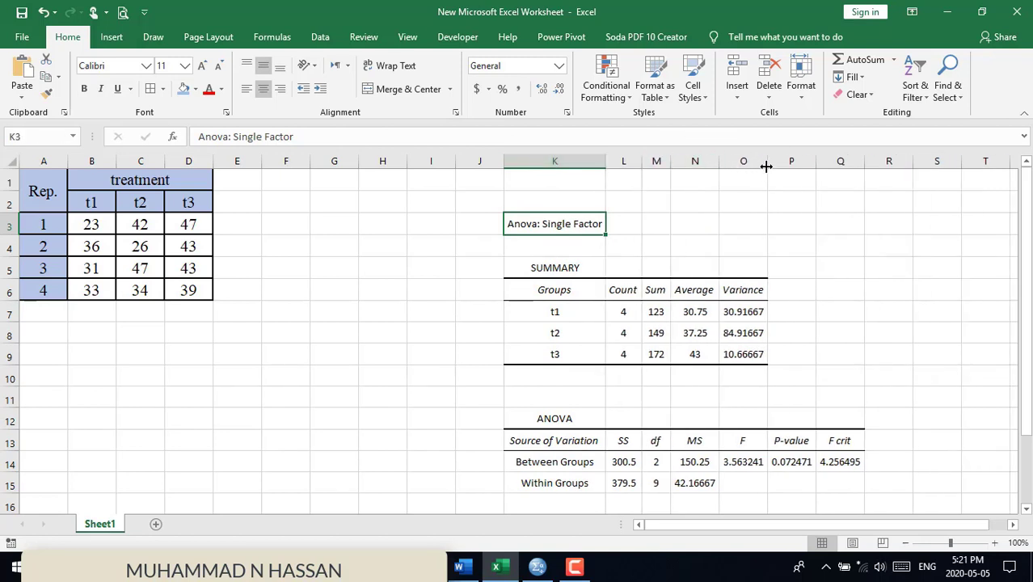
{"action": "double_click", "coordinate": [766, 161]}
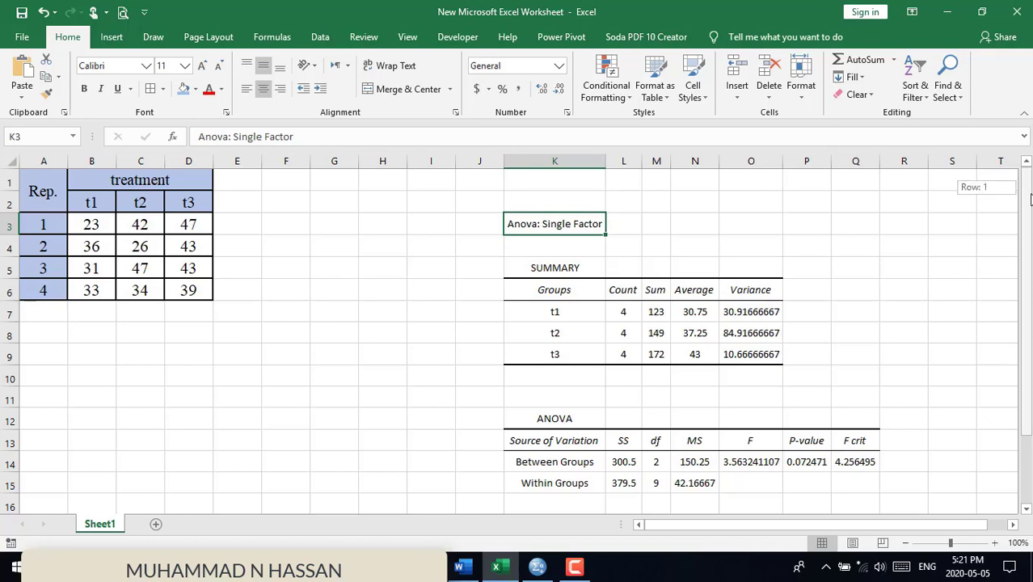
{"action": "left_click_drag", "start_coordinate": [1030, 198], "coordinate": [1029, 212]}
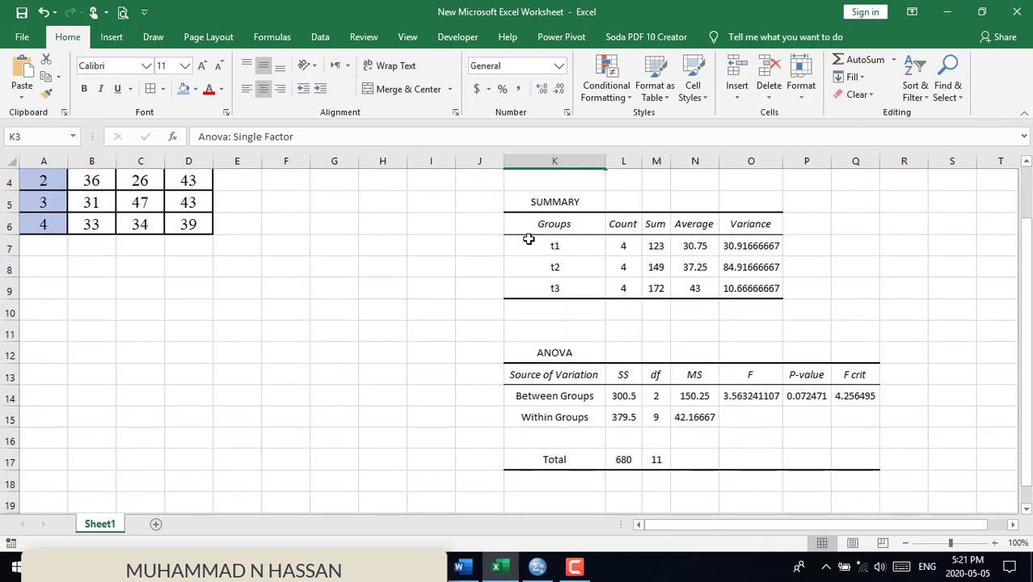
- Inspect the SUMMARY table's group labels t1–t3 and their counts of 4
{"action": "left_click", "coordinate": [528, 241]}
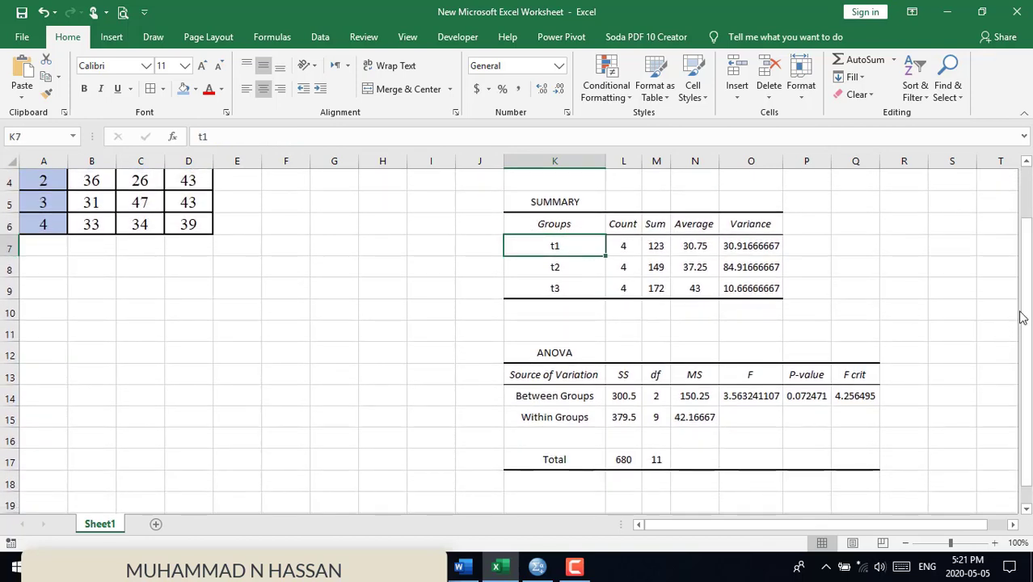
{"action": "left_click_drag", "start_coordinate": [1023, 317], "coordinate": [1028, 256]}
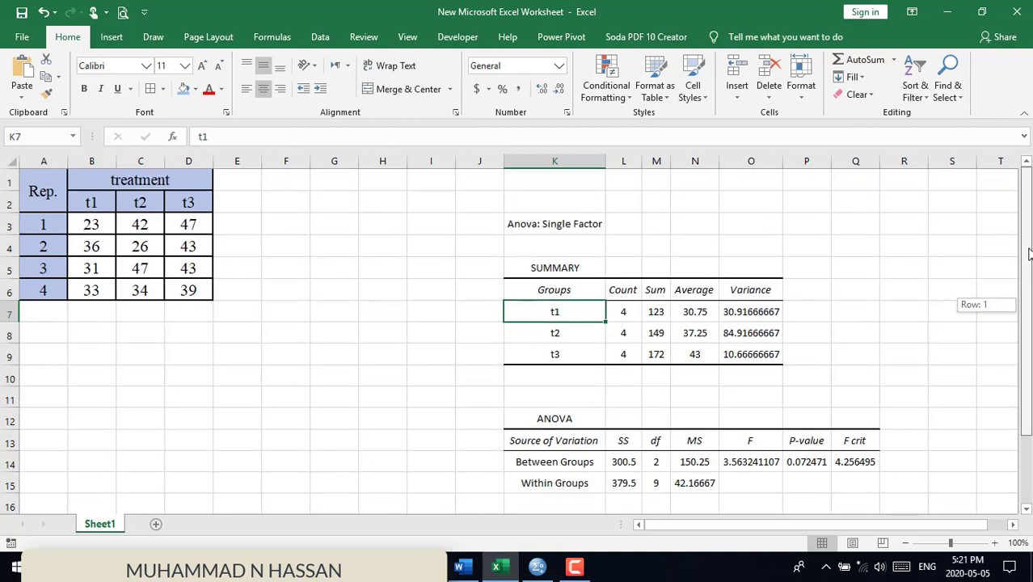
{"action": "left_click", "coordinate": [568, 295]}
{"action": "left_click", "coordinate": [574, 316]}
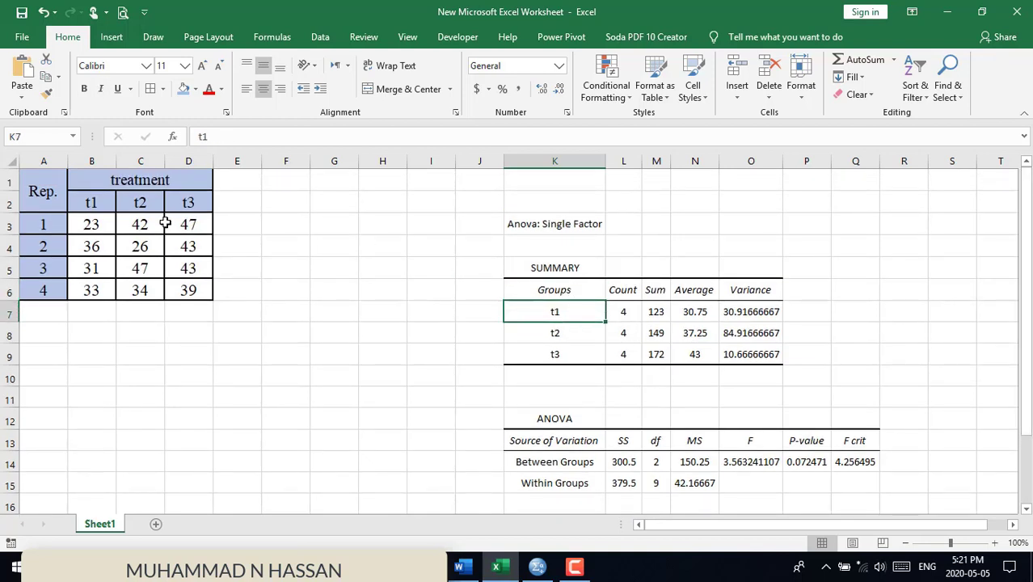
{"action": "left_click", "coordinate": [524, 327]}
{"action": "left_click", "coordinate": [532, 363]}
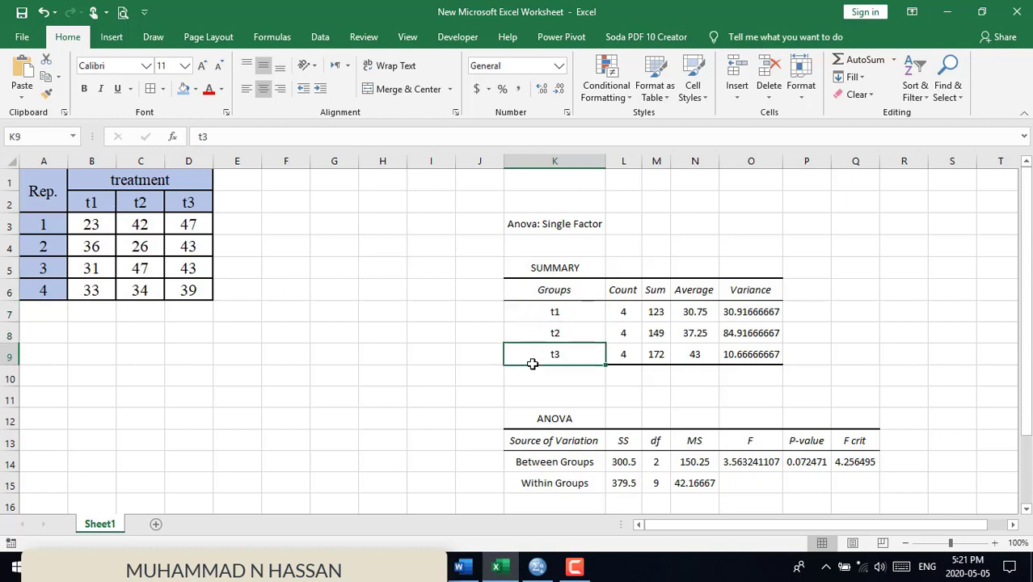
{"action": "left_click", "coordinate": [618, 291]}
{"action": "left_click", "coordinate": [620, 307]}
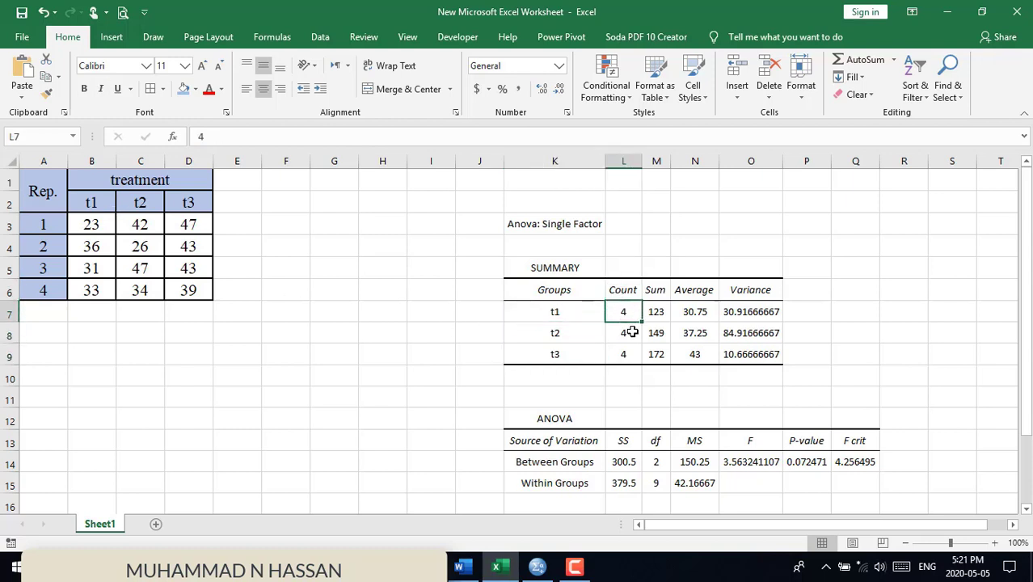
{"action": "left_click", "coordinate": [631, 333]}
{"action": "left_click", "coordinate": [630, 354]}
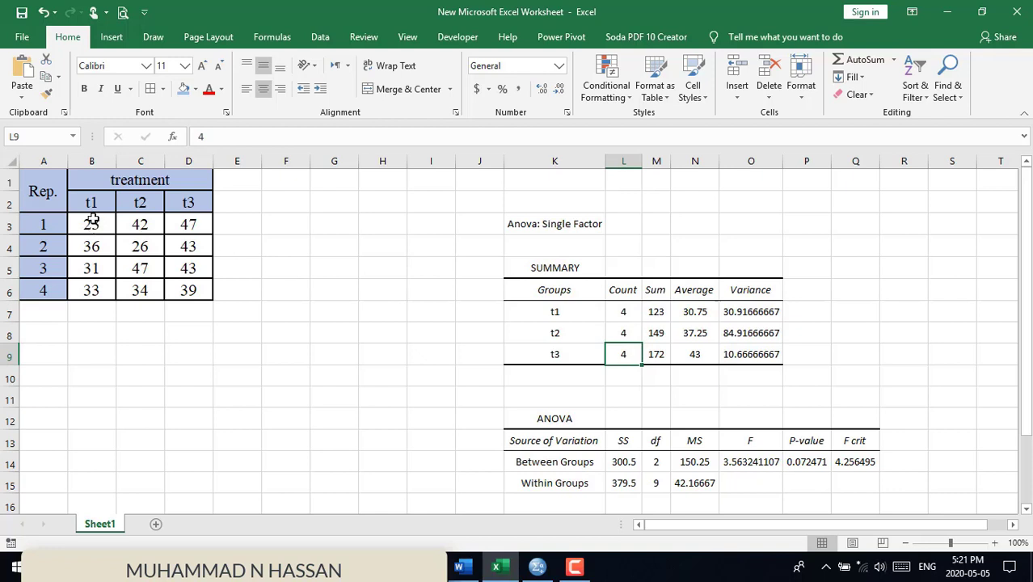
- Check the t1 data values against the summary sums 149 and 172 and average 30.75
{"action": "left_click_drag", "start_coordinate": [93, 220], "coordinate": [92, 267]}
{"action": "left_click", "coordinate": [128, 290]}
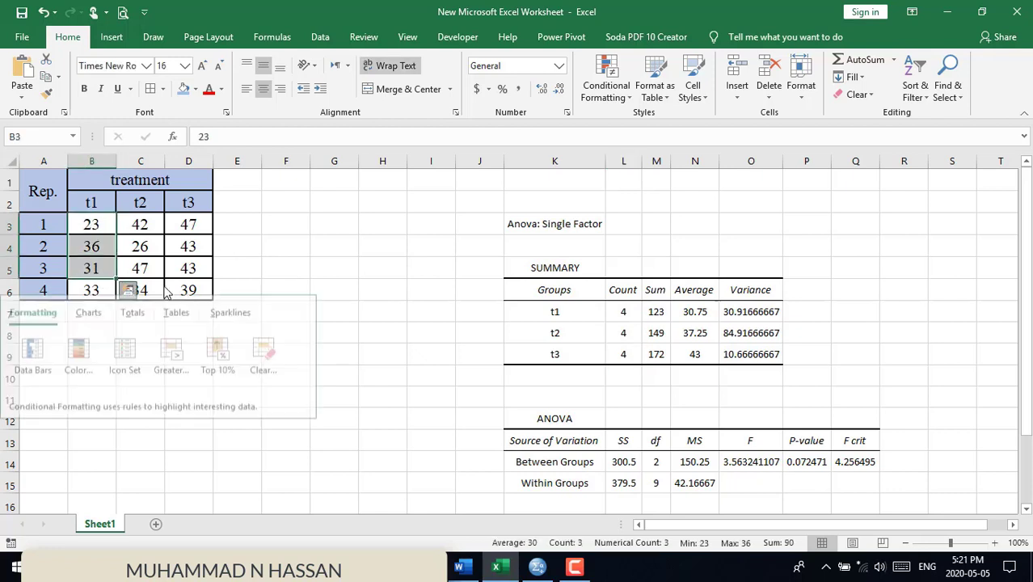
{"action": "left_click", "coordinate": [656, 332]}
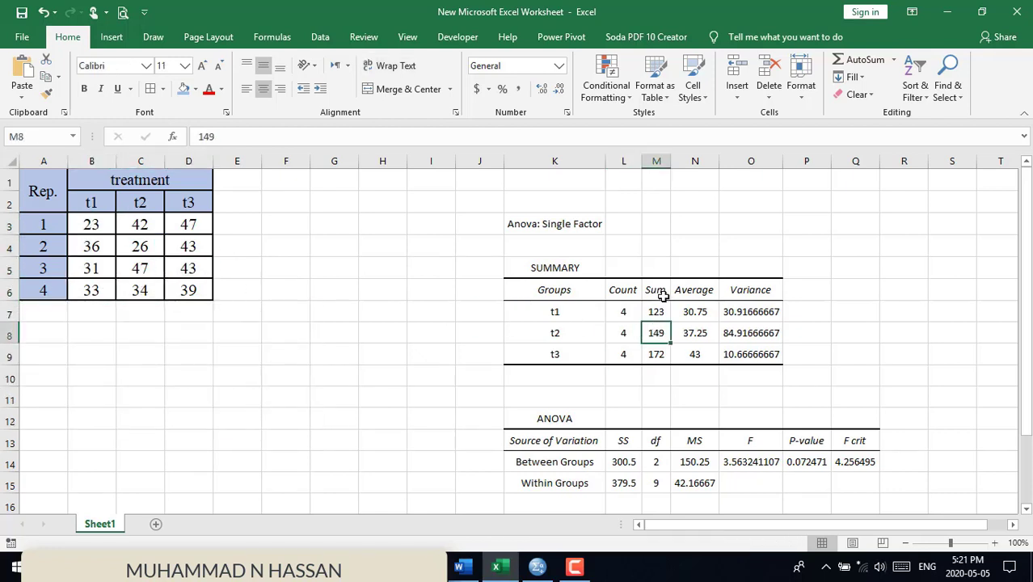
{"action": "left_click", "coordinate": [663, 296]}
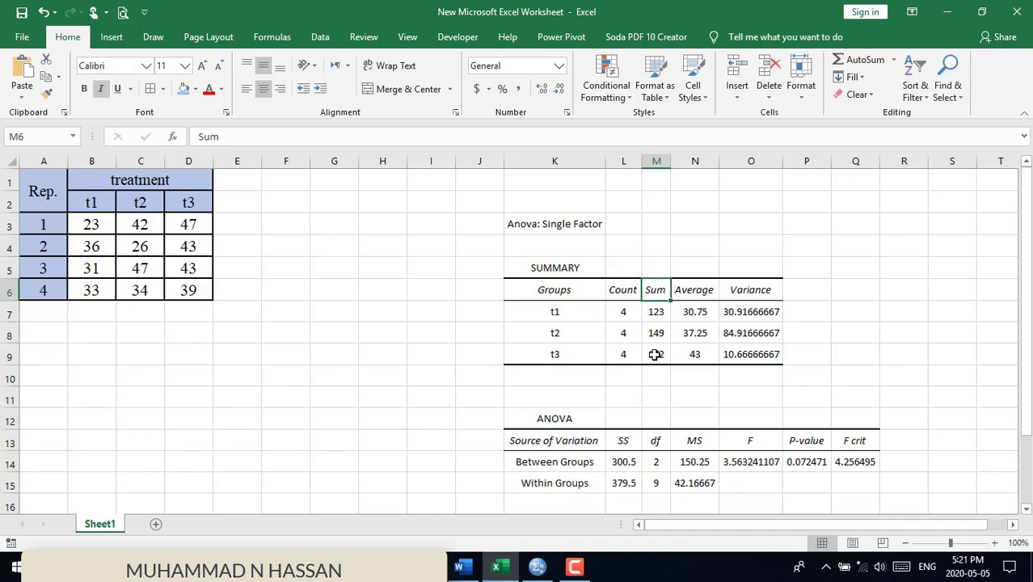
{"action": "left_click", "coordinate": [655, 354]}
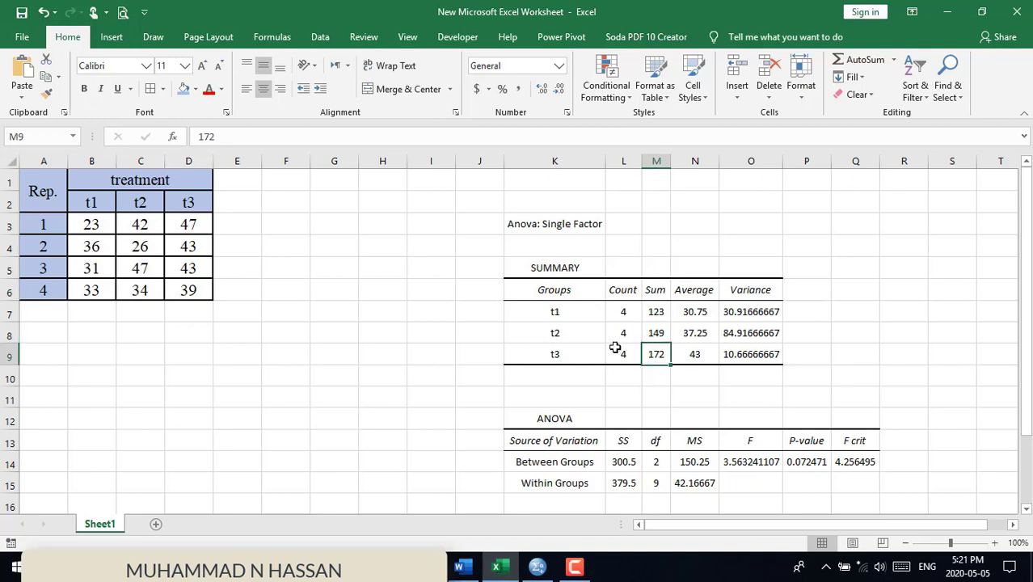
{"action": "left_click", "coordinate": [697, 314]}
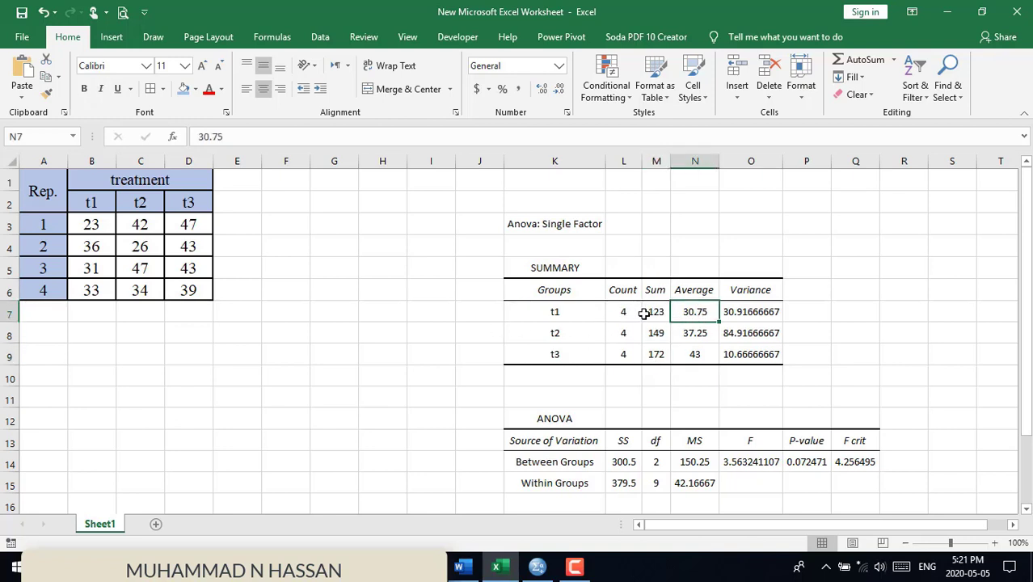
{"action": "left_click", "coordinate": [742, 325]}
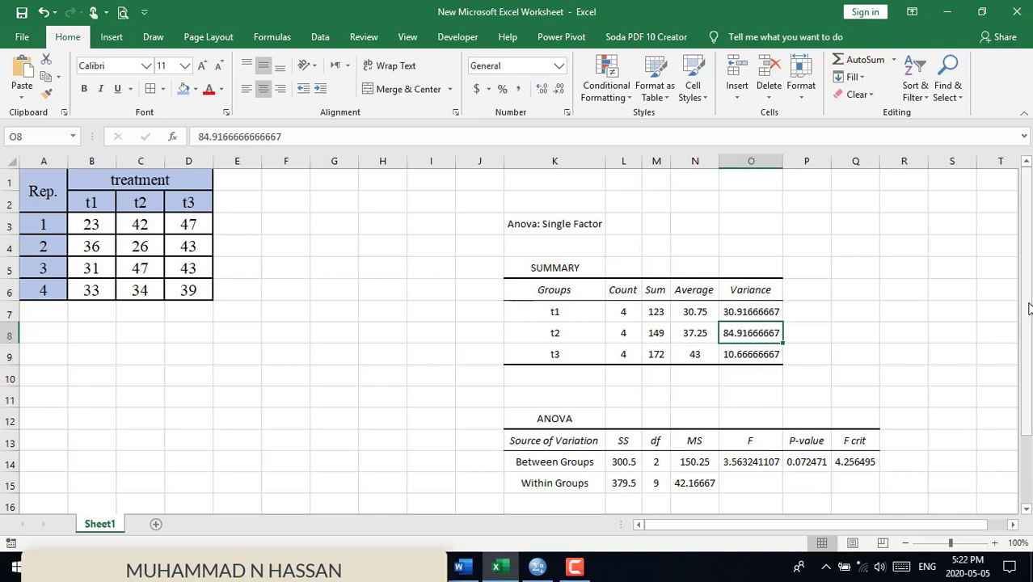
- Move the ANOVA output block from K3:Q18 up two rows to K1:Q16
{"action": "mouse_move", "coordinate": [558, 224]}
{"action": "left_mouse_down"}
{"action": "mouse_move", "coordinate": [805, 482]}
{"action": "mouse_move", "coordinate": [878, 505]}
{"action": "left_mouse_up"}
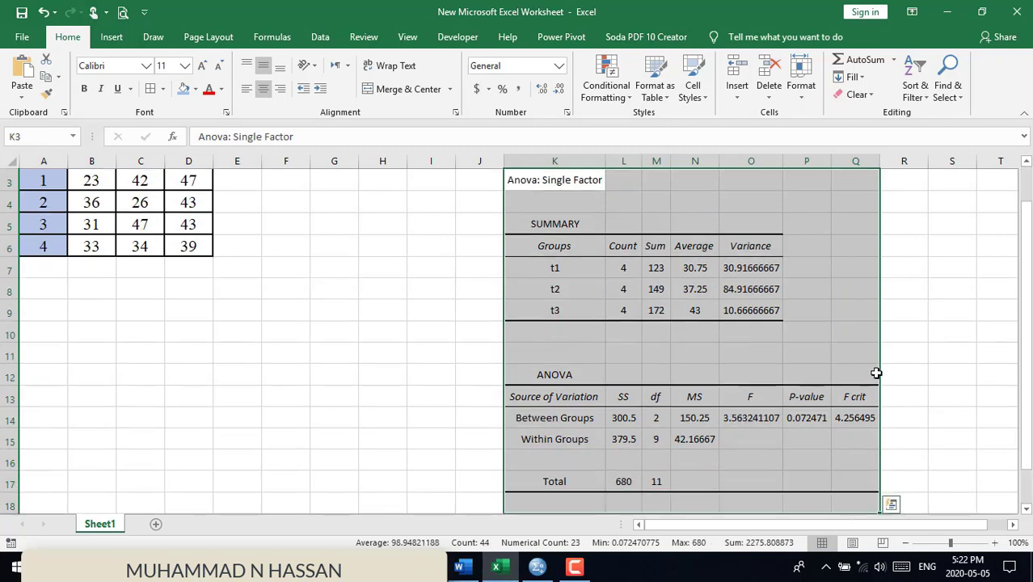
{"action": "left_click_drag", "start_coordinate": [877, 372], "coordinate": [838, 257]}
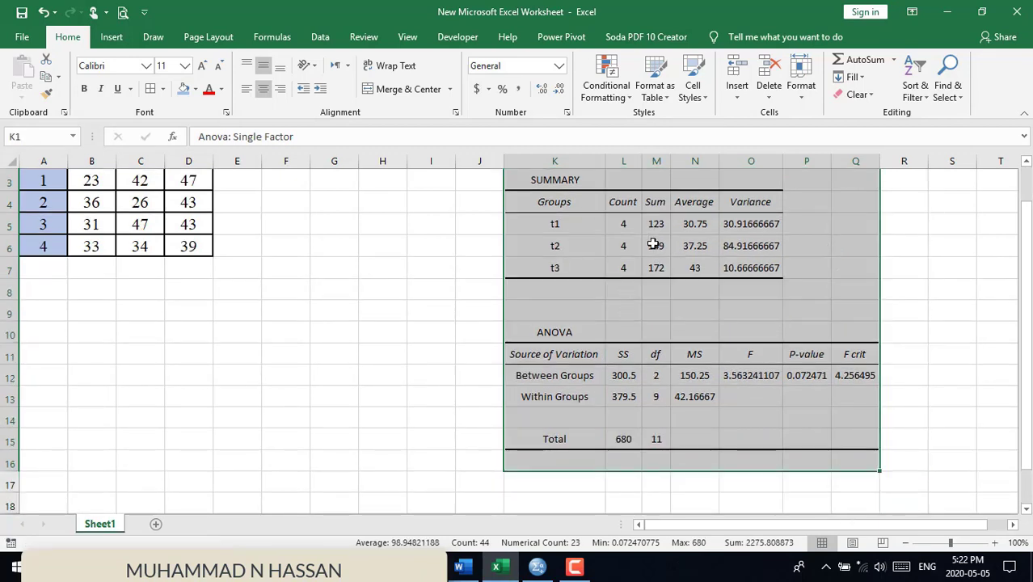
{"action": "left_click", "coordinate": [574, 567]}
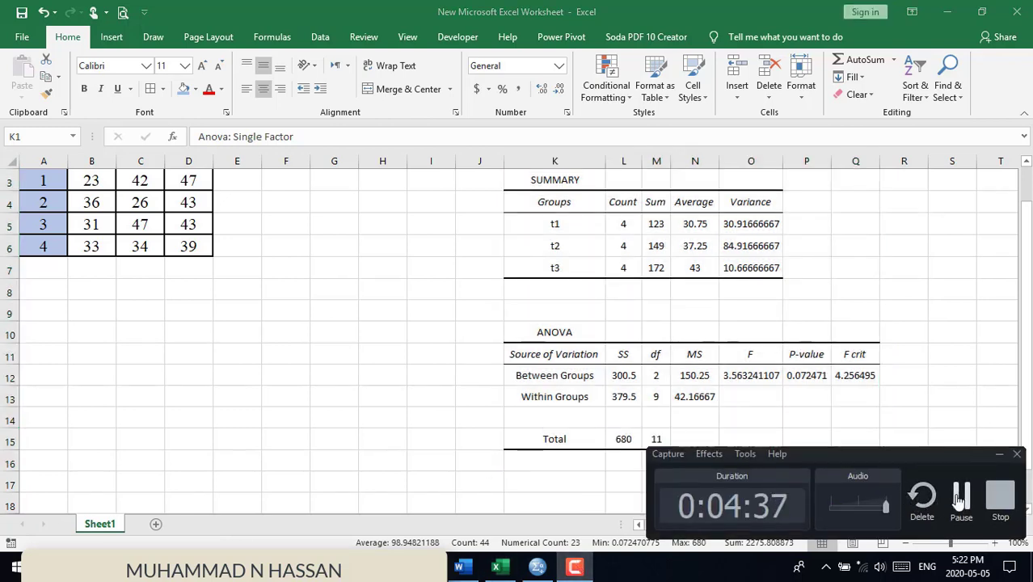
{"action": "left_click_drag", "start_coordinate": [1029, 431], "coordinate": [1028, 398]}
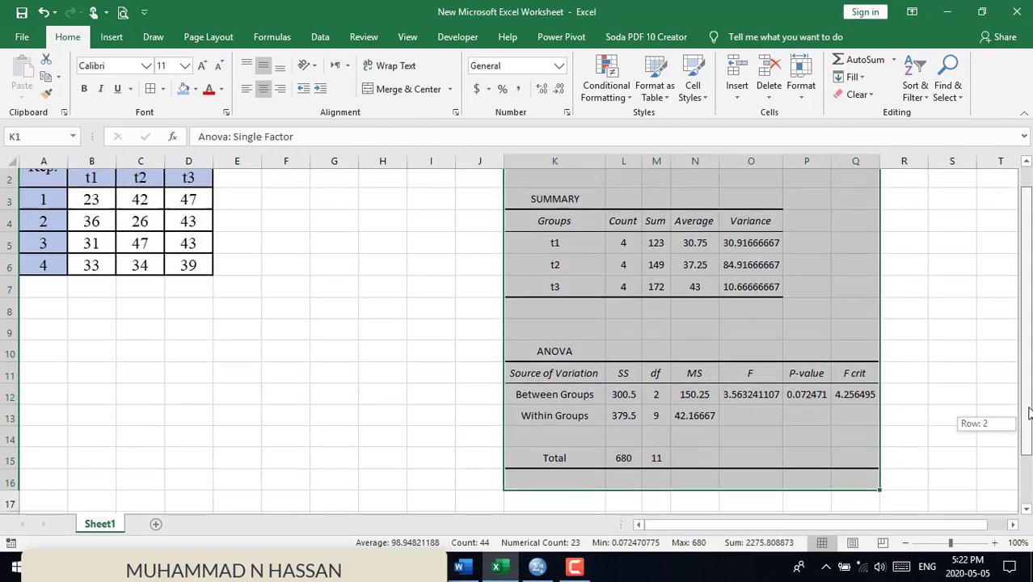
{"action": "left_click", "coordinate": [804, 485]}
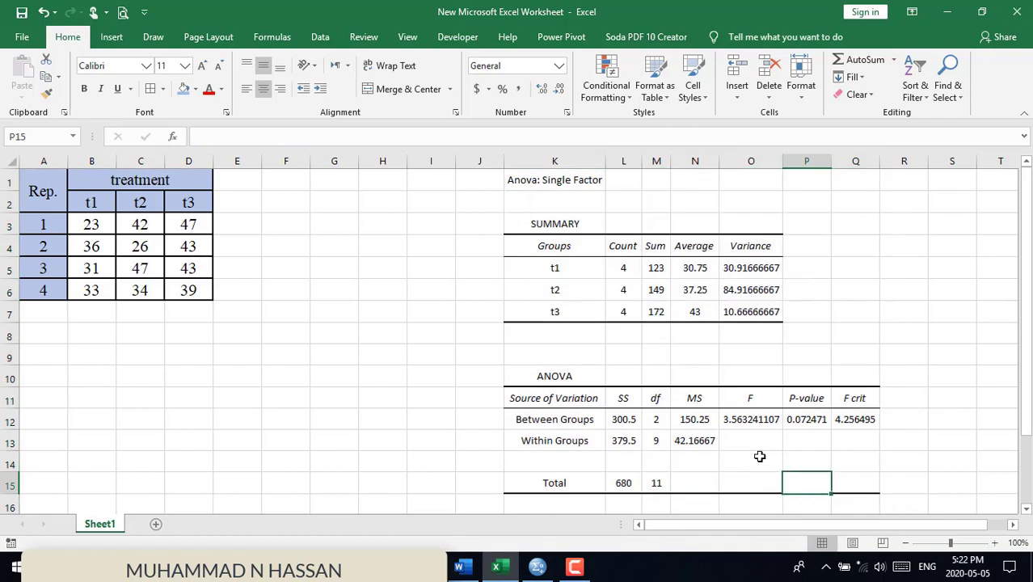
{"action": "left_click", "coordinate": [572, 378]}
{"action": "left_click", "coordinate": [570, 396]}
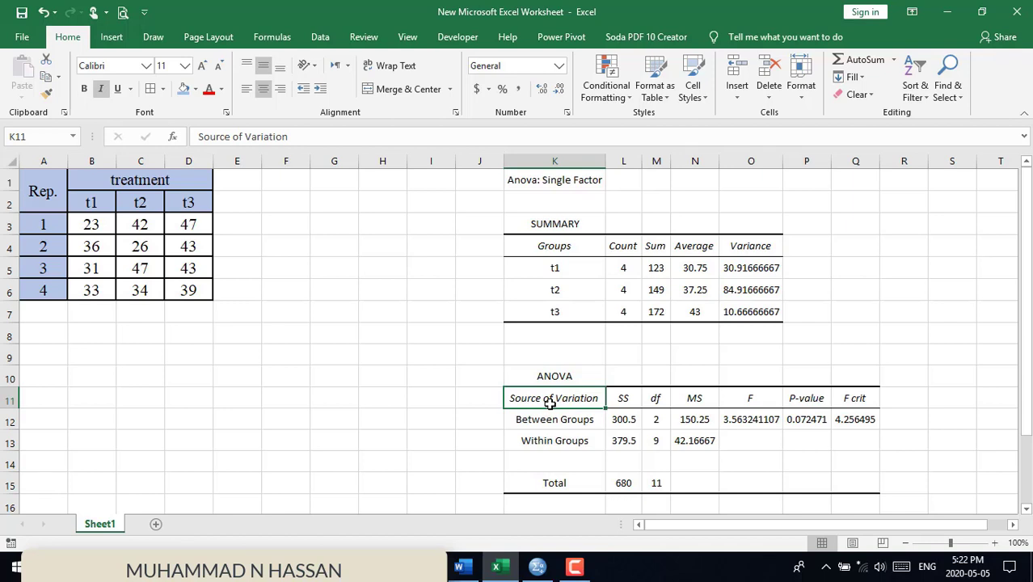
{"action": "left_click", "coordinate": [540, 417]}
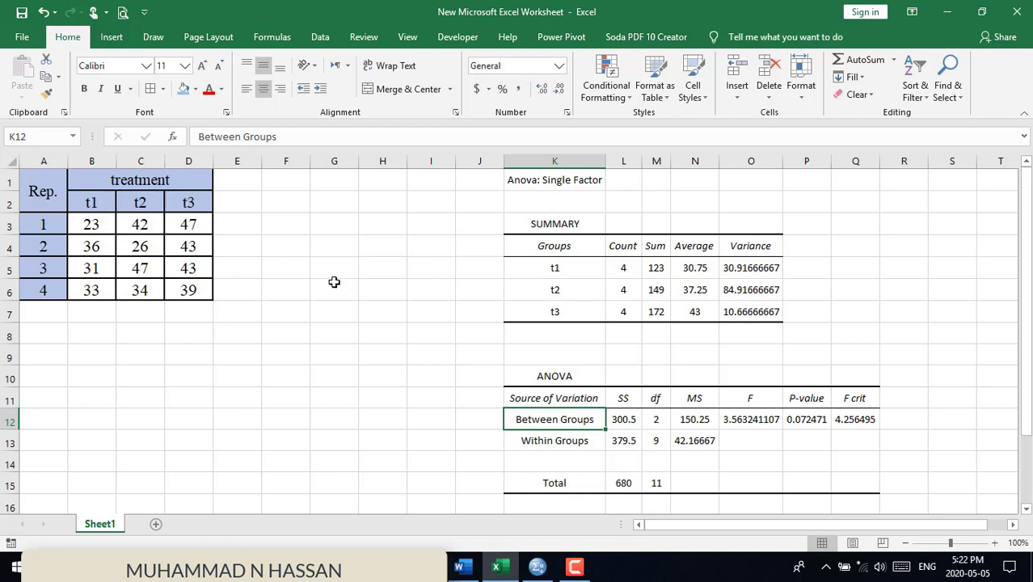
{"action": "left_click", "coordinate": [536, 437]}
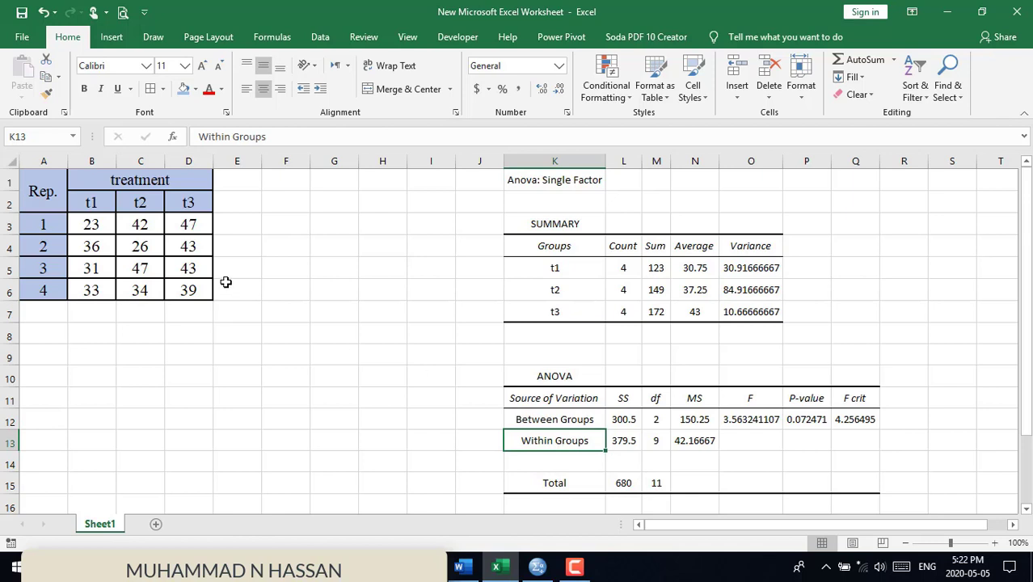
{"action": "left_click", "coordinate": [562, 481]}
{"action": "left_click", "coordinate": [637, 481]}
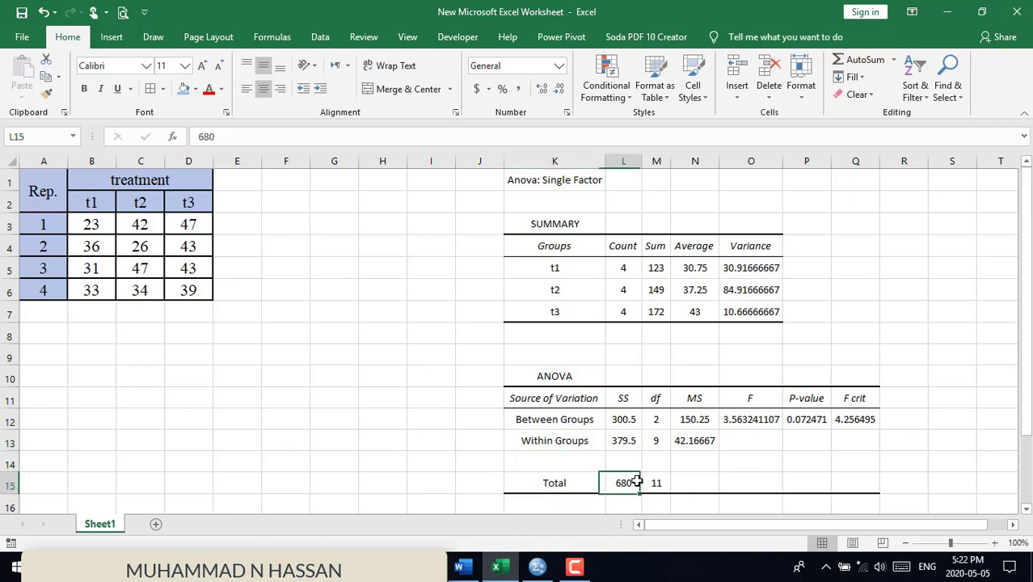
{"action": "left_click_drag", "start_coordinate": [639, 482], "coordinate": [623, 397]}
{"action": "left_click", "coordinate": [622, 397]}
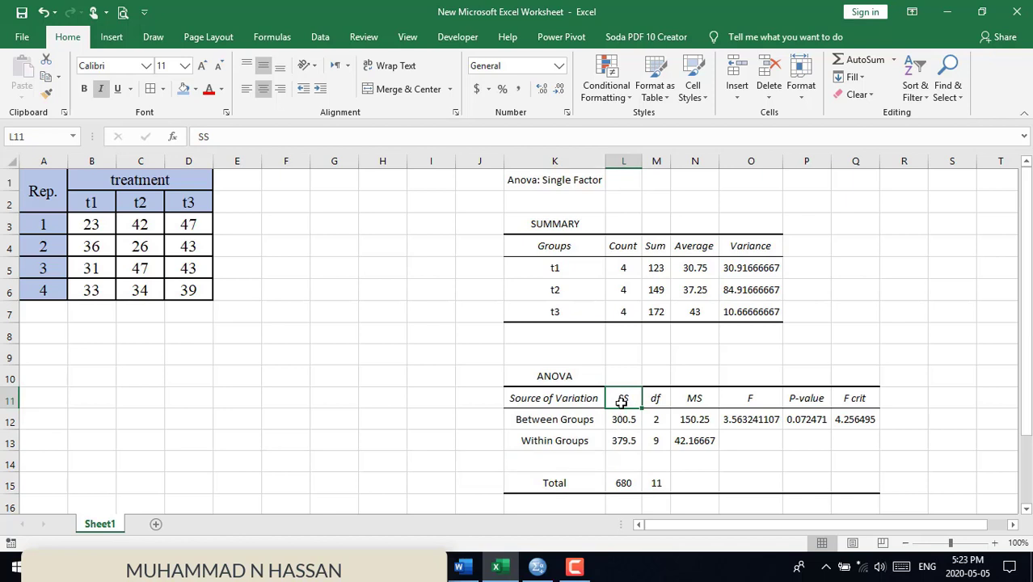
{"action": "left_click", "coordinate": [577, 415]}
{"action": "left_click", "coordinate": [585, 438]}
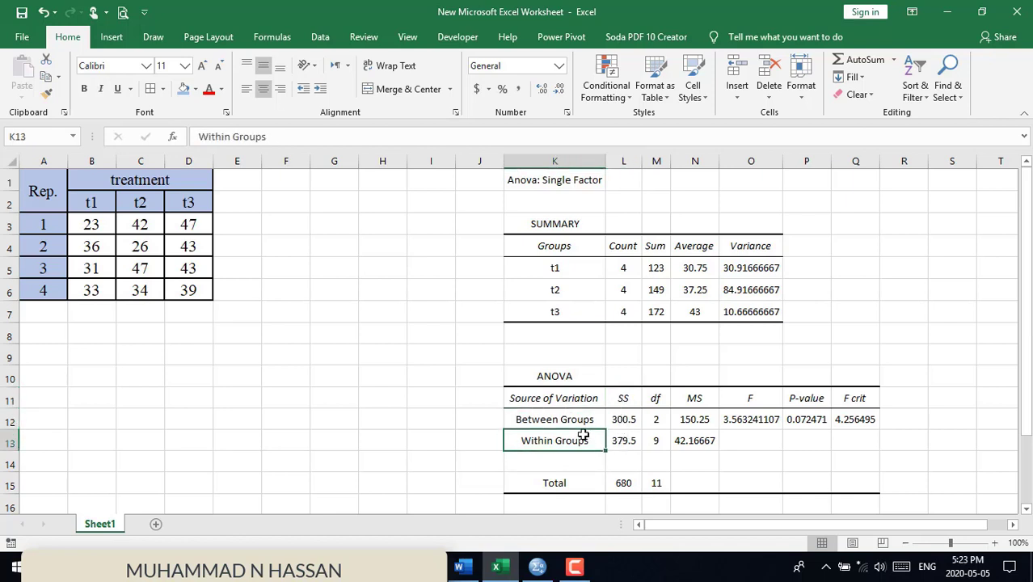
{"action": "left_click", "coordinate": [589, 485]}
{"action": "left_click", "coordinate": [621, 483]}
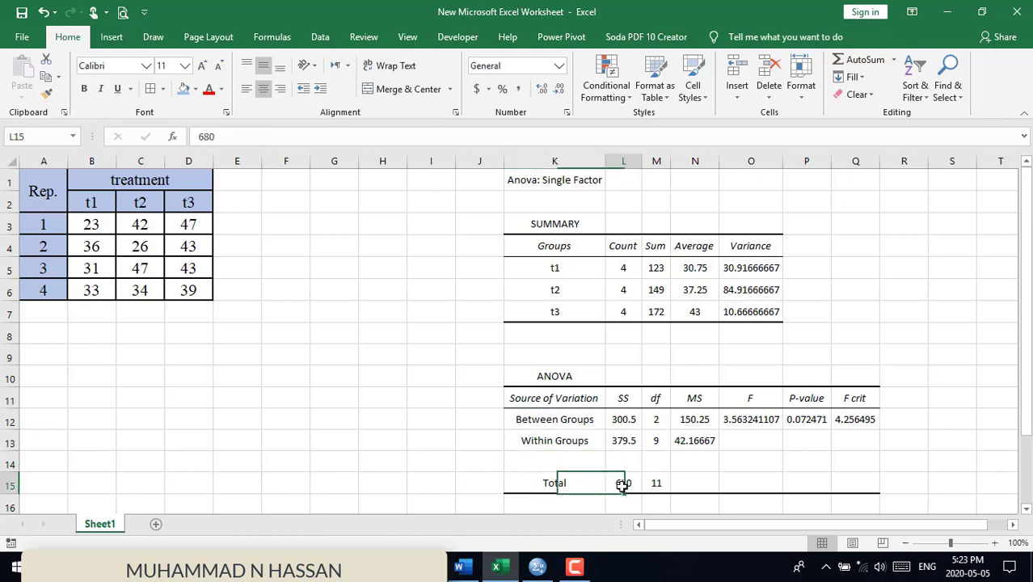
{"action": "left_click", "coordinate": [621, 441]}
{"action": "left_click", "coordinate": [622, 419]}
{"action": "left_click", "coordinate": [655, 399]}
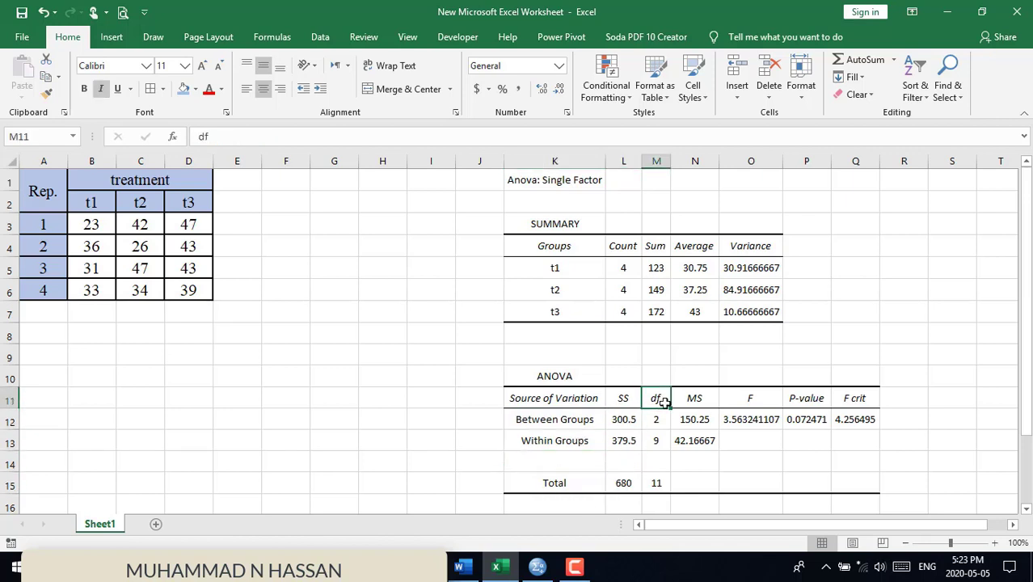
{"action": "left_click", "coordinate": [656, 441]}
{"action": "left_click", "coordinate": [656, 466]}
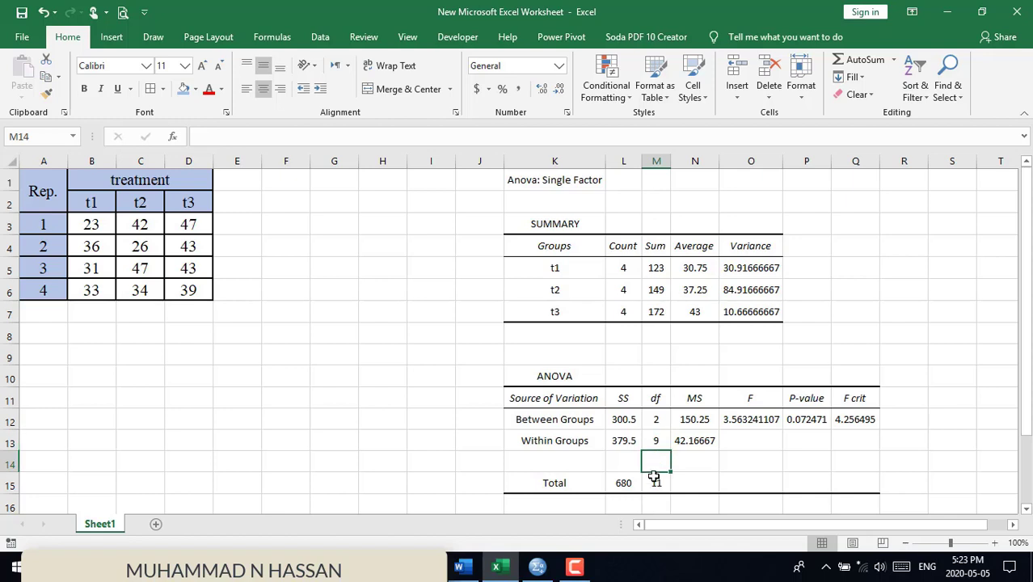
{"action": "left_click", "coordinate": [789, 420]}
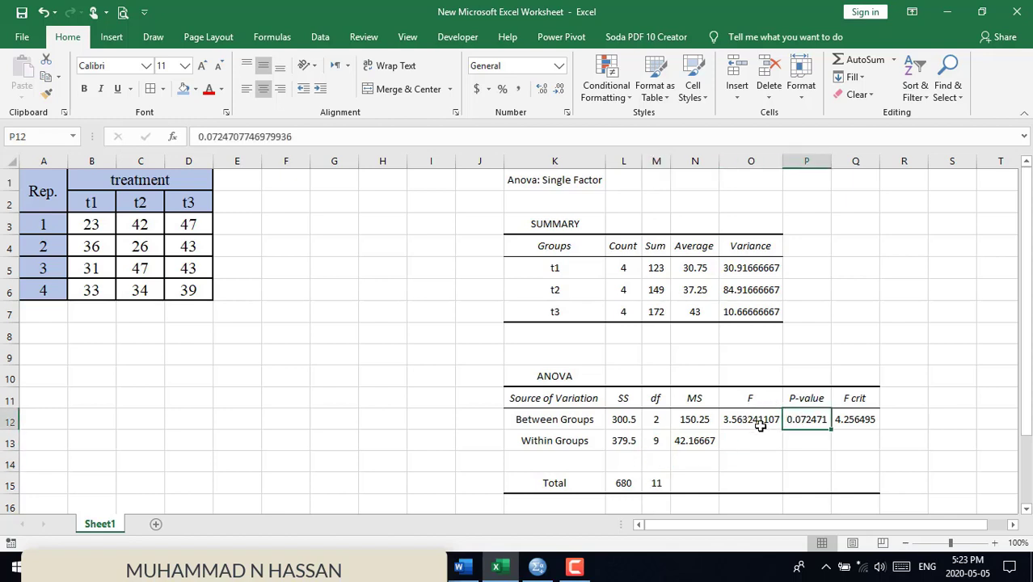
{"action": "left_click", "coordinate": [807, 446]}
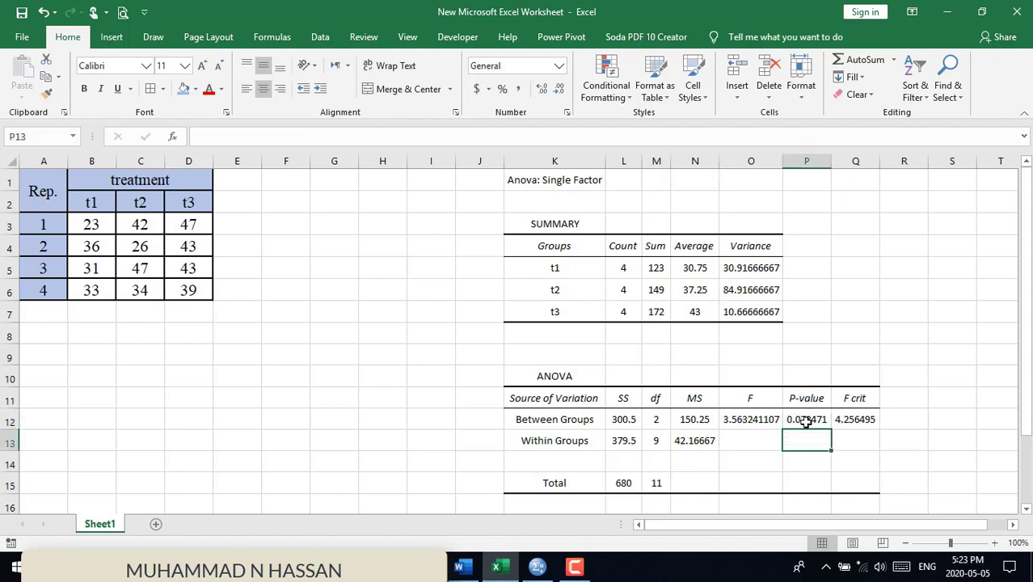
{"action": "left_click", "coordinate": [805, 420]}
{"action": "left_click", "coordinate": [847, 421]}
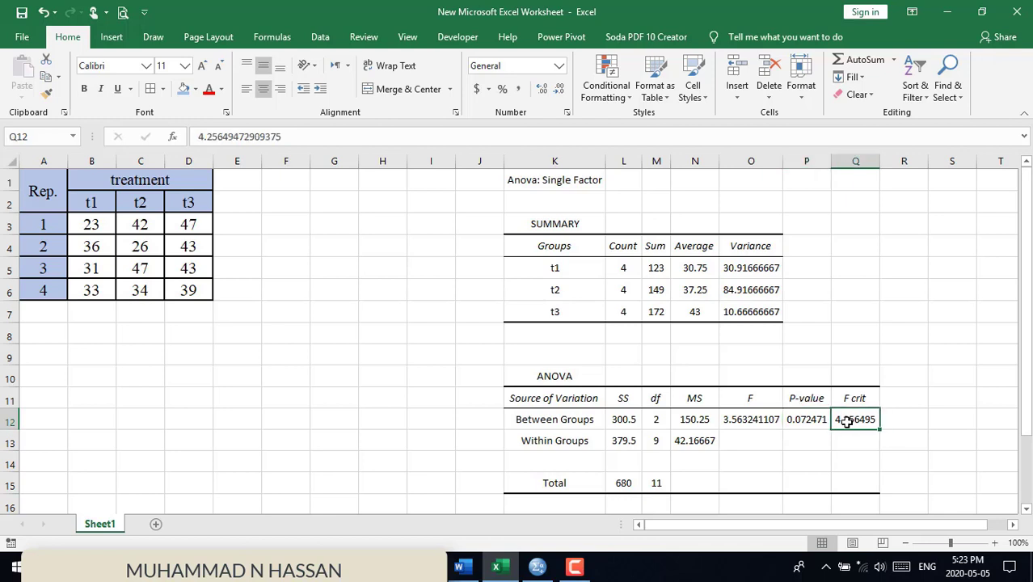
{"action": "left_click", "coordinate": [761, 398]}
{"action": "left_click", "coordinate": [752, 424]}
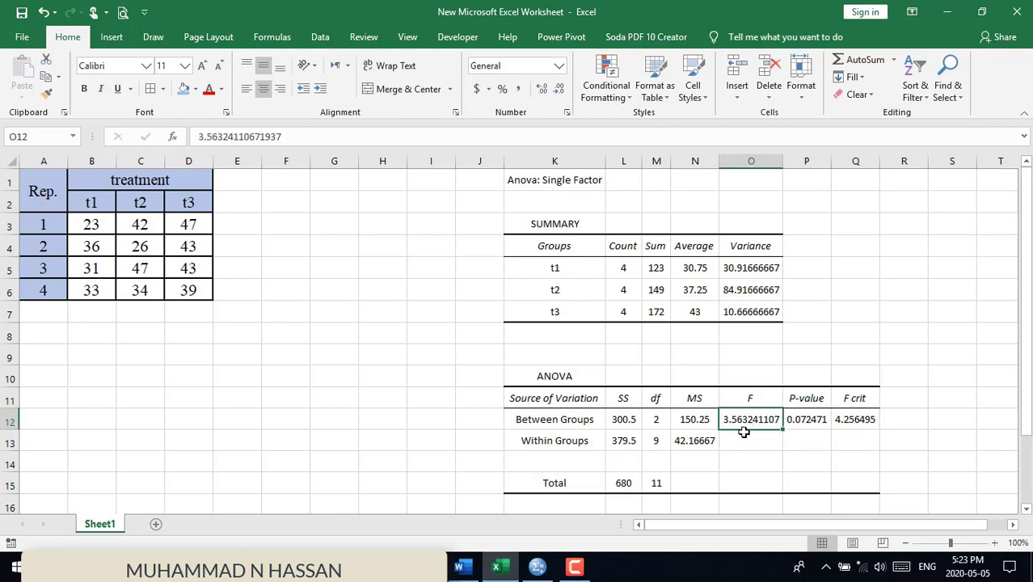
{"action": "left_click", "coordinate": [854, 420]}
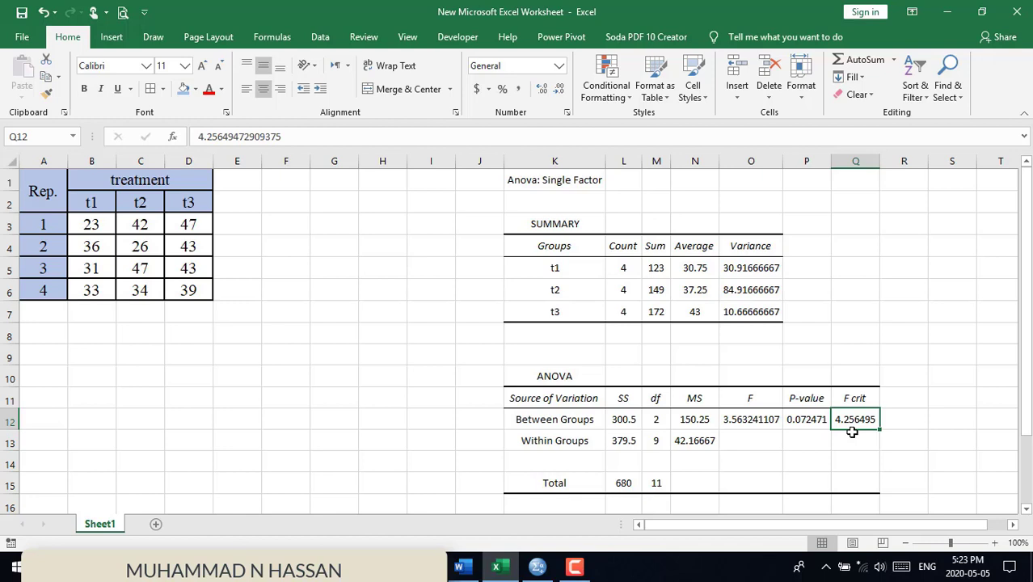
{"action": "left_click", "coordinate": [760, 424]}
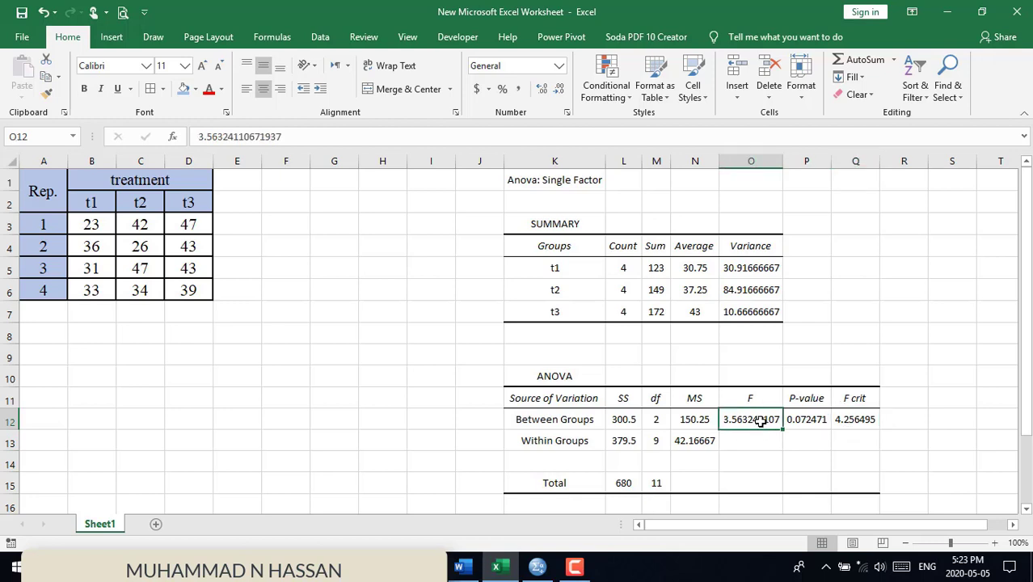
{"action": "left_click", "coordinate": [860, 418]}
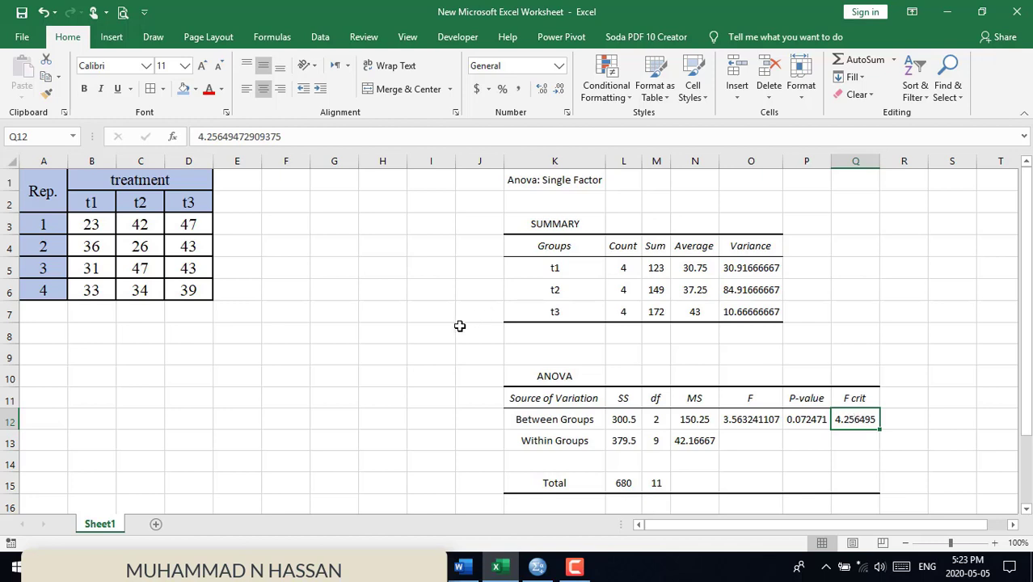
{"action": "left_click", "coordinate": [657, 421]}
{"action": "left_click", "coordinate": [797, 455]}
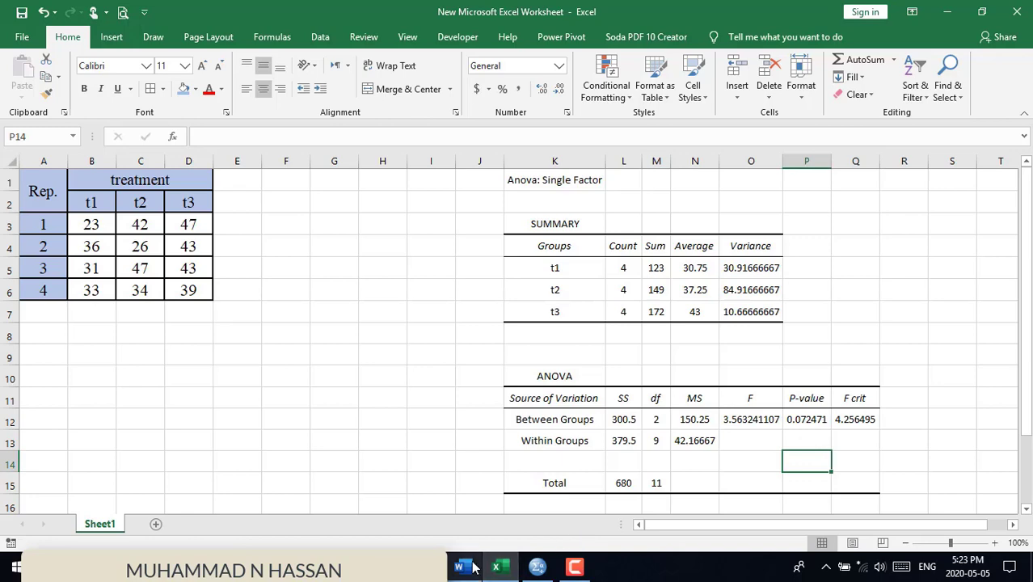
- Compare Word's hand-worked ANOVA CRD table (Fcal 3.5632, Ftab 4.2565) with Excel's output
{"action": "mouse_move", "coordinate": [463, 566]}
{"action": "left_click", "coordinate": [477, 524]}
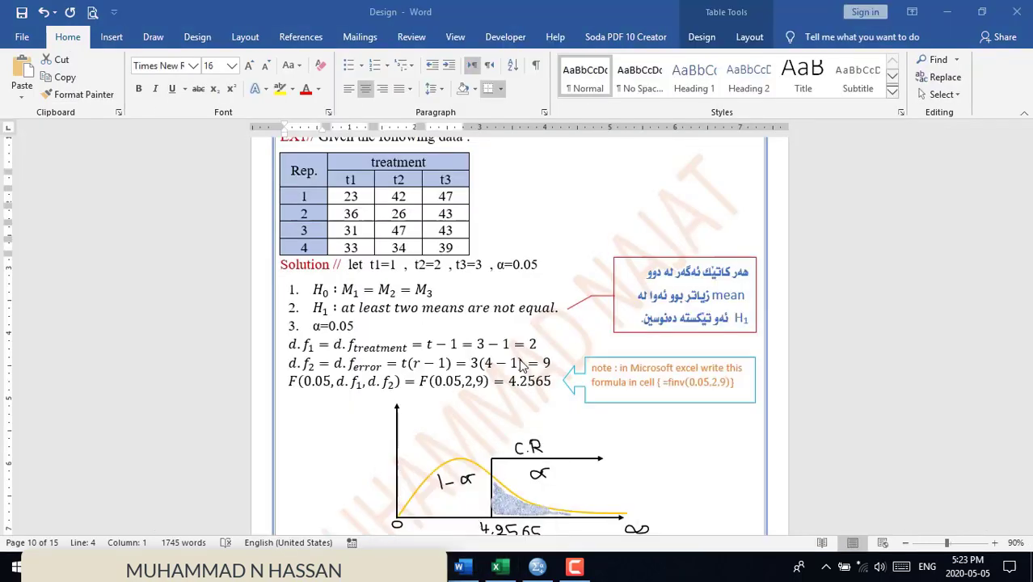
{"action": "left_click", "coordinate": [1027, 529]}
{"action": "left_click_drag", "start_coordinate": [1027, 529], "coordinate": [1027, 529]}
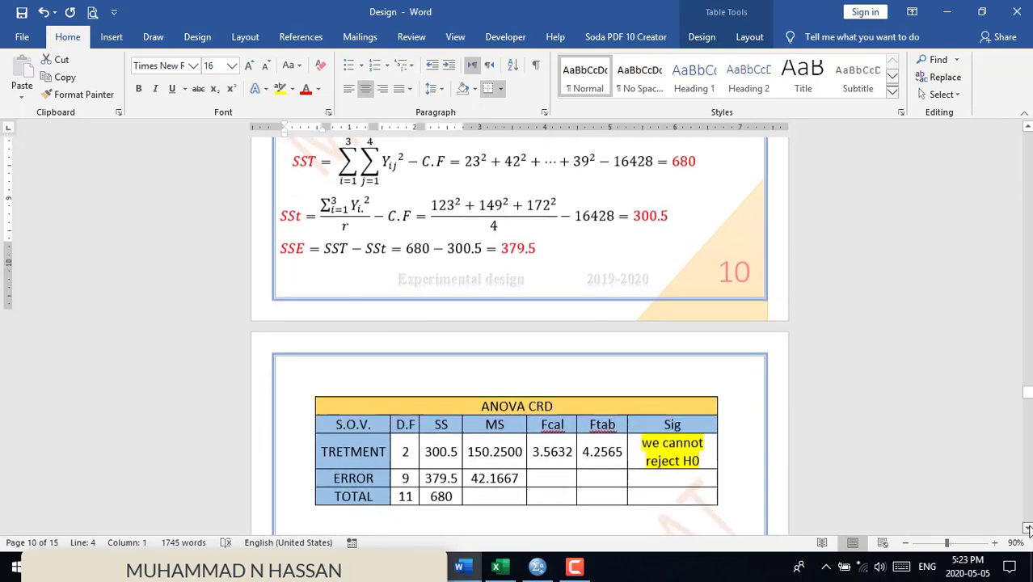
{"action": "left_click_drag", "start_coordinate": [1027, 529], "coordinate": [1027, 529]}
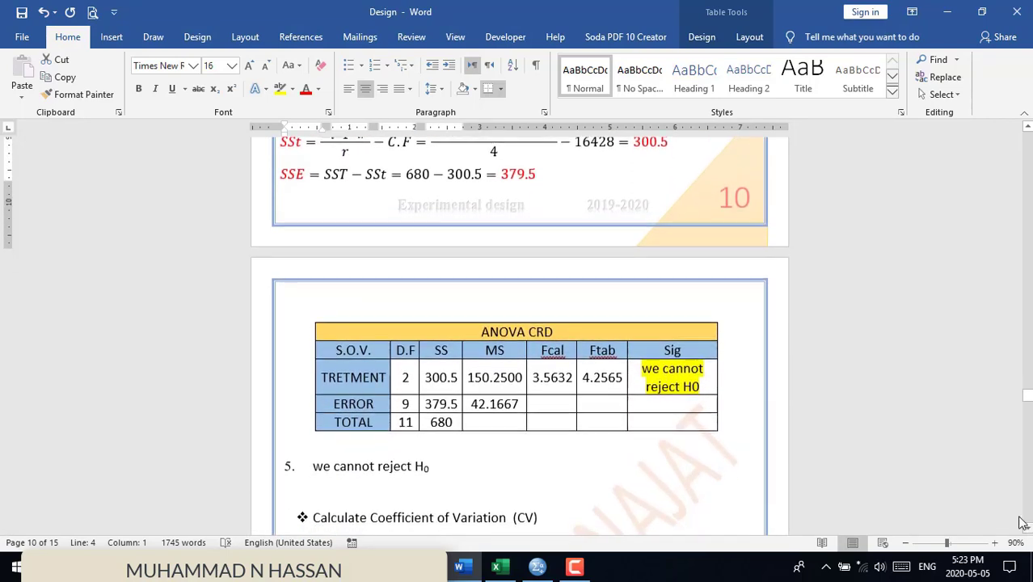
{"action": "left_click", "coordinate": [600, 434]}
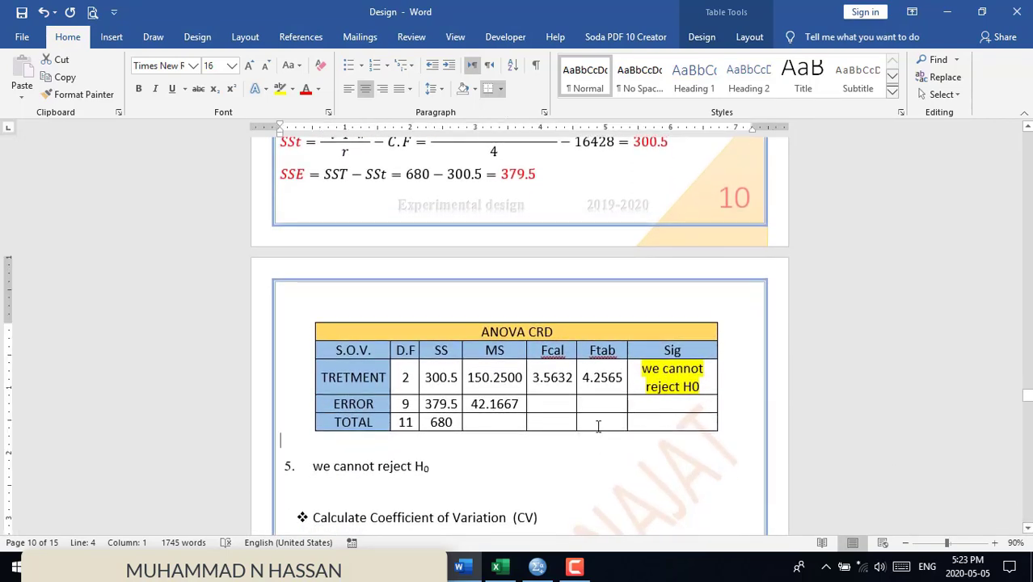
{"action": "left_click", "coordinate": [501, 566]}
- Select empty cells beside the t1–t3 data on the Excel ANOVA worksheet
{"action": "left_click", "coordinate": [419, 412]}
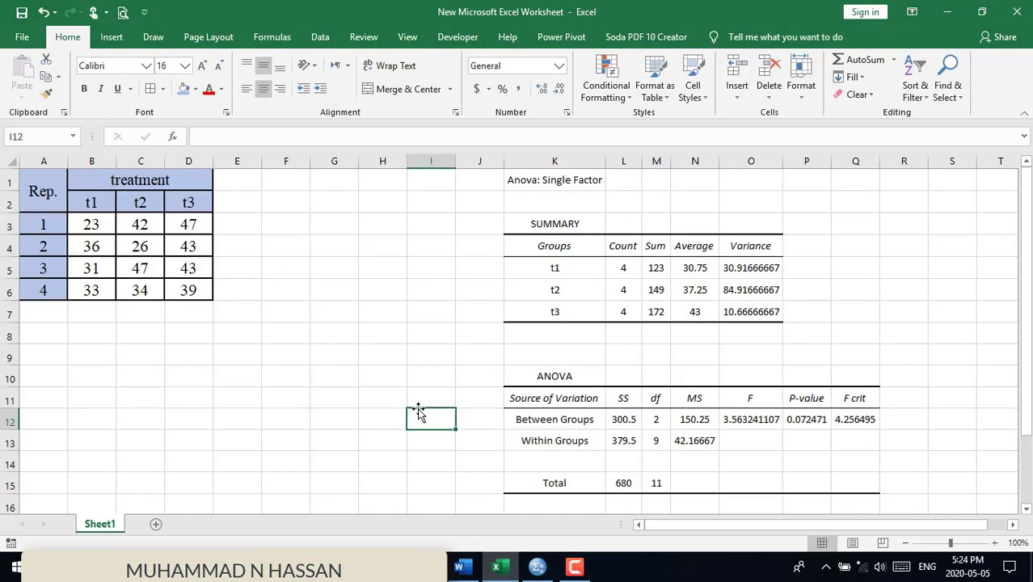
{"action": "left_click", "coordinate": [344, 211]}
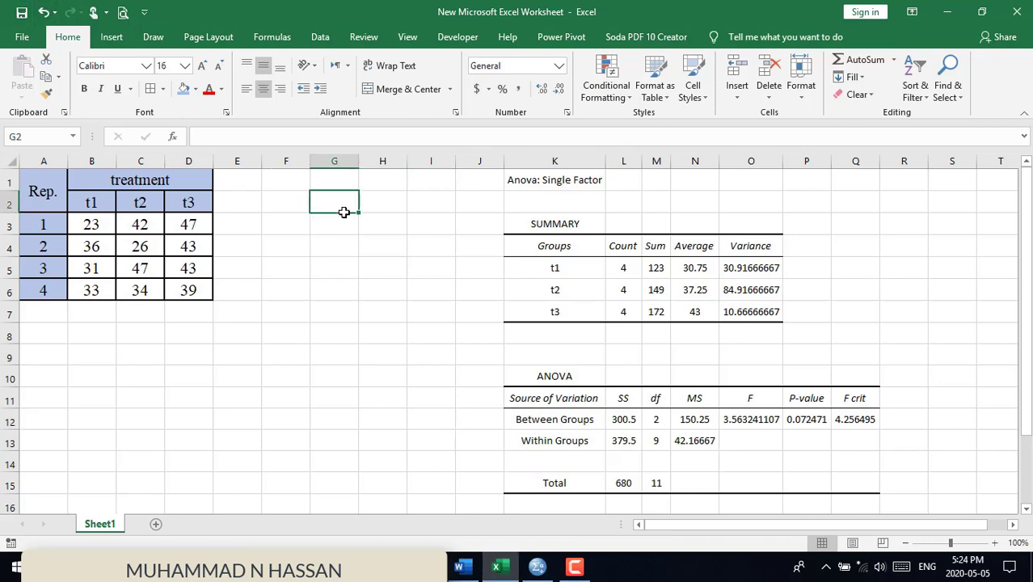
- In SPSS Variable View, define variables treatment and data, then return to Excel cell F1
{"action": "left_click", "coordinate": [534, 568]}
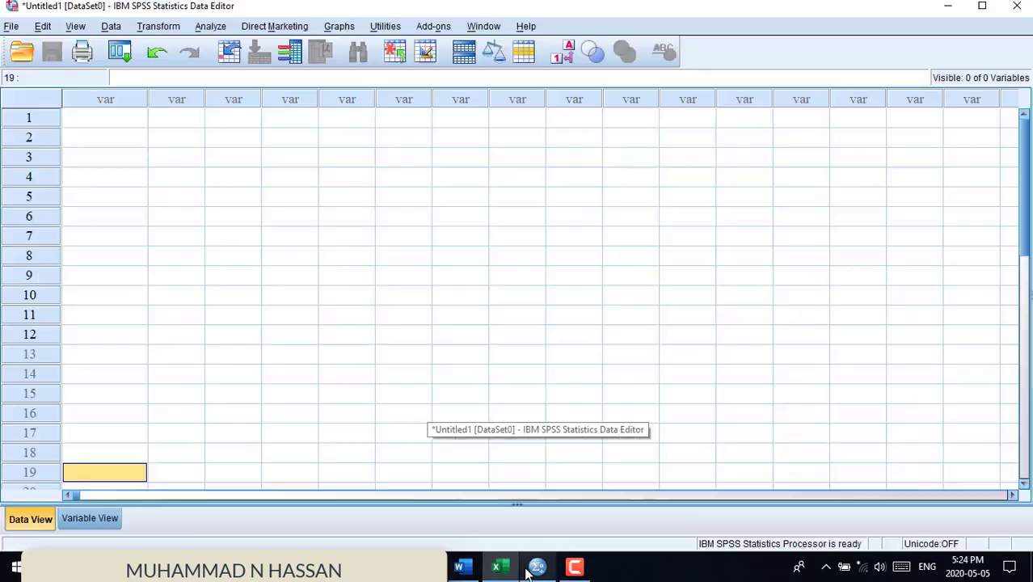
{"action": "left_click", "coordinate": [82, 519]}
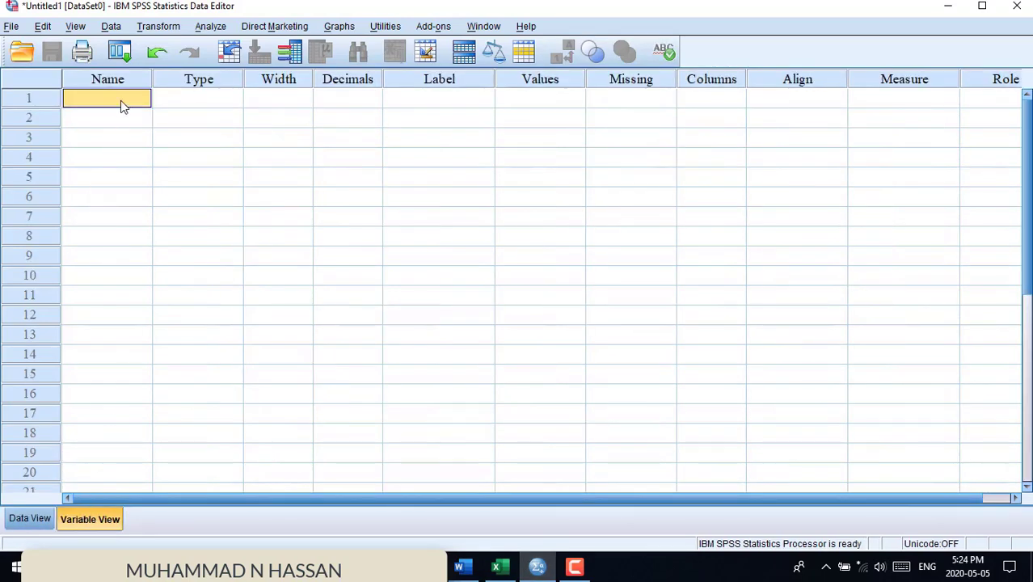
{"action": "type", "text": "treatment"}
{"action": "key", "text": "Return"}
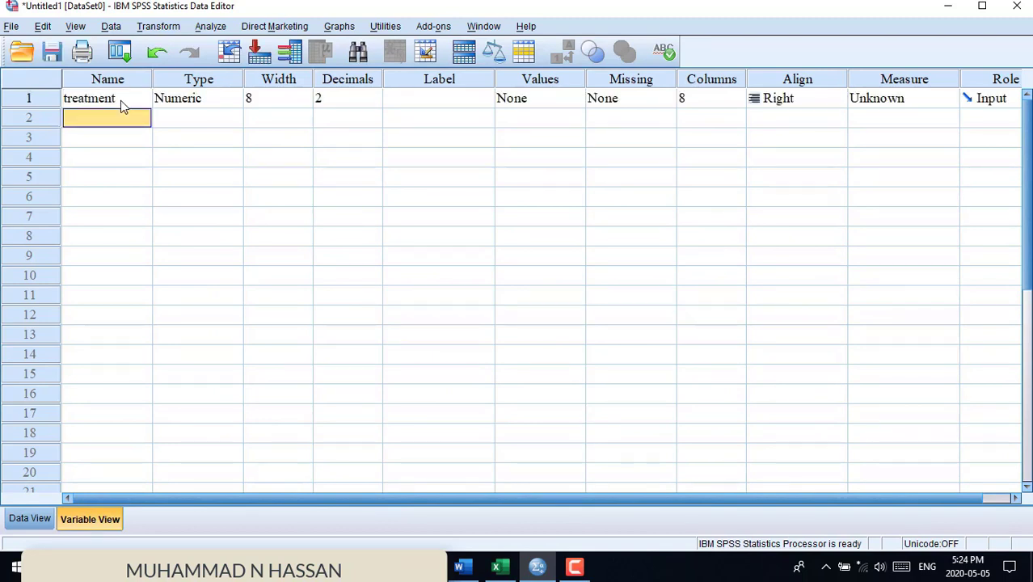
{"action": "type", "text": "data"}
{"action": "key", "text": "Return"}
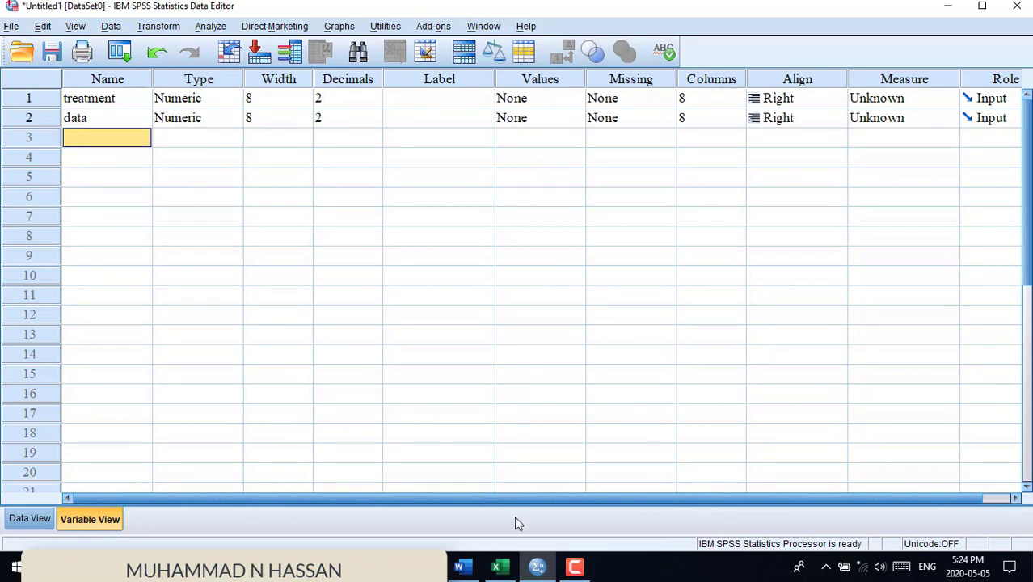
{"action": "left_click", "coordinate": [500, 566]}
{"action": "left_click", "coordinate": [299, 178]}
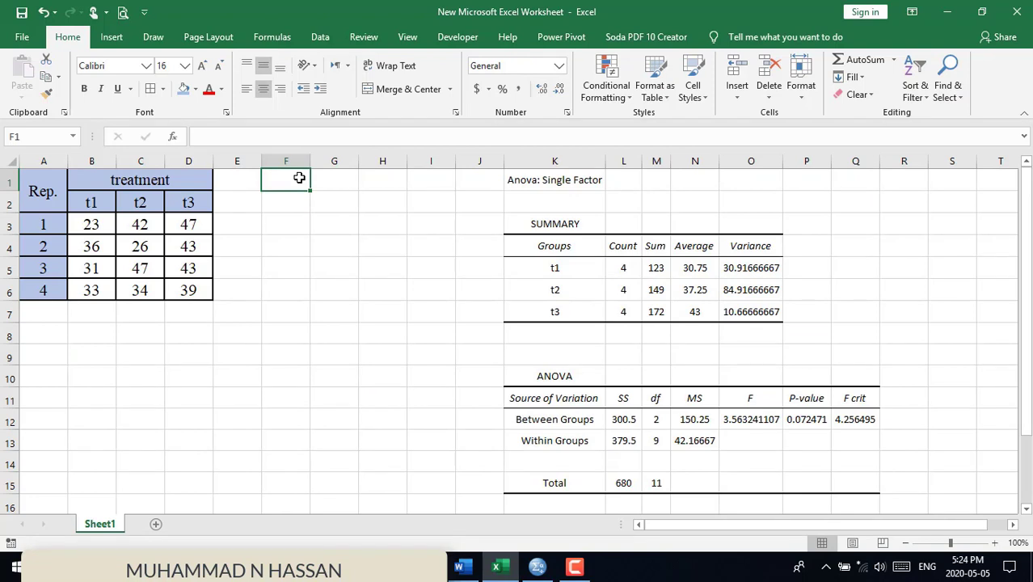
- Head F1 'treatmeant' and G1 'data', widening column F to fit
{"action": "type", "text": "treat"}
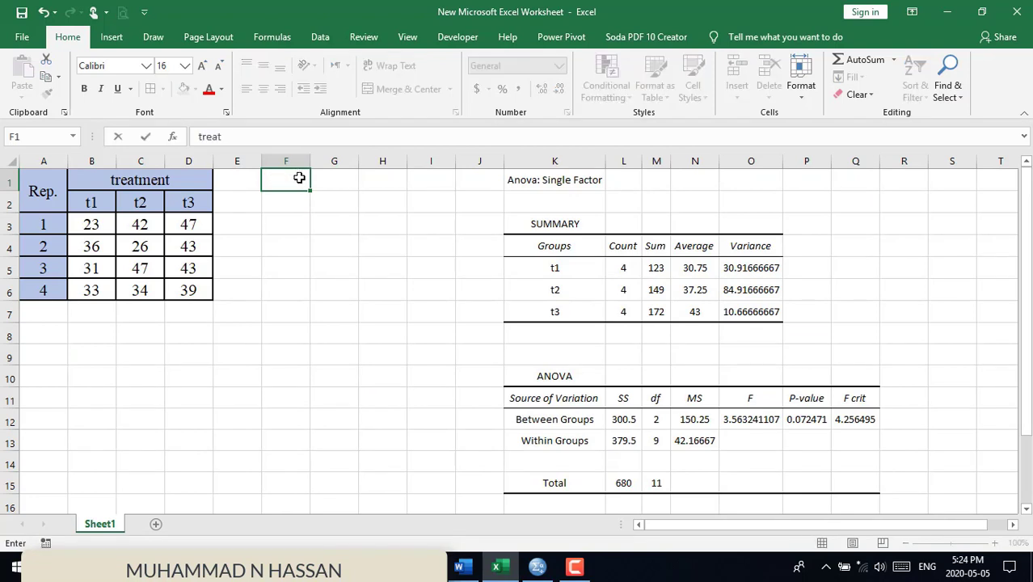
{"action": "type", "text": "meant"}
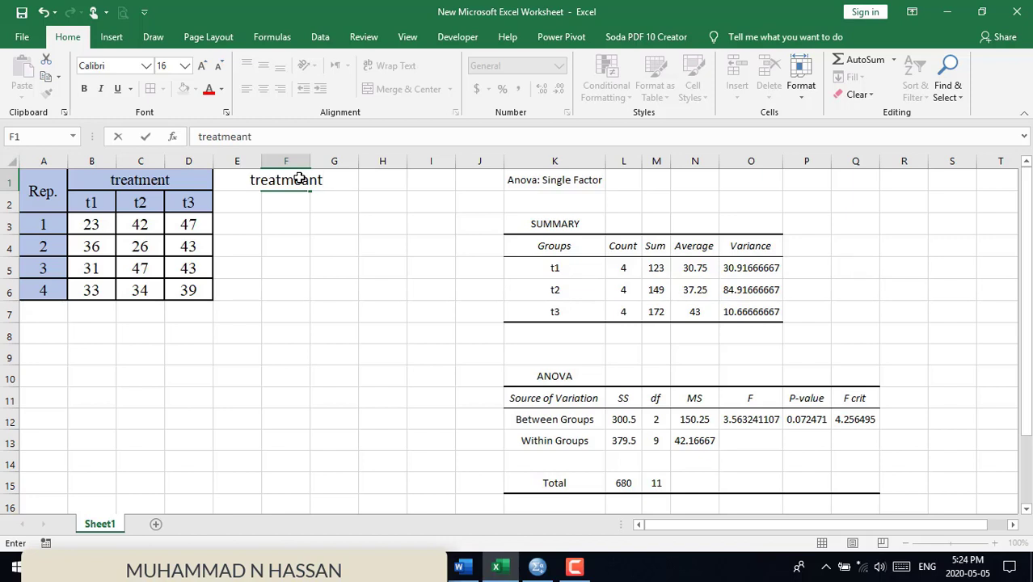
{"action": "key", "text": "Return"}
{"action": "key", "text": "Right"}
{"action": "key", "text": "Up"}
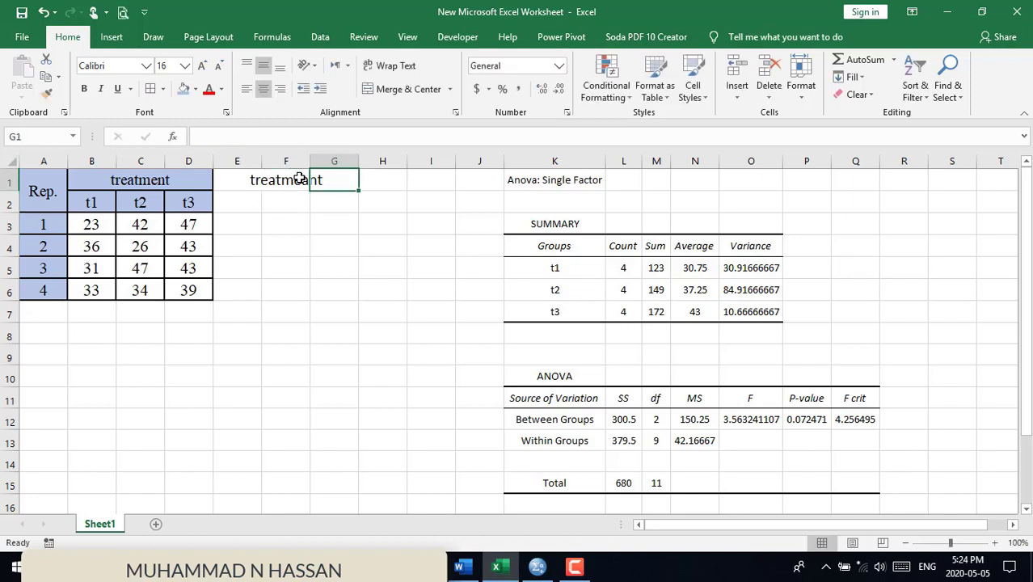
{"action": "type", "text": "data"}
{"action": "key", "text": "Return"}
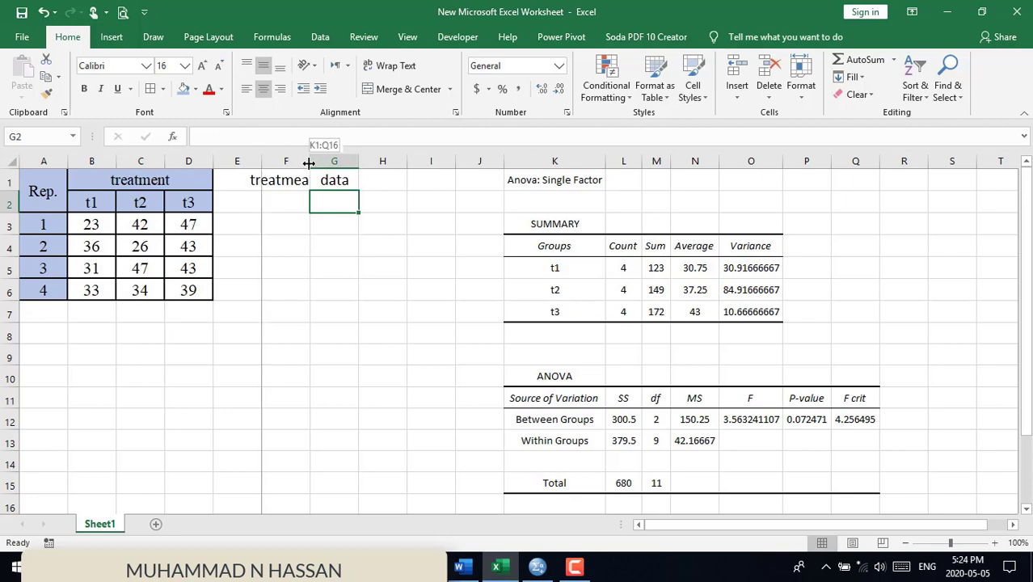
{"action": "left_click_drag", "start_coordinate": [309, 162], "coordinate": [341, 163]}
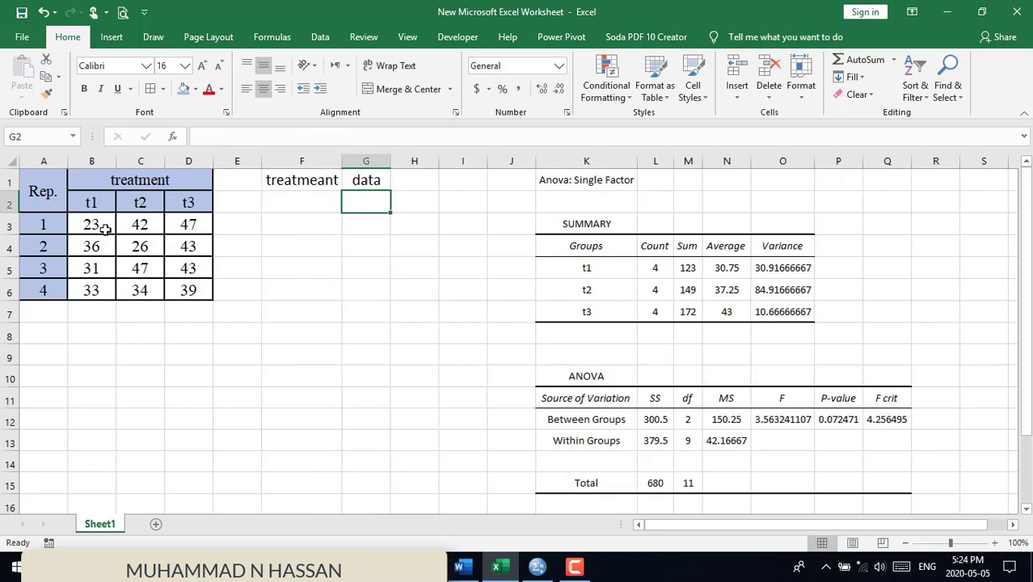
- Copy the twelve observations B3:D6 and paste them starting at G2
{"action": "left_click_drag", "start_coordinate": [91, 225], "coordinate": [188, 289]}
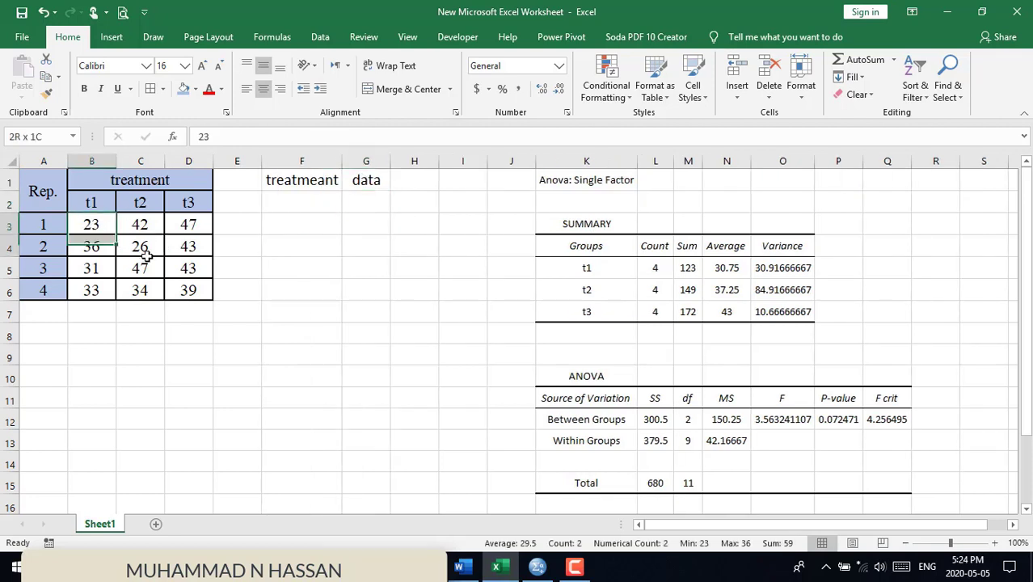
{"action": "right_click", "coordinate": [202, 247]}
{"action": "left_click", "coordinate": [225, 257]}
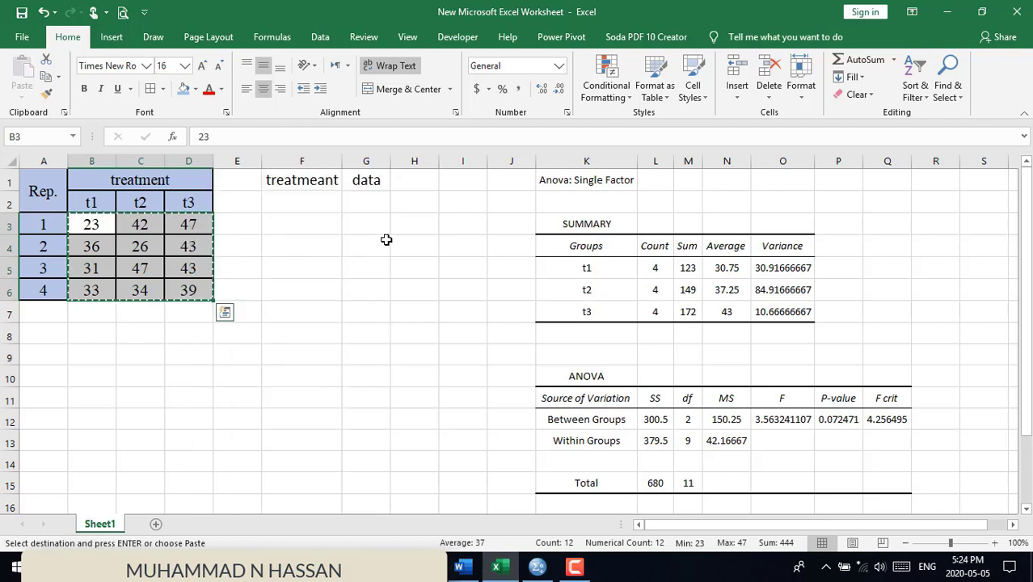
{"action": "left_click", "coordinate": [369, 206]}
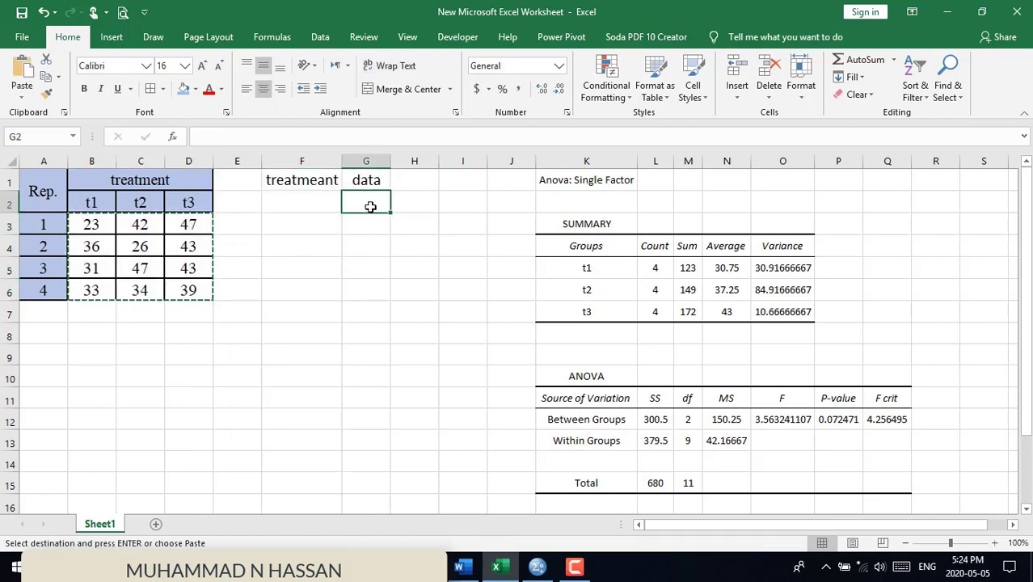
{"action": "key", "text": "ctrl+v"}
- Move the t2 and t3 values from columns H and I below column G into G6:G13
{"action": "double_click", "coordinate": [409, 203]}
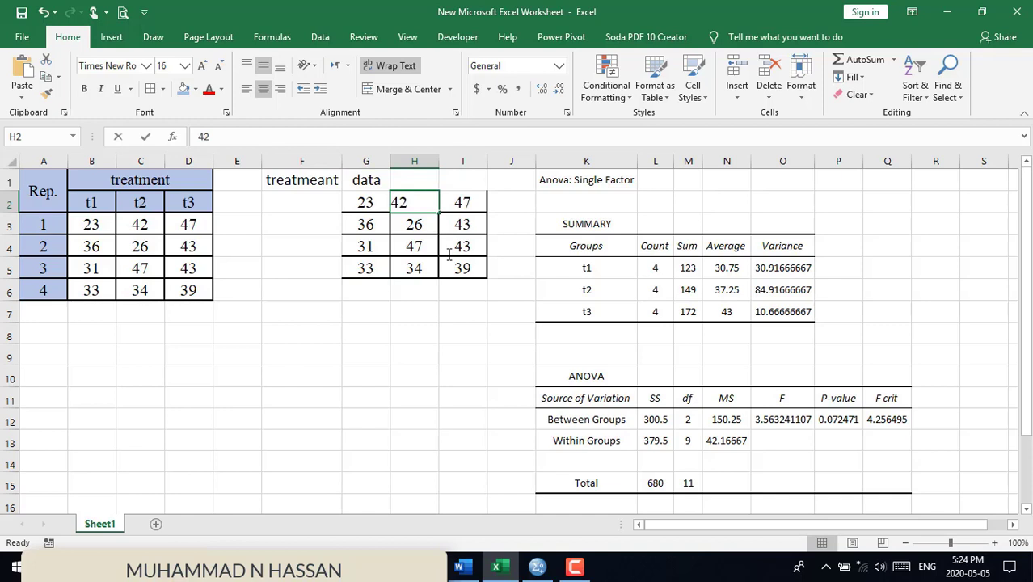
{"action": "left_click", "coordinate": [403, 289]}
{"action": "mouse_move", "coordinate": [412, 204]}
{"action": "left_mouse_down"}
{"action": "mouse_move", "coordinate": [453, 267]}
{"action": "mouse_move", "coordinate": [408, 352]}
{"action": "mouse_move", "coordinate": [408, 373]}
{"action": "left_mouse_up"}
{"action": "mouse_move", "coordinate": [411, 289]}
{"action": "left_mouse_down"}
{"action": "mouse_move", "coordinate": [419, 362]}
{"action": "mouse_move", "coordinate": [376, 427]}
{"action": "left_mouse_up"}
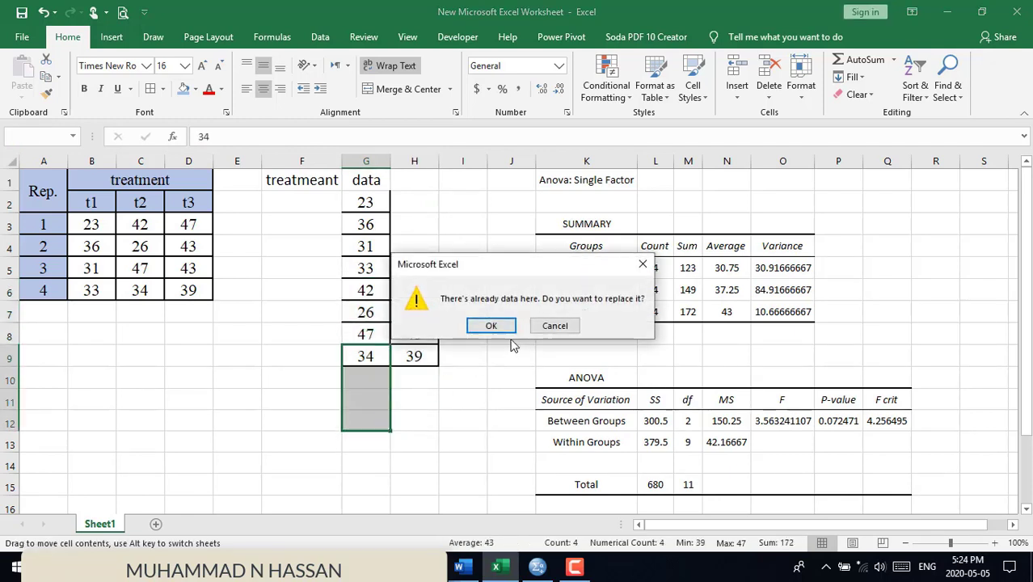
{"action": "left_click", "coordinate": [555, 326]}
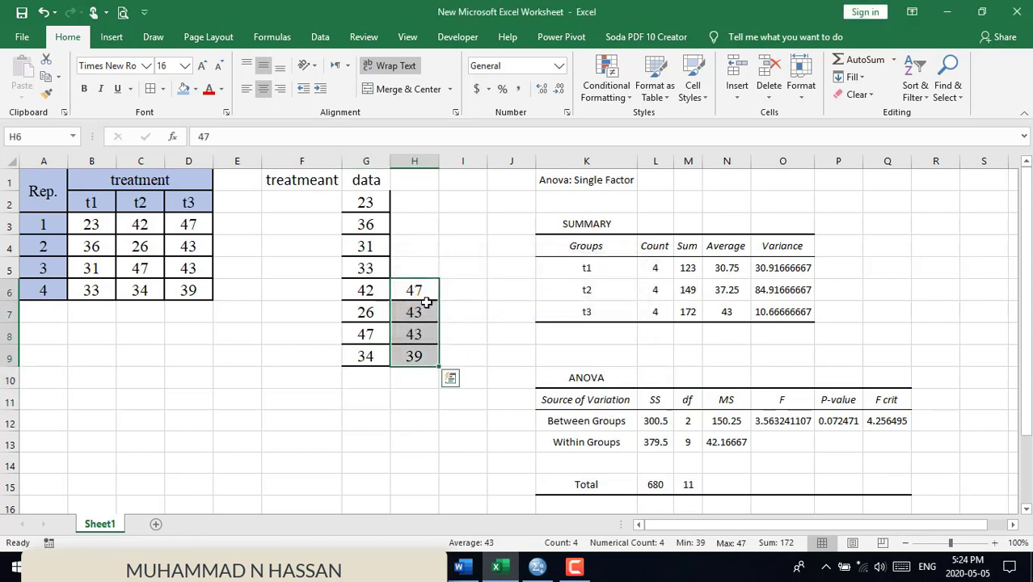
{"action": "left_click_drag", "start_coordinate": [439, 315], "coordinate": [375, 409]}
- Check the stacked value 23 in column G against the original in B3
{"action": "left_click", "coordinate": [410, 389]}
{"action": "left_click", "coordinate": [312, 207]}
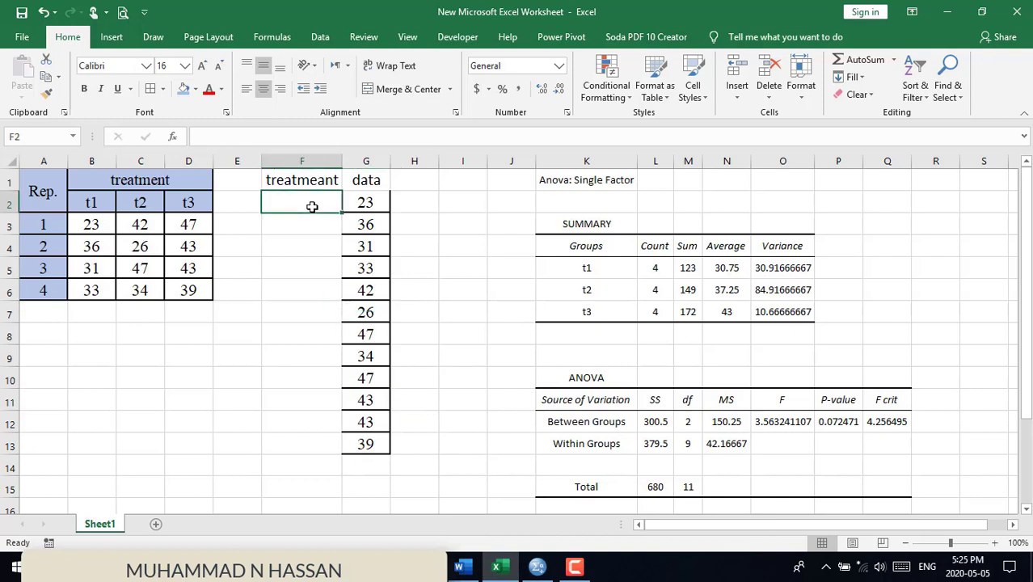
{"action": "left_click", "coordinate": [294, 179]}
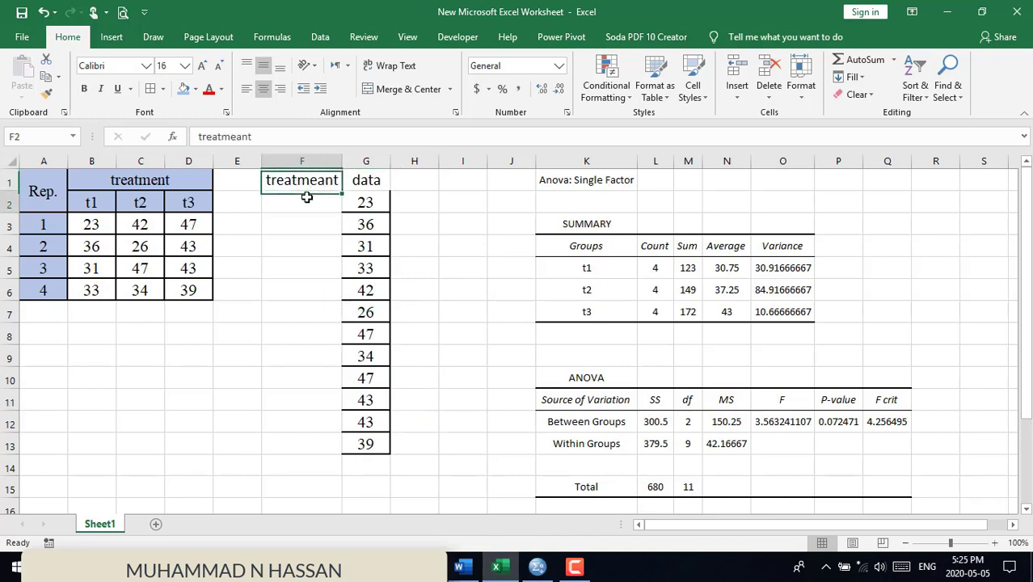
{"action": "left_click", "coordinate": [307, 197]}
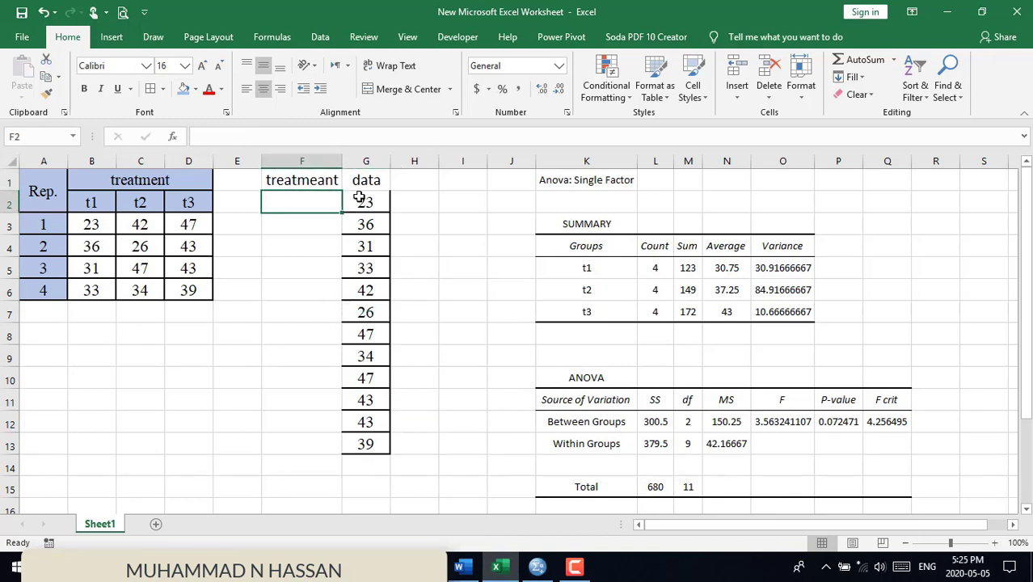
{"action": "left_click", "coordinate": [349, 205]}
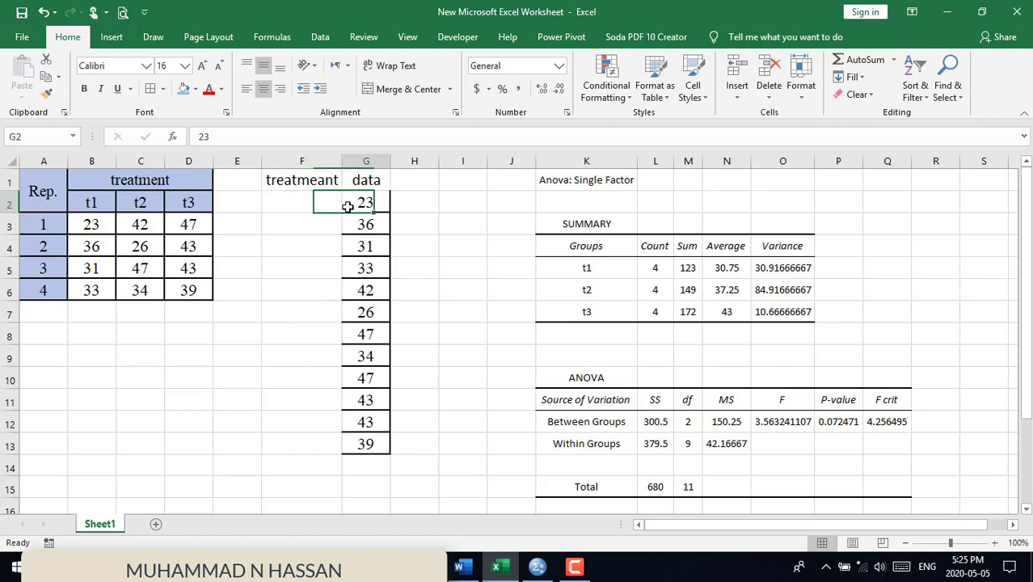
{"action": "left_click", "coordinate": [95, 224]}
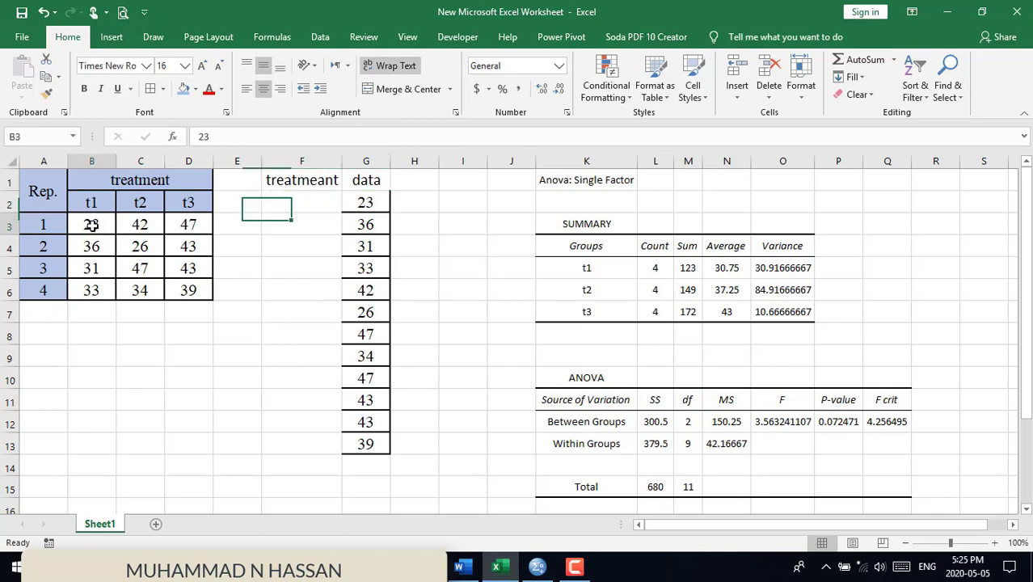
- Enter treatment code 1 in F2 and confirm the t1 values 23 to 33 match
{"action": "left_click", "coordinate": [285, 205]}
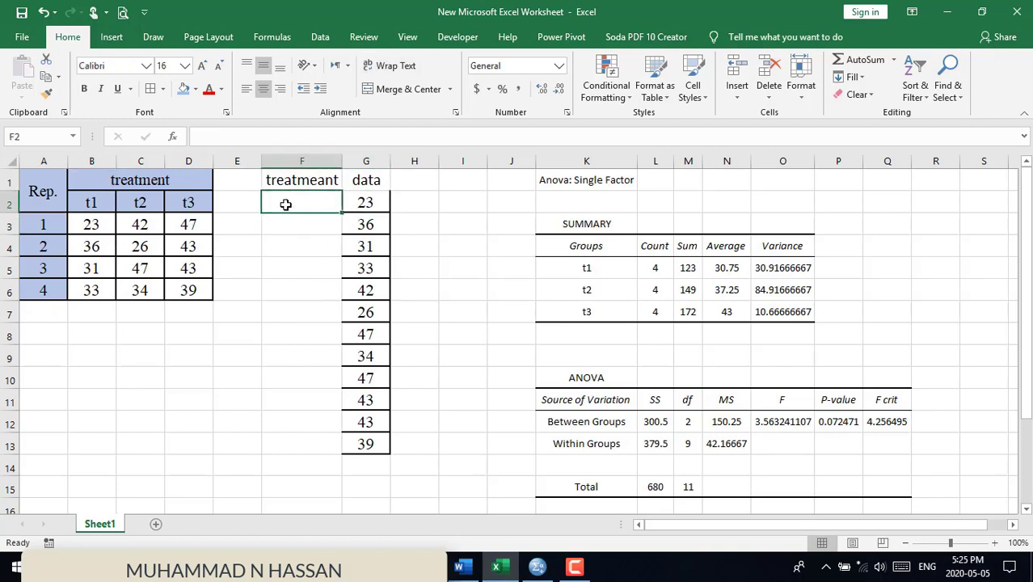
{"action": "type", "text": "1"}
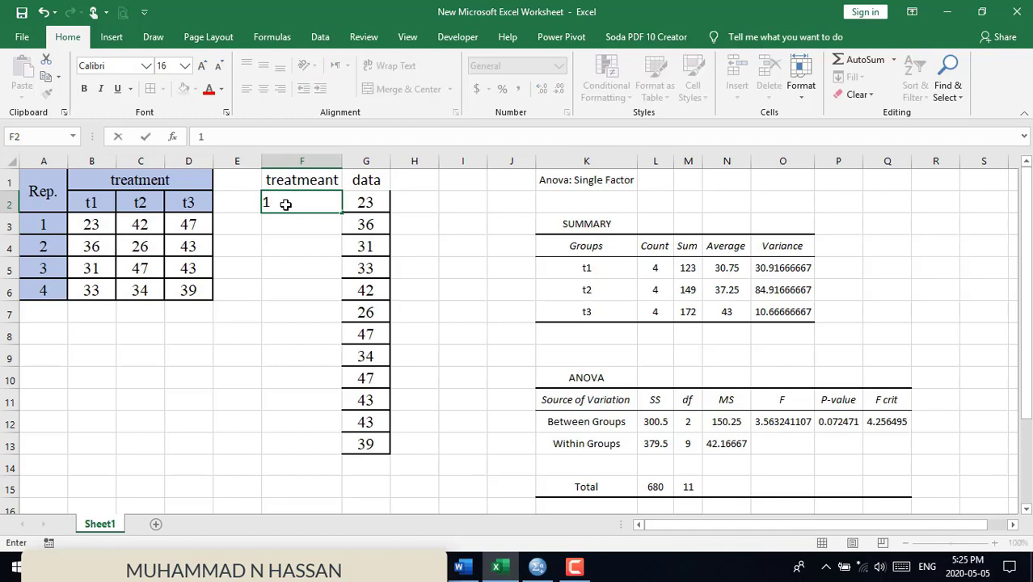
{"action": "key", "text": "Return"}
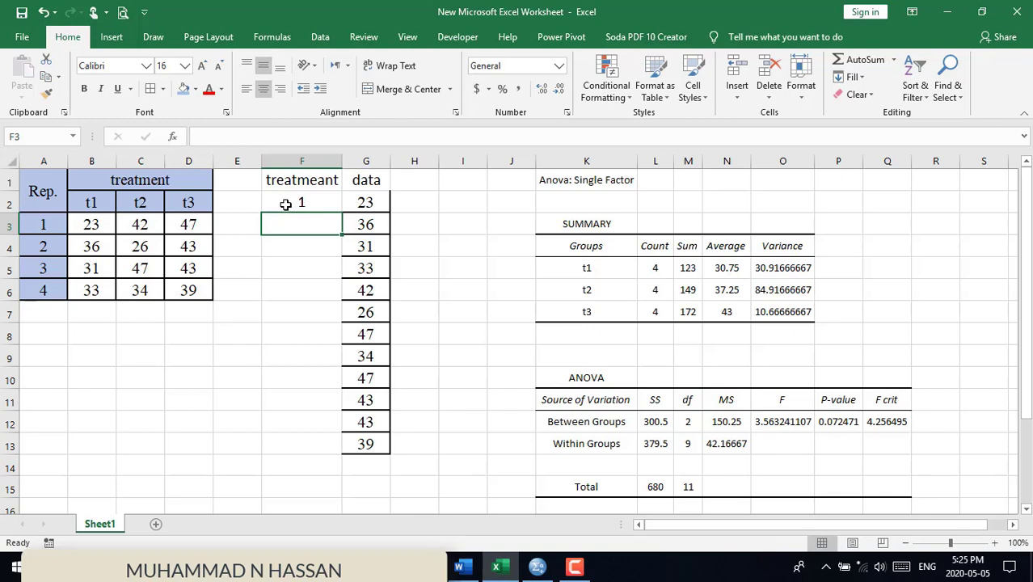
{"action": "left_click", "coordinate": [285, 204]}
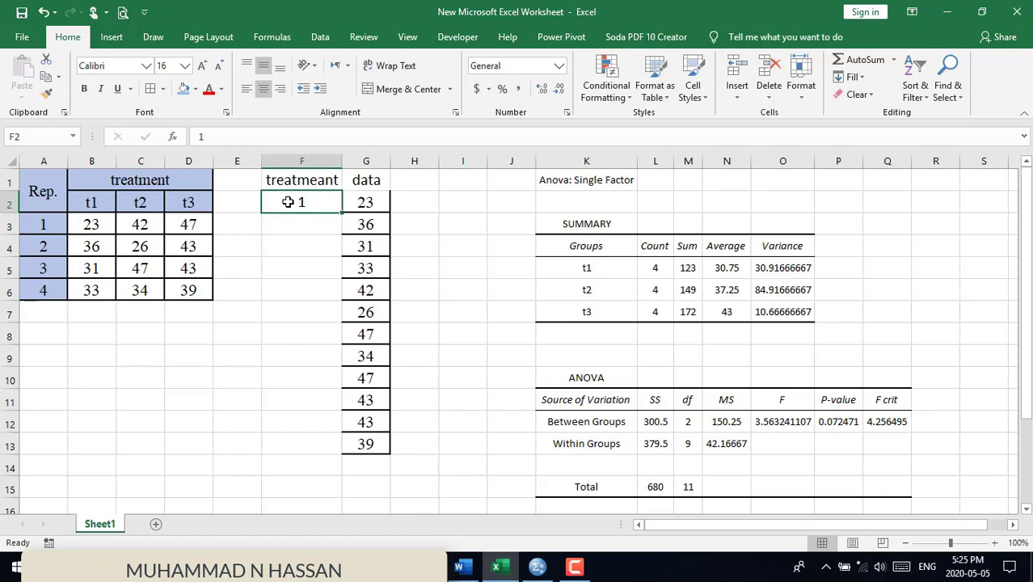
{"action": "left_click", "coordinate": [368, 209]}
{"action": "left_click", "coordinate": [366, 223]}
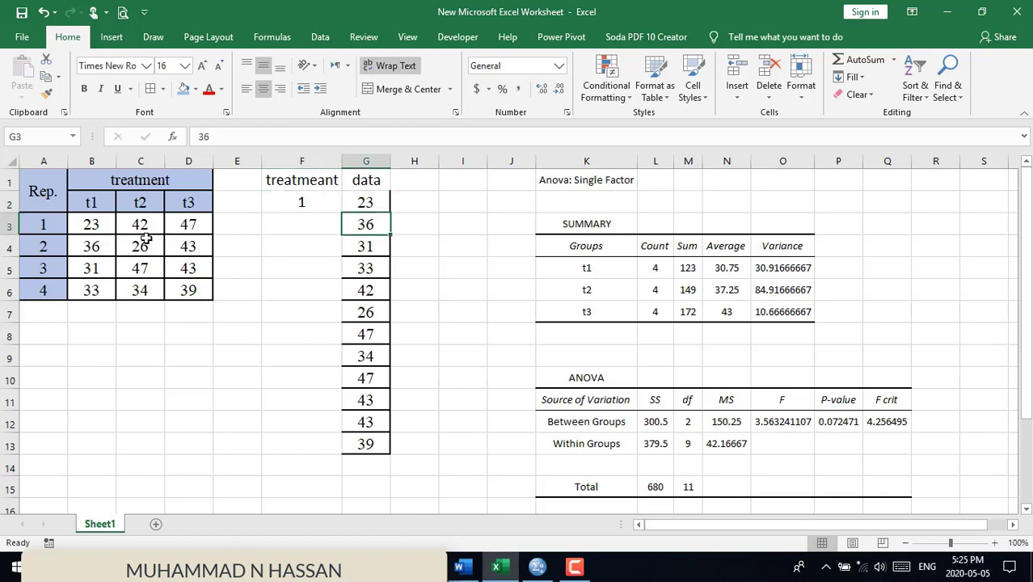
{"action": "left_click", "coordinate": [82, 247]}
{"action": "left_click", "coordinate": [96, 271]}
{"action": "left_click", "coordinate": [99, 290]}
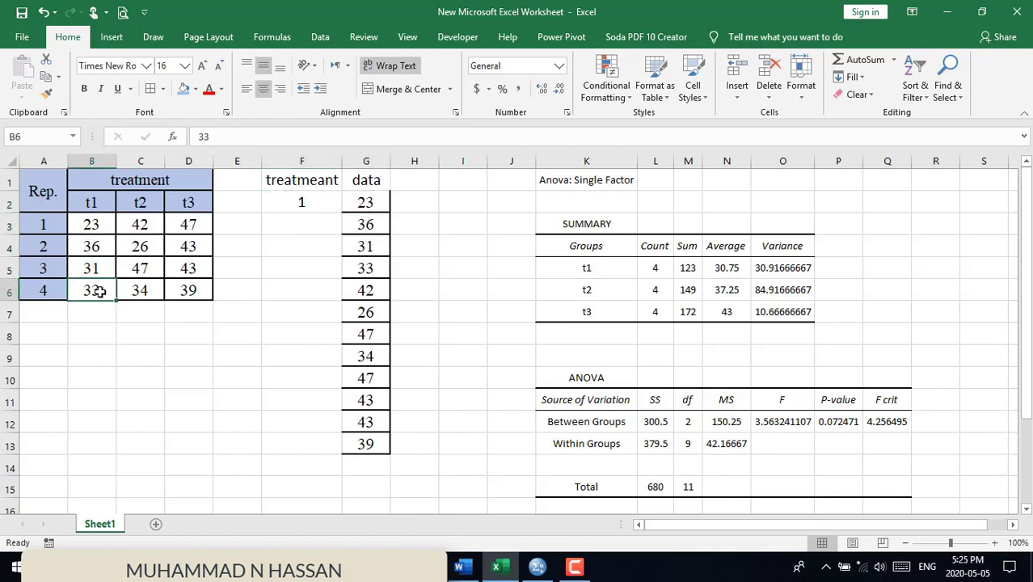
- Enter treatment code 1 in F3, F4 and F5
{"action": "left_click", "coordinate": [307, 221]}
{"action": "type", "text": "1"}
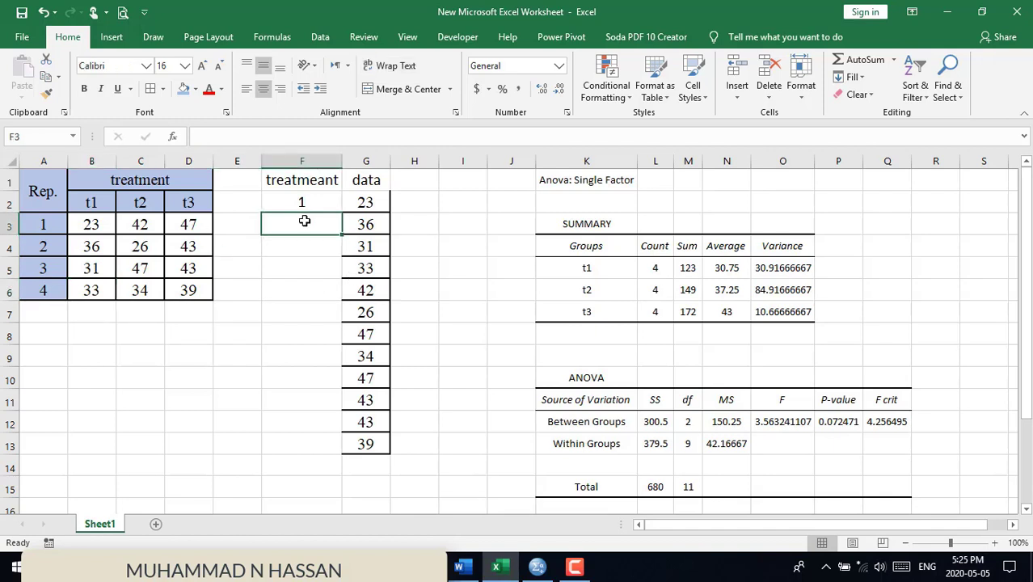
{"action": "key", "text": "Return"}
{"action": "type", "text": "1"}
{"action": "key", "text": "Return"}
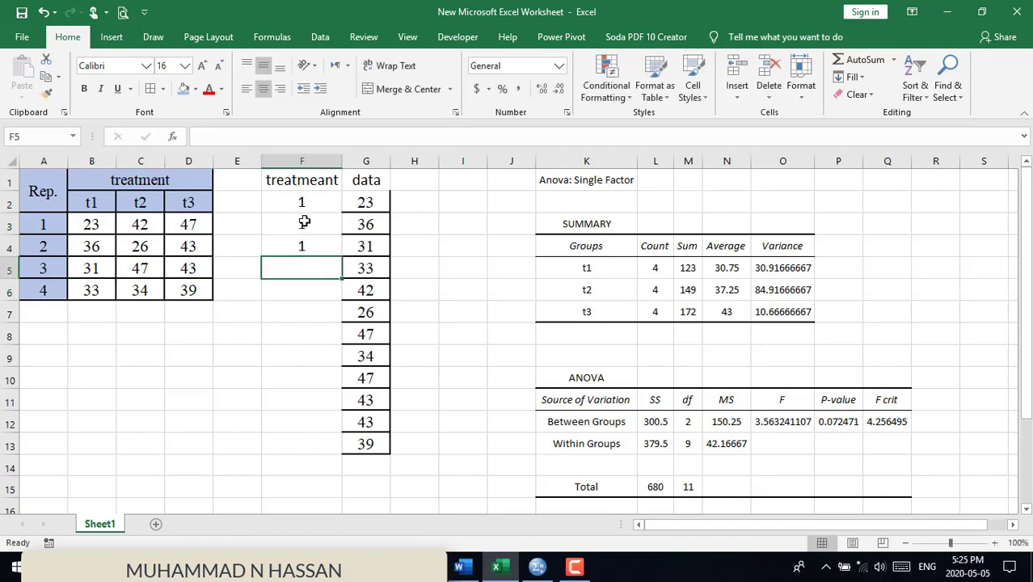
{"action": "type", "text": "1"}
{"action": "key", "text": "Return"}
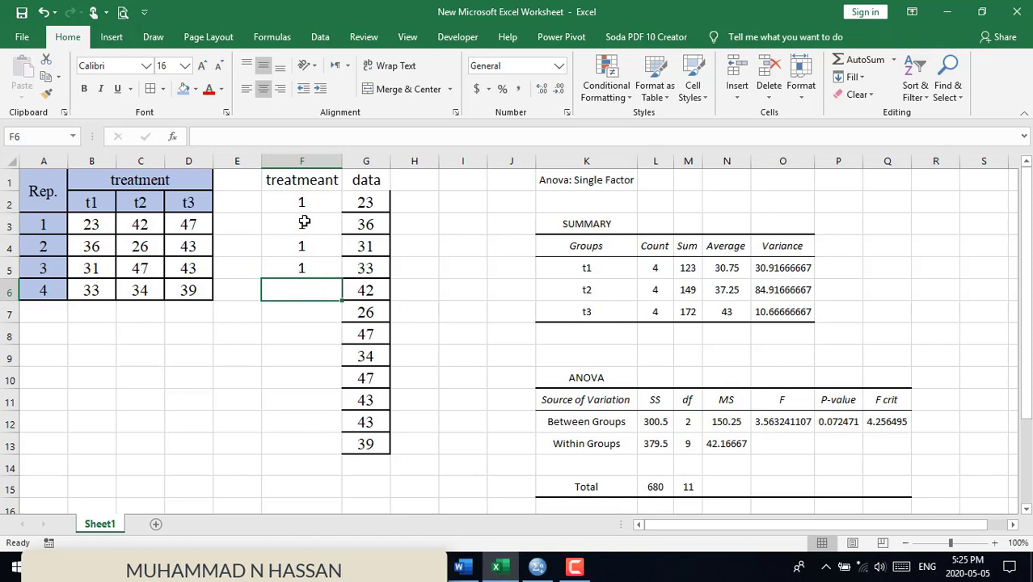
- Put =F2+1 in F6 and fill it down to F13 for codes 2 and 3
{"action": "type", "text": "="}
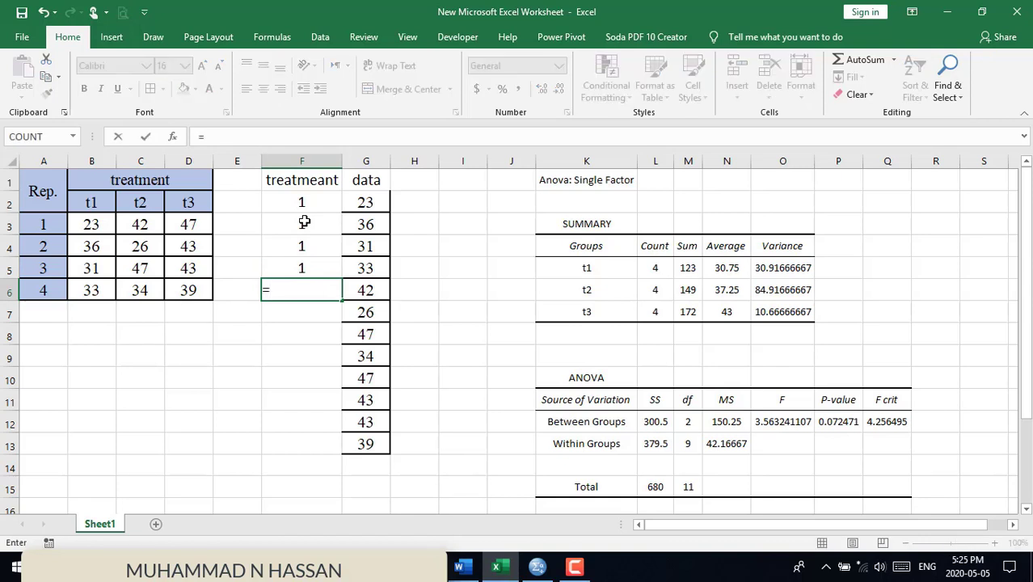
{"action": "left_click", "coordinate": [155, 226]}
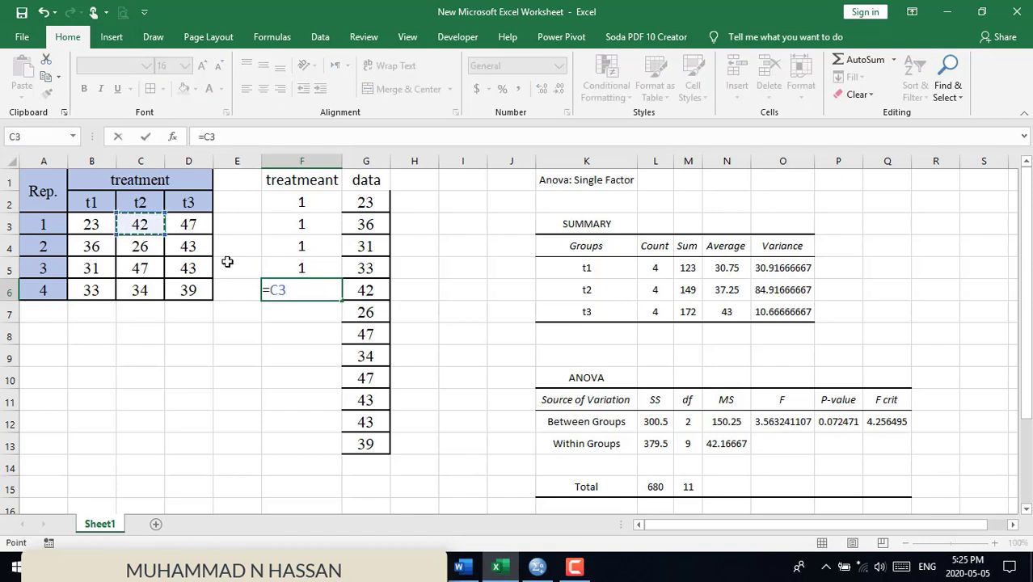
{"action": "key", "text": "Return"}
{"action": "left_click", "coordinate": [302, 202]}
{"action": "left_click", "coordinate": [320, 293]}
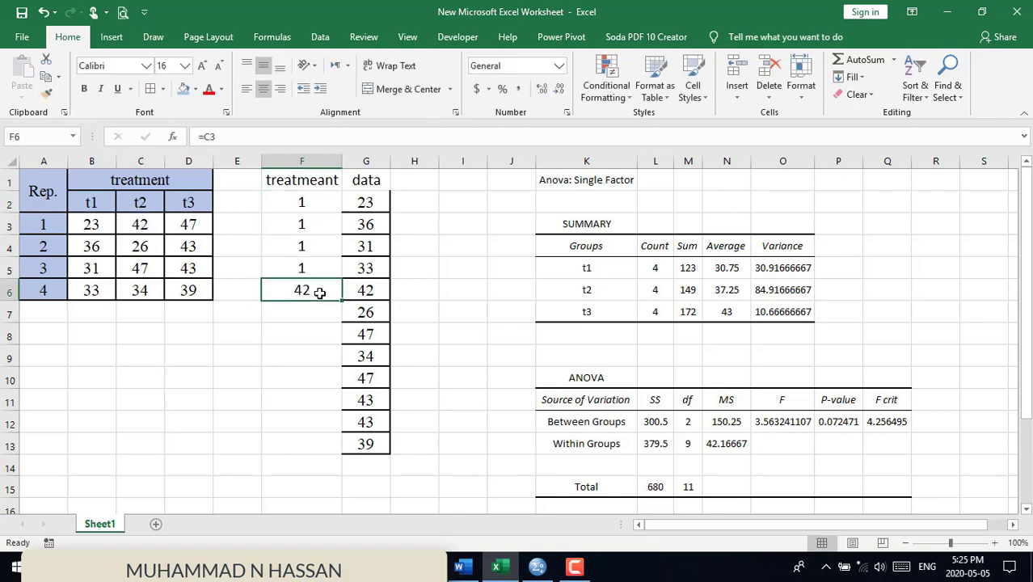
{"action": "type", "text": "="}
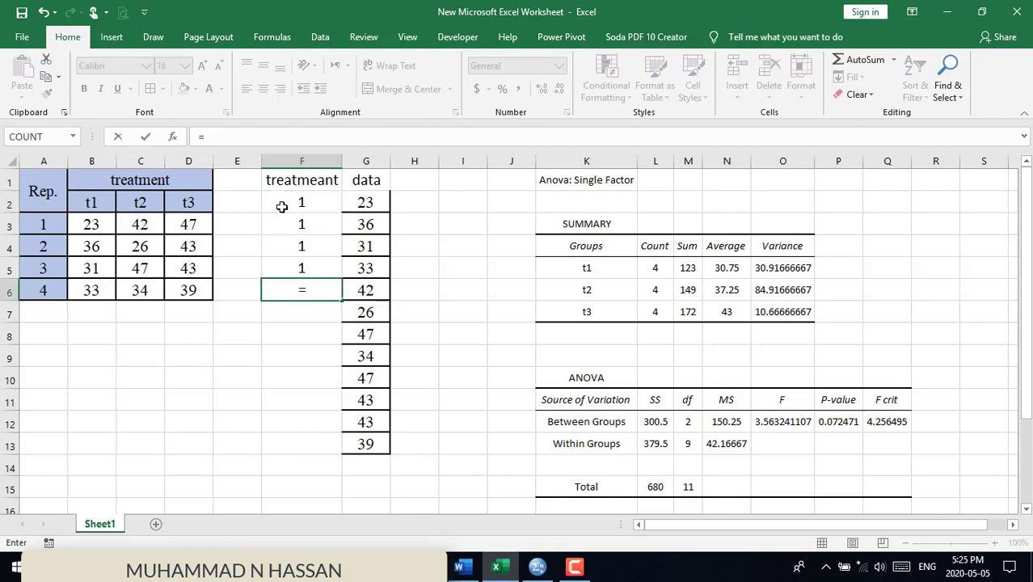
{"action": "left_click", "coordinate": [284, 204]}
{"action": "type", "text": "+"}
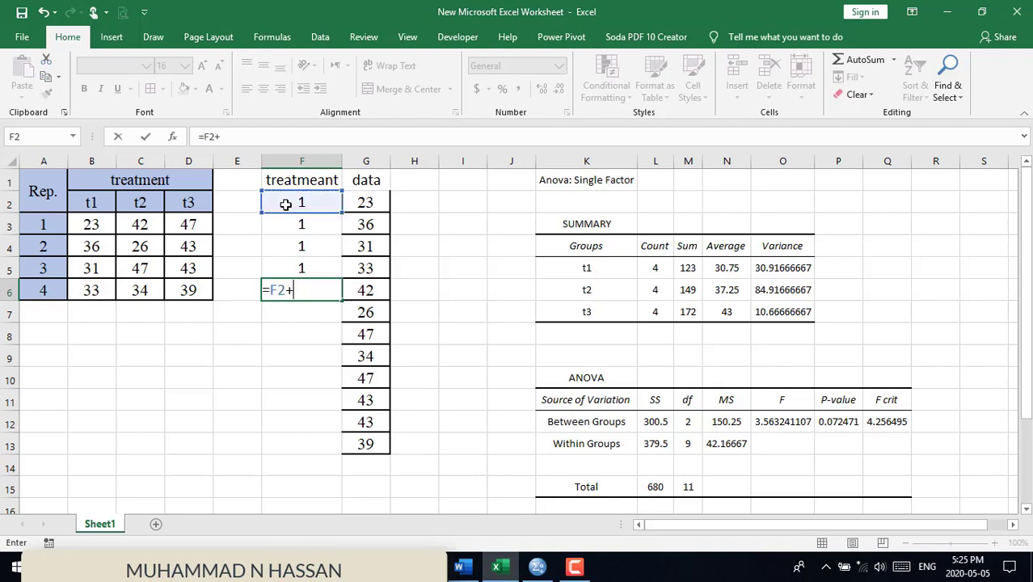
{"action": "type", "text": "1"}
{"action": "key", "text": "Return"}
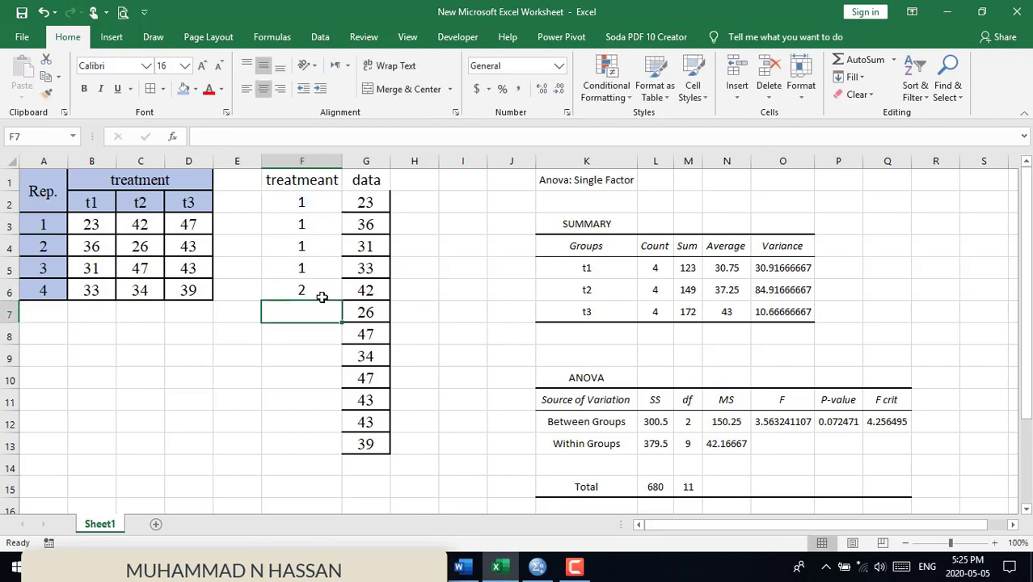
{"action": "left_click", "coordinate": [324, 289]}
{"action": "left_click_drag", "start_coordinate": [342, 300], "coordinate": [314, 441]}
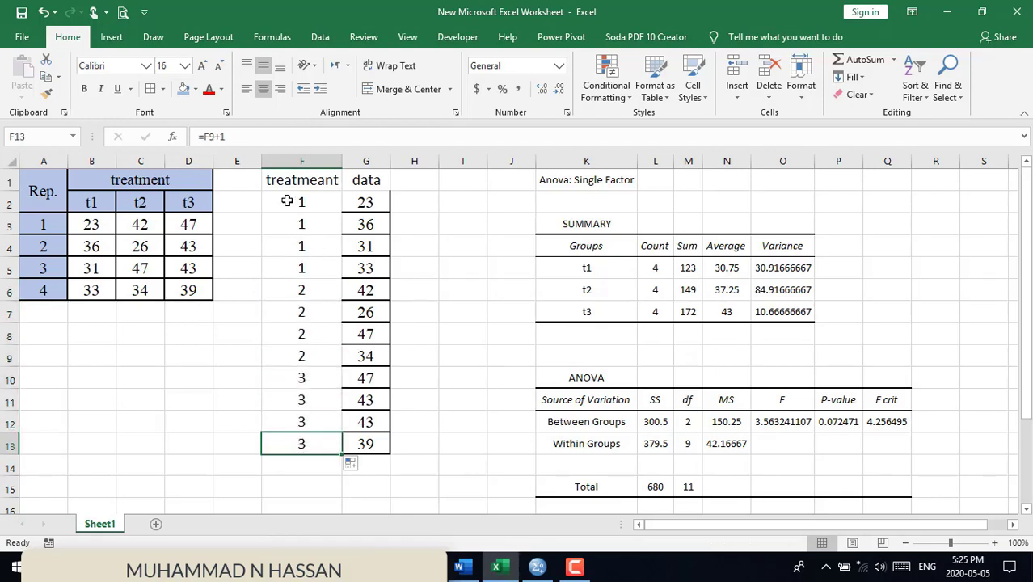
- Copy the treatment codes and data in F2:G13 for SPSS
{"action": "left_click_drag", "start_coordinate": [282, 183], "coordinate": [362, 445]}
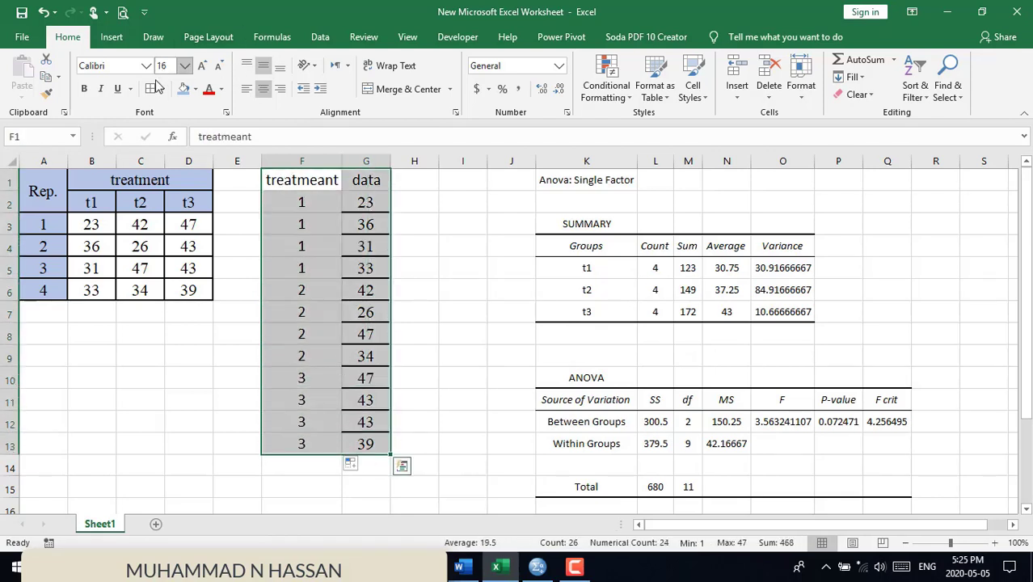
{"action": "left_click", "coordinate": [348, 256]}
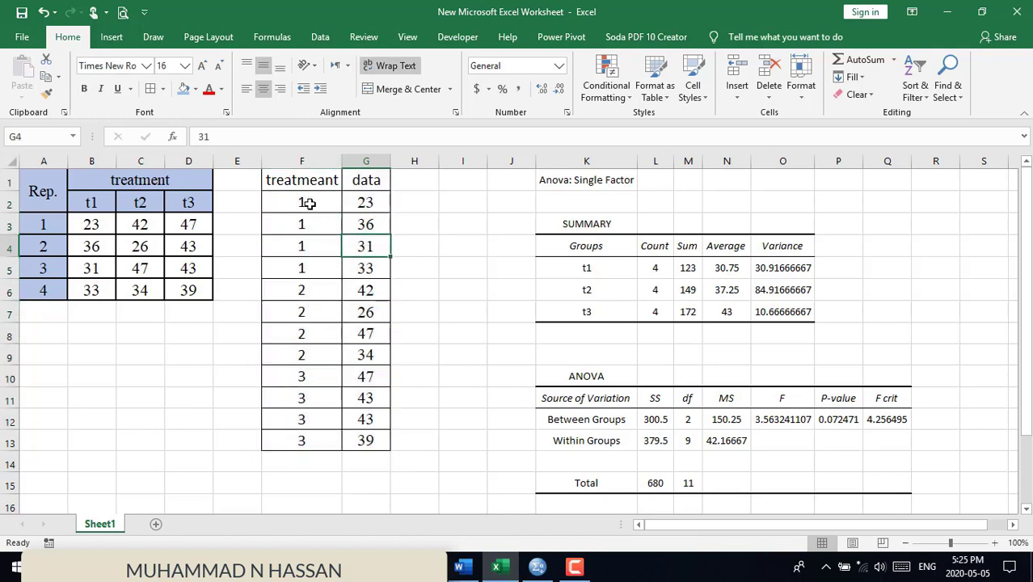
{"action": "mouse_move", "coordinate": [310, 203]}
{"action": "left_mouse_down"}
{"action": "mouse_move", "coordinate": [354, 381]}
{"action": "mouse_move", "coordinate": [357, 437]}
{"action": "left_mouse_up"}
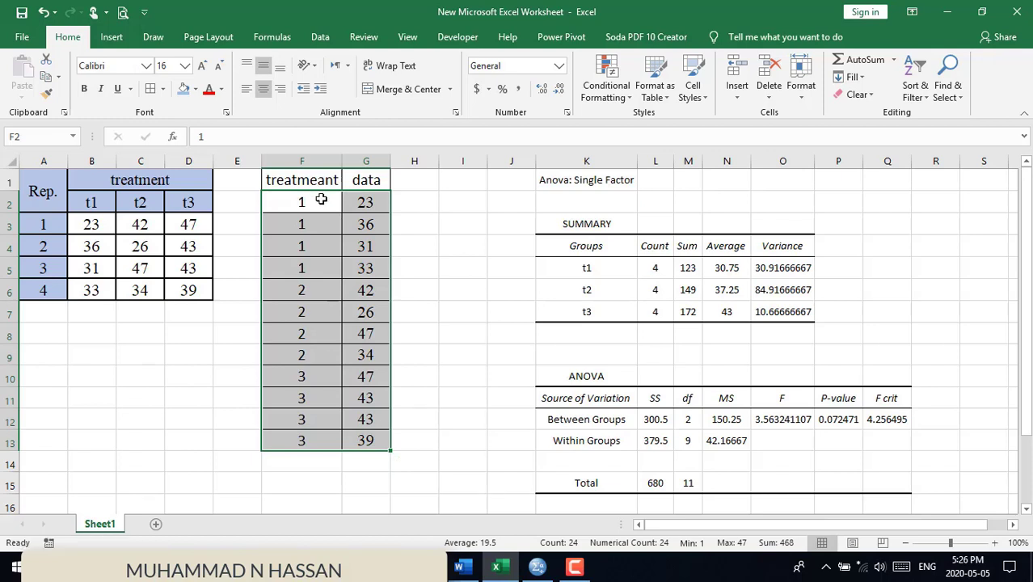
{"action": "right_click", "coordinate": [321, 200]}
{"action": "left_click", "coordinate": [360, 230]}
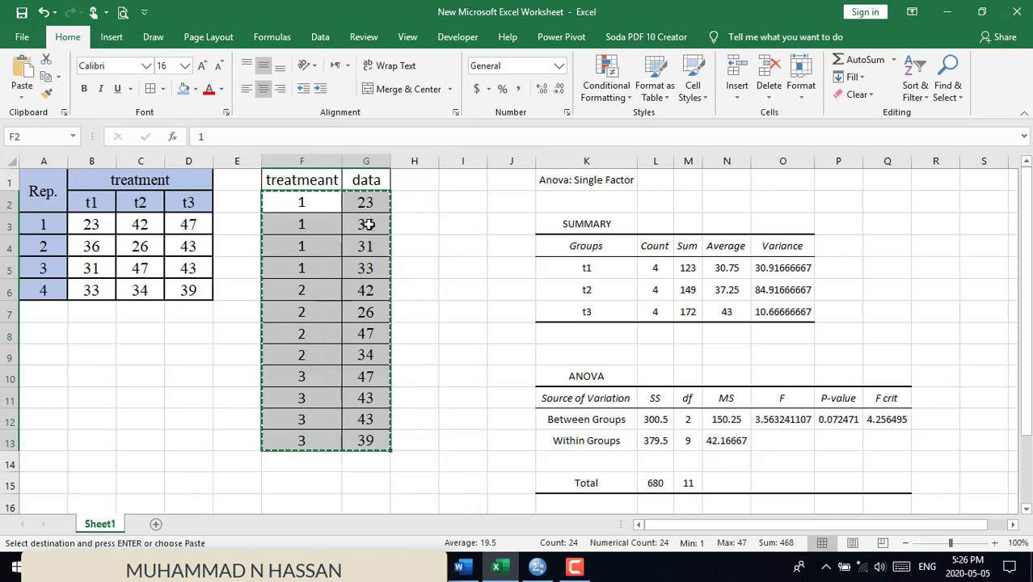
{"action": "left_click", "coordinate": [531, 571]}
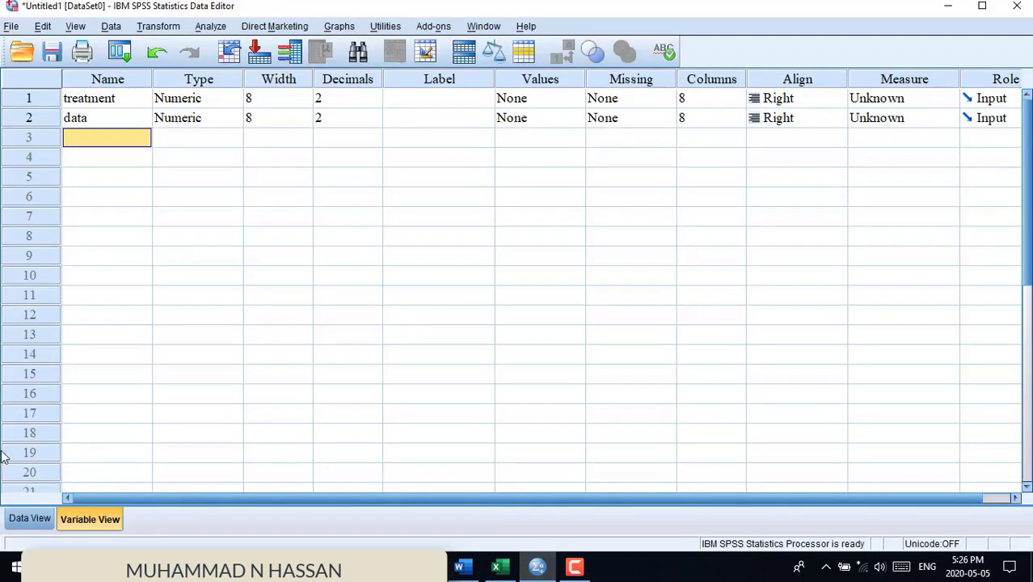
- Paste the twelve treatment-data pairs into SPSS Data View, then open Analyze > General Linear Model
{"action": "left_click", "coordinate": [30, 518]}
{"action": "left_click", "coordinate": [120, 126]}
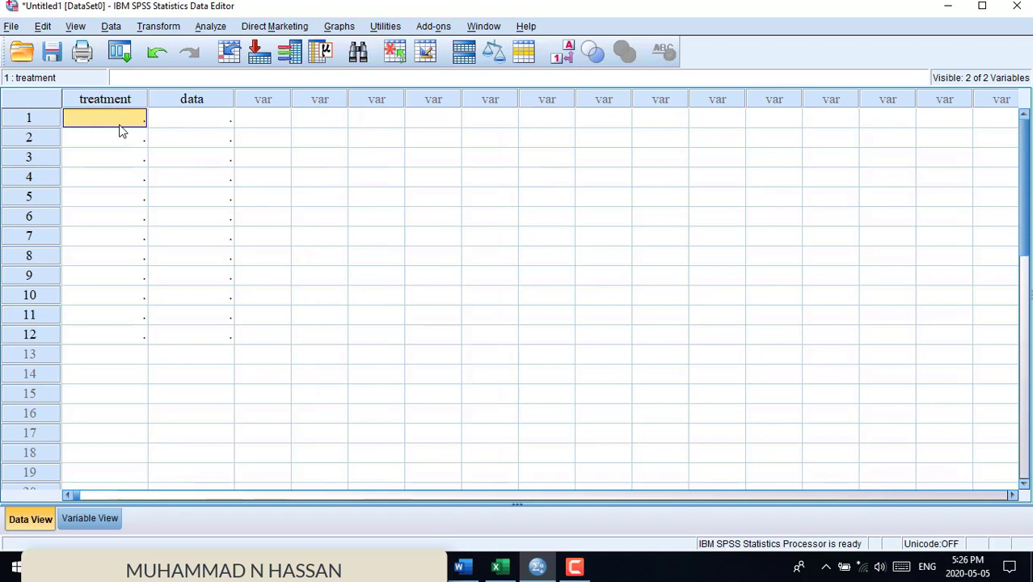
{"action": "key", "text": "ctrl+v"}
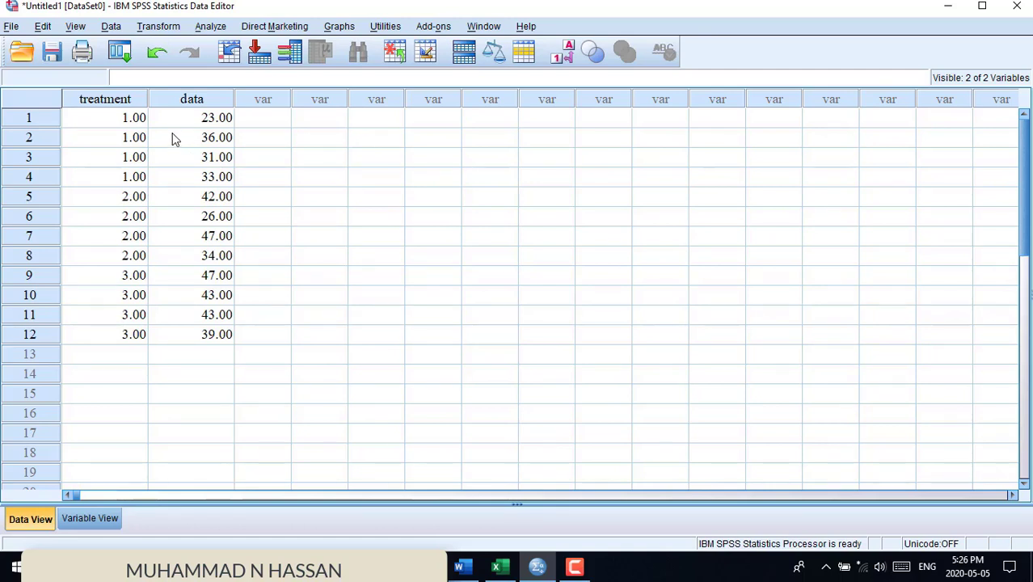
{"action": "left_click", "coordinate": [200, 30]}
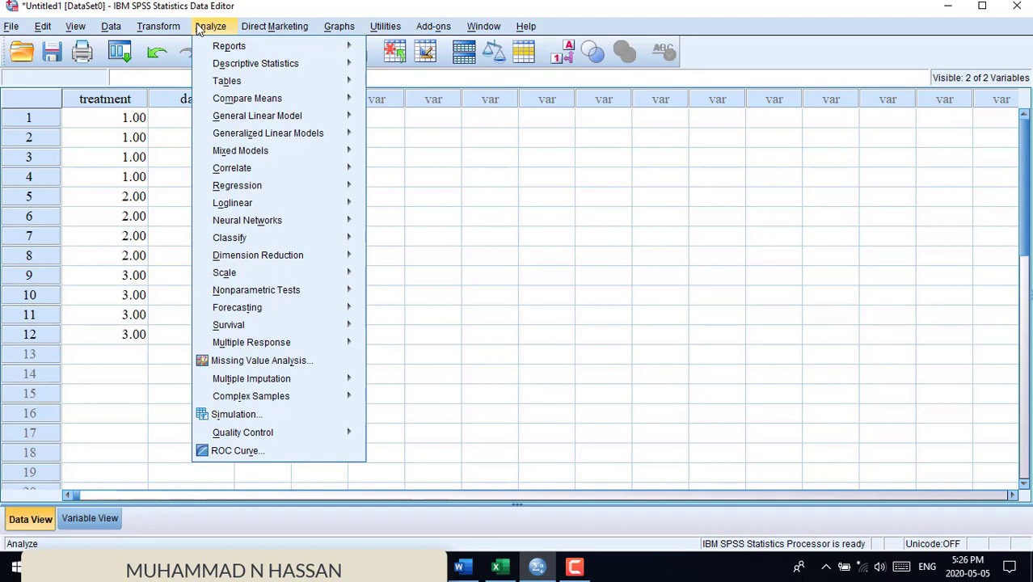
{"action": "mouse_move", "coordinate": [259, 119]}
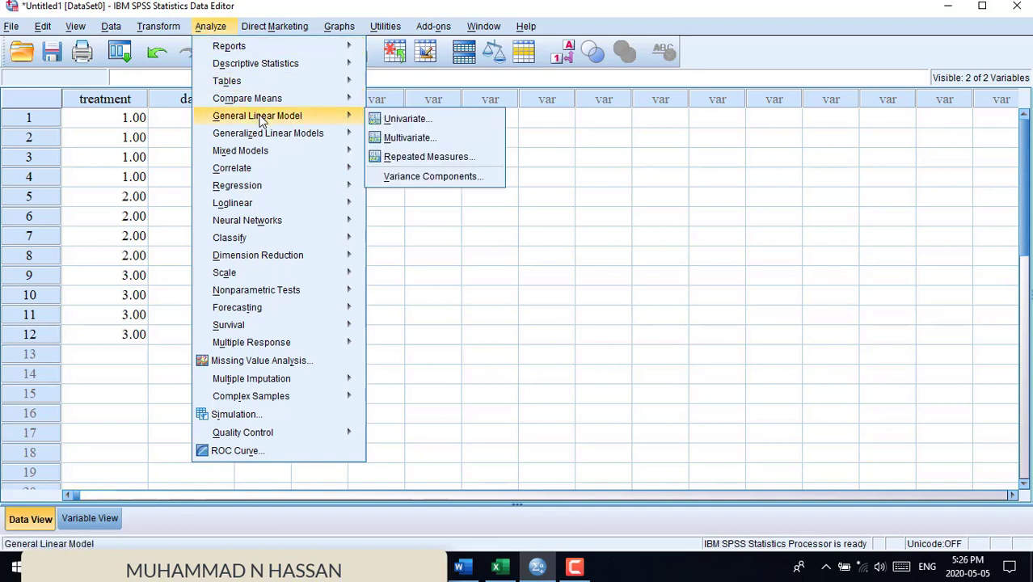
- In Univariate, set data as the dependent variable and treatment as fixed factor
{"action": "left_click", "coordinate": [396, 119]}
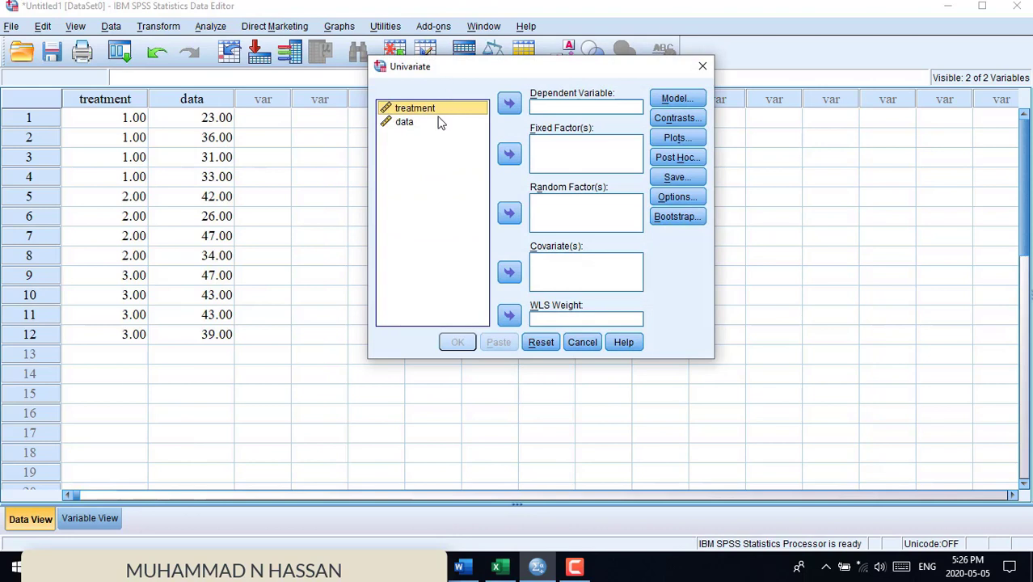
{"action": "left_click", "coordinate": [426, 125]}
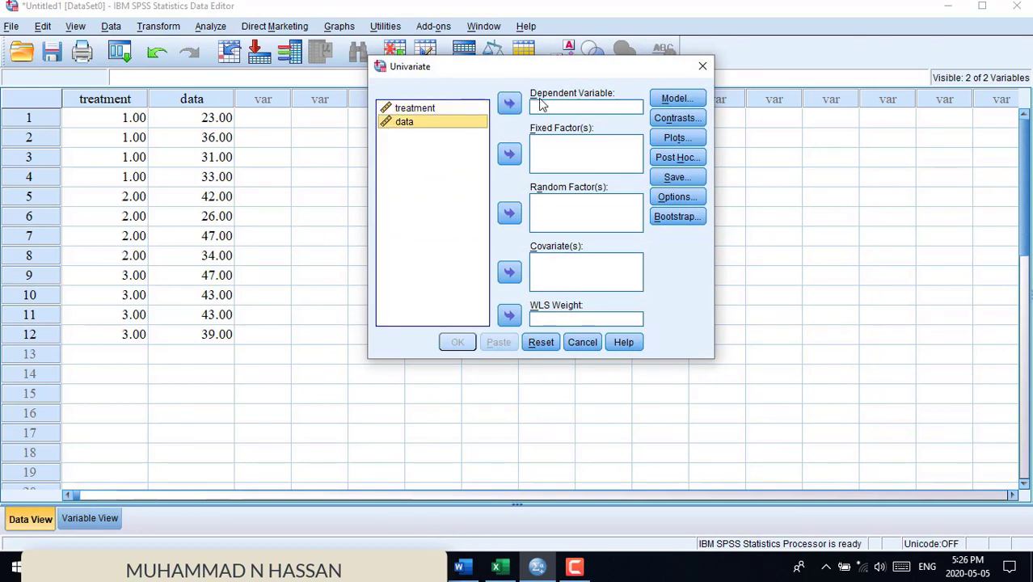
{"action": "left_click", "coordinate": [510, 103]}
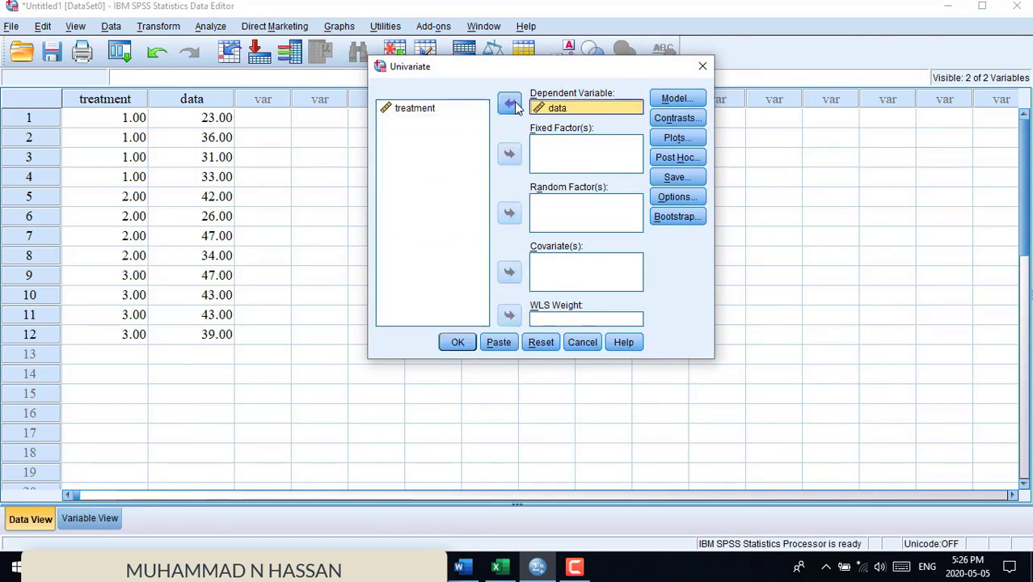
{"action": "left_click", "coordinate": [418, 111]}
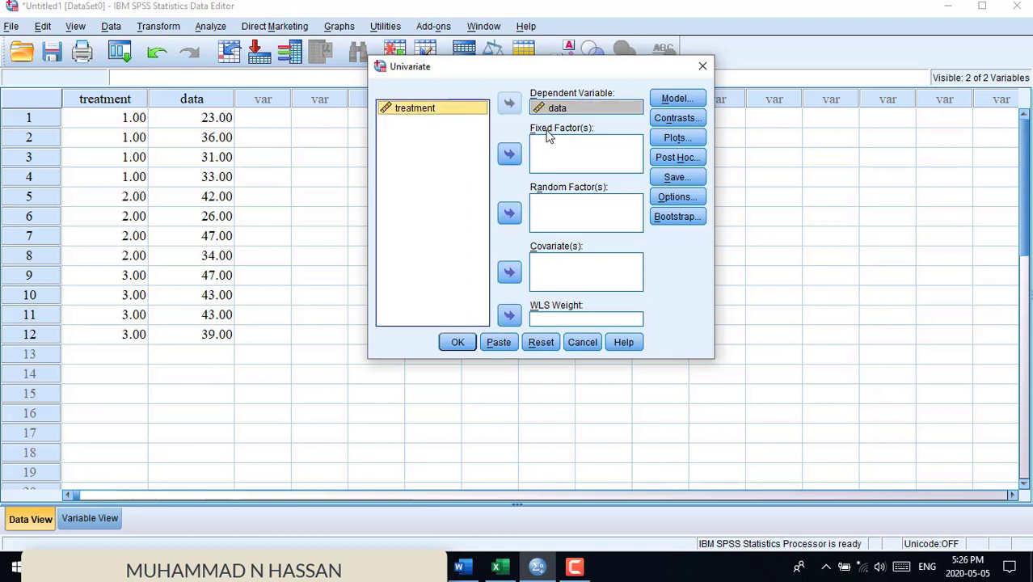
{"action": "left_click", "coordinate": [515, 155]}
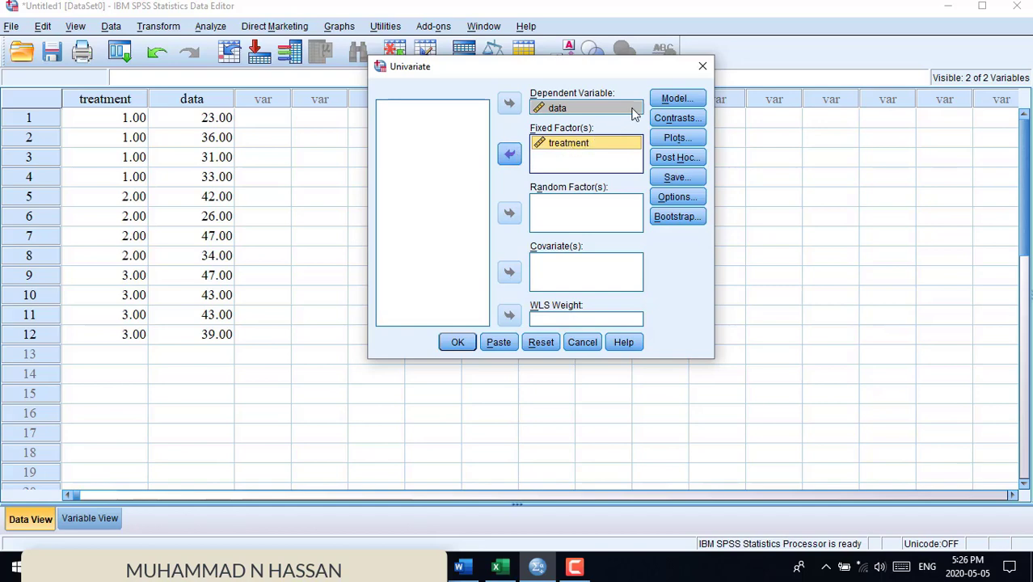
- Use a custom model with only the treatment term, then run the analysis
{"action": "left_click", "coordinate": [671, 99]}
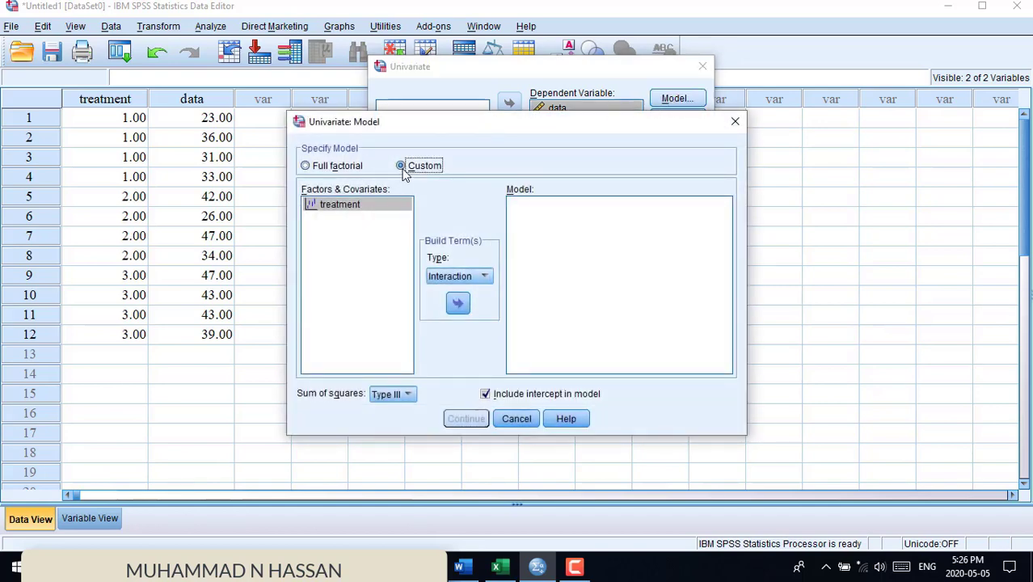
{"action": "left_click", "coordinate": [356, 166]}
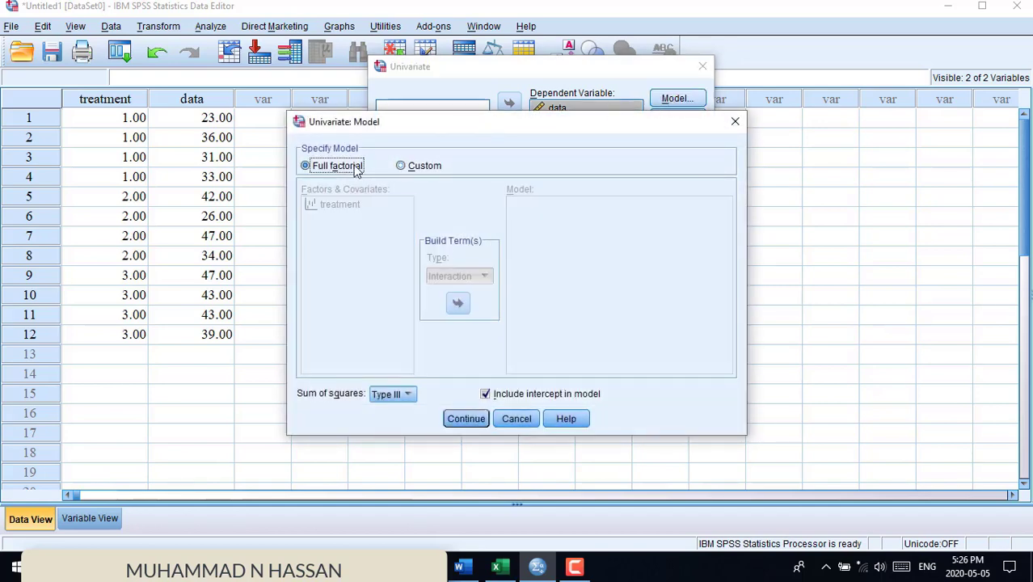
{"action": "left_click", "coordinate": [402, 167]}
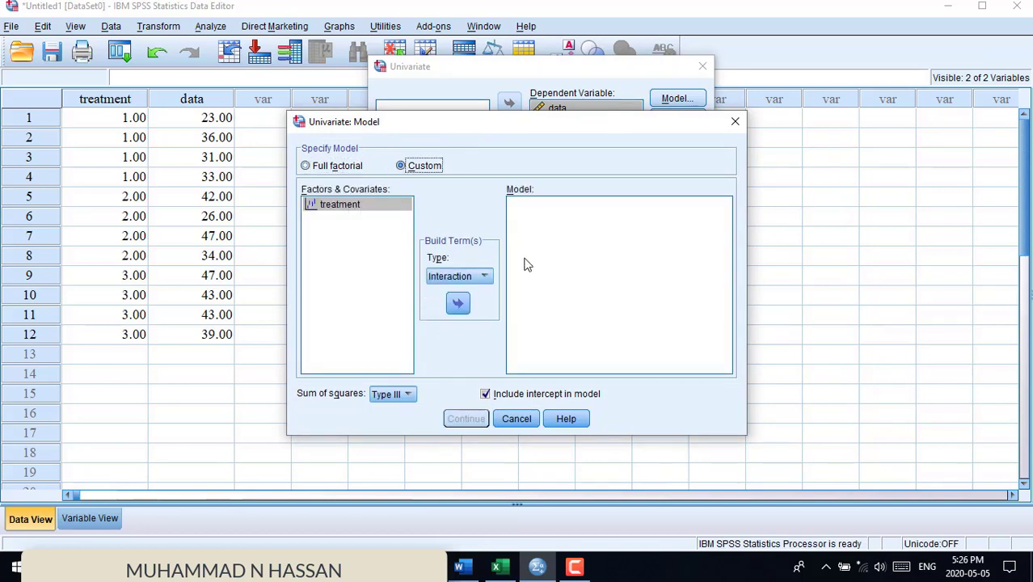
{"action": "left_click", "coordinate": [454, 306]}
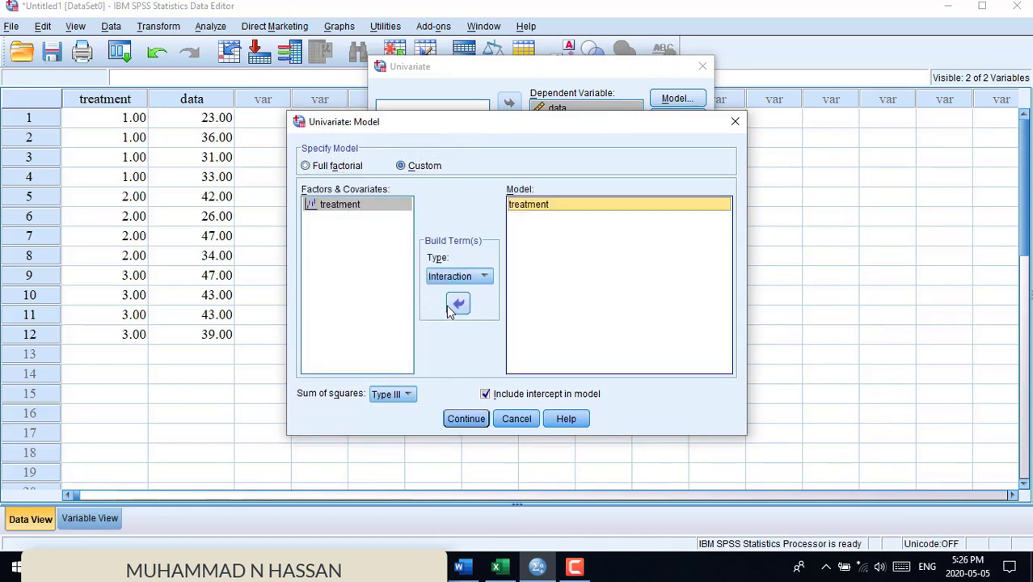
{"action": "left_click", "coordinate": [466, 418]}
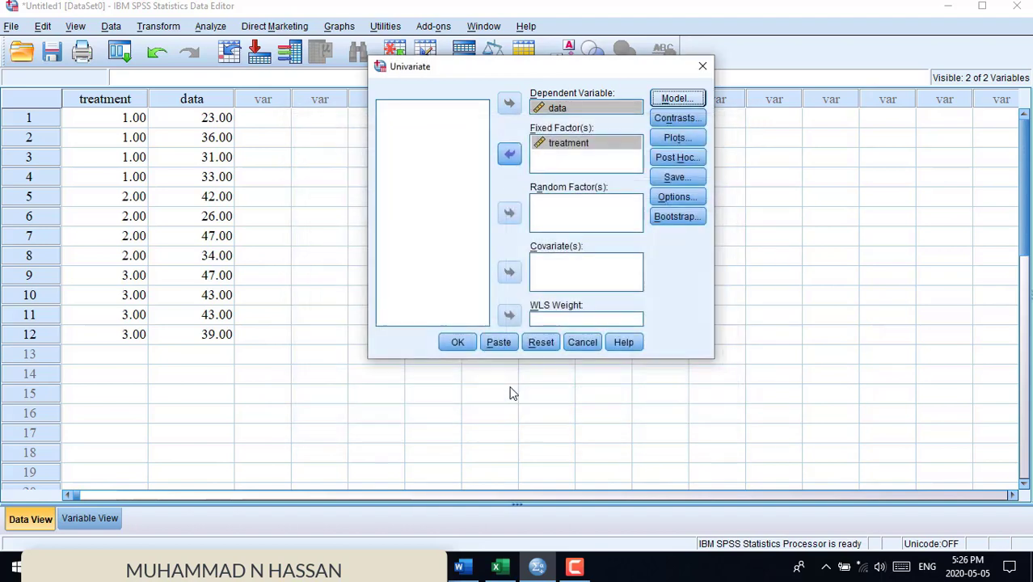
{"action": "left_click", "coordinate": [459, 342]}
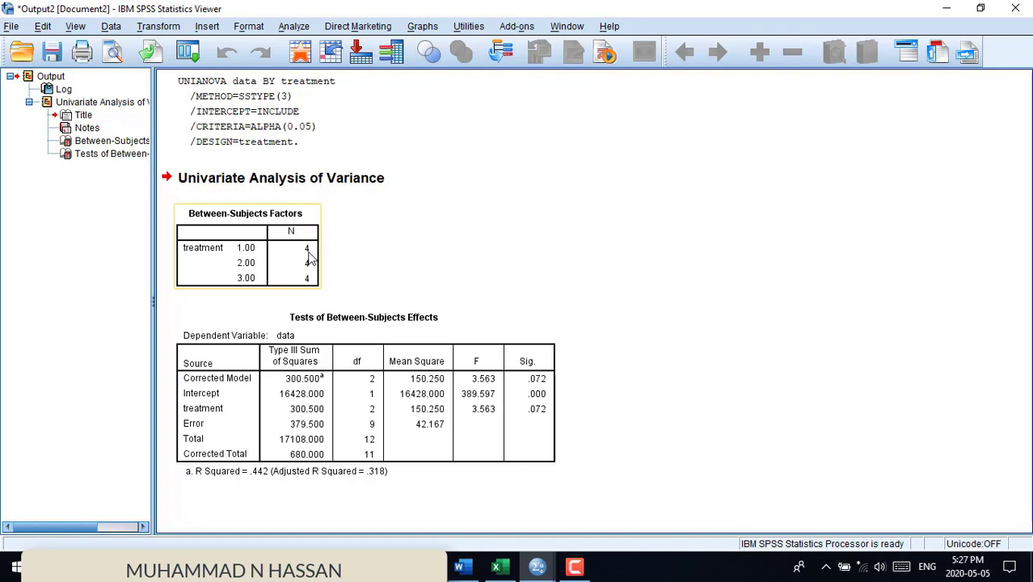
- Edit the Tests of Between-Subjects Effects table and delete its Corrected Model row
{"action": "left_click", "coordinate": [345, 392]}
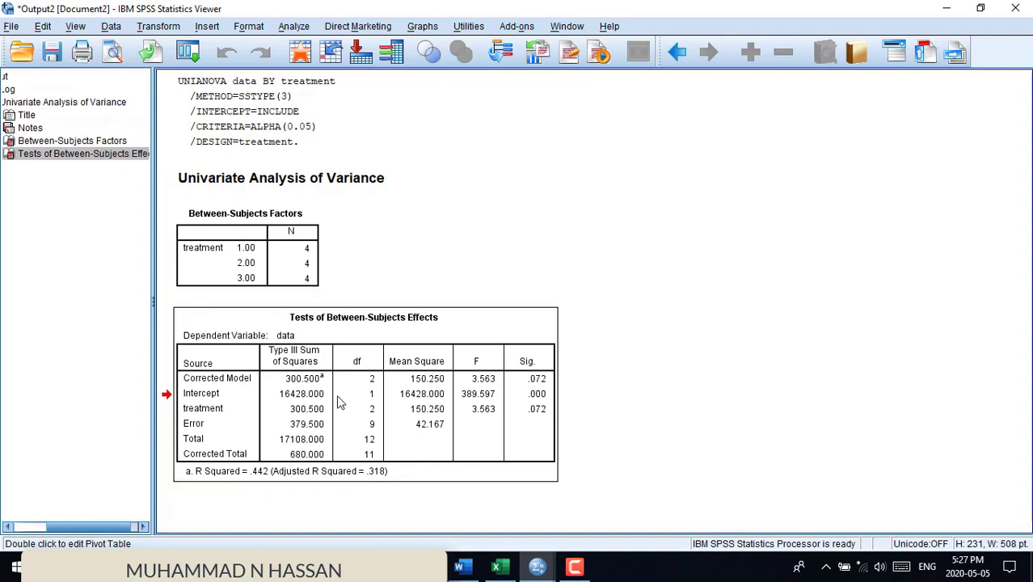
{"action": "double_click", "coordinate": [340, 402]}
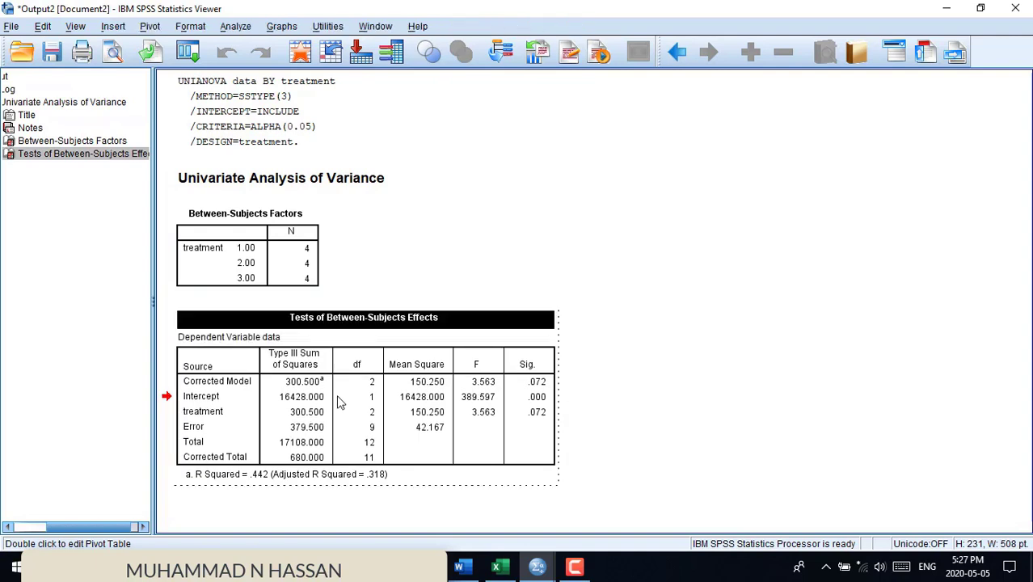
{"action": "left_click", "coordinate": [285, 386]}
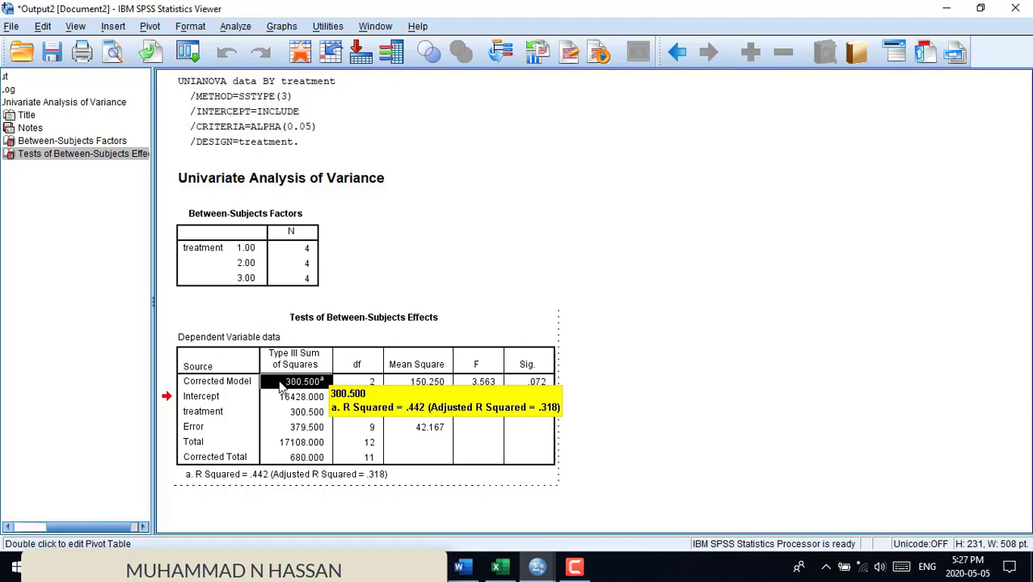
{"action": "left_click_drag", "start_coordinate": [281, 386], "coordinate": [511, 386]}
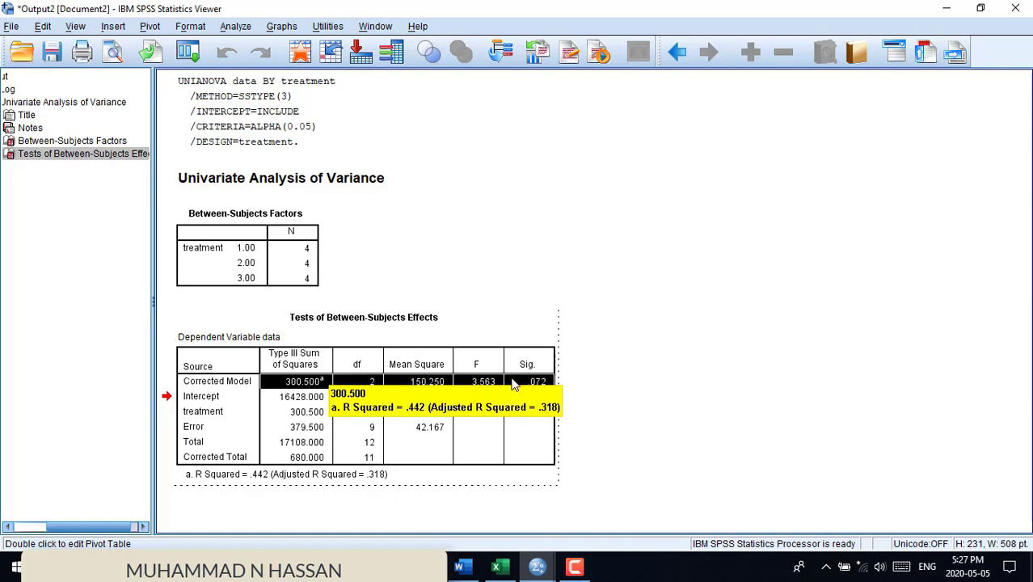
{"action": "right_click", "coordinate": [512, 385]}
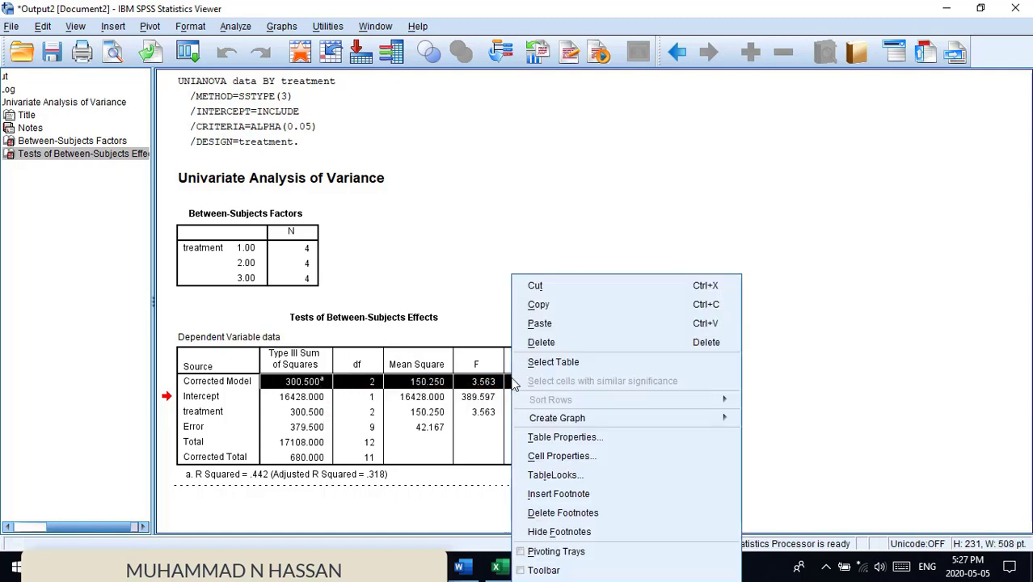
{"action": "left_click", "coordinate": [541, 343]}
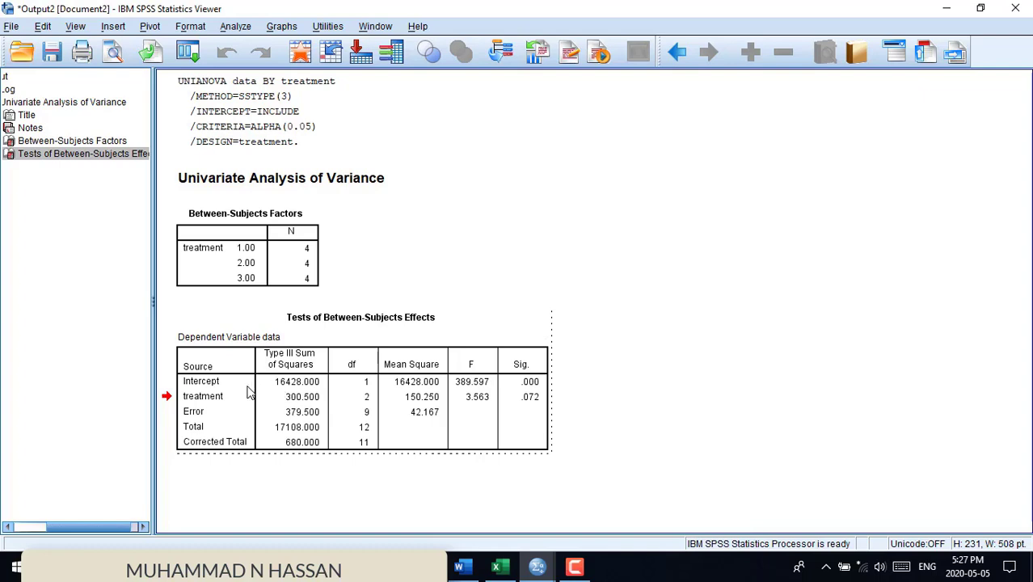
{"action": "left_click", "coordinate": [284, 386]}
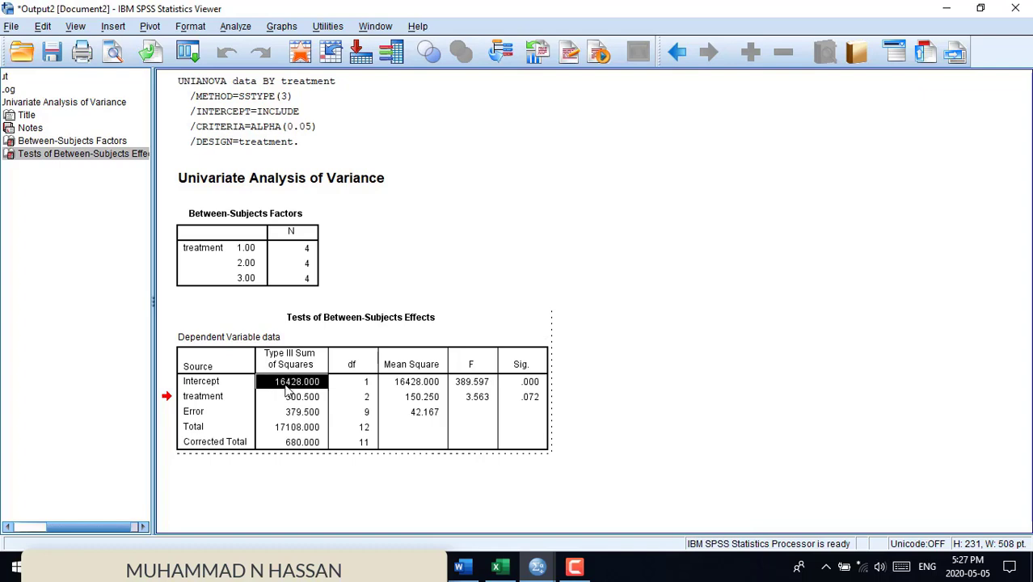
- Bring up the Word Design notes and scroll up to the C.F, SST, SSt and SSE calculations
{"action": "mouse_move", "coordinate": [474, 571]}
{"action": "left_click", "coordinate": [472, 521]}
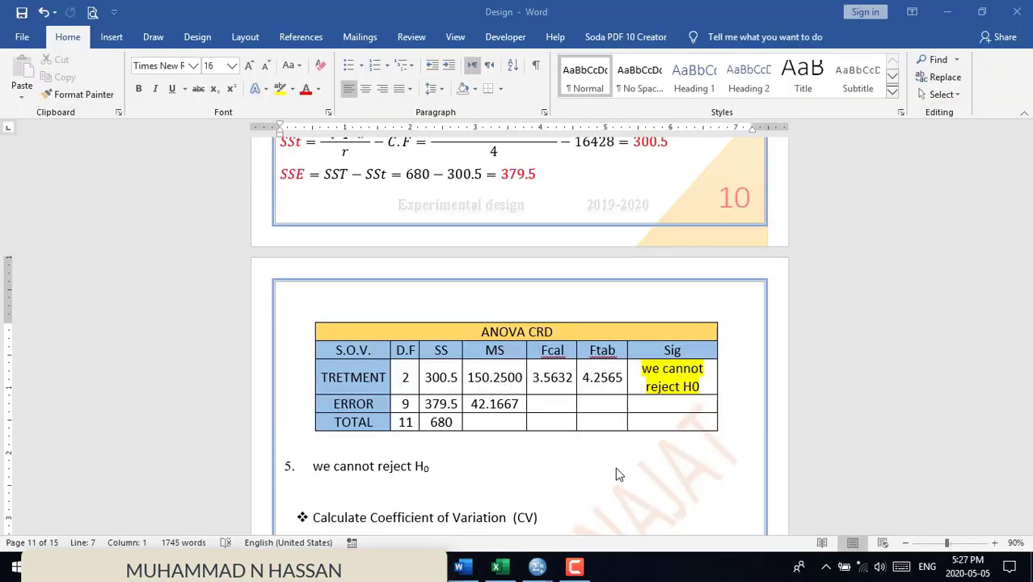
{"action": "scroll", "coordinate": [1027, 131], "scroll_direction": "up", "scroll_amount": 4}
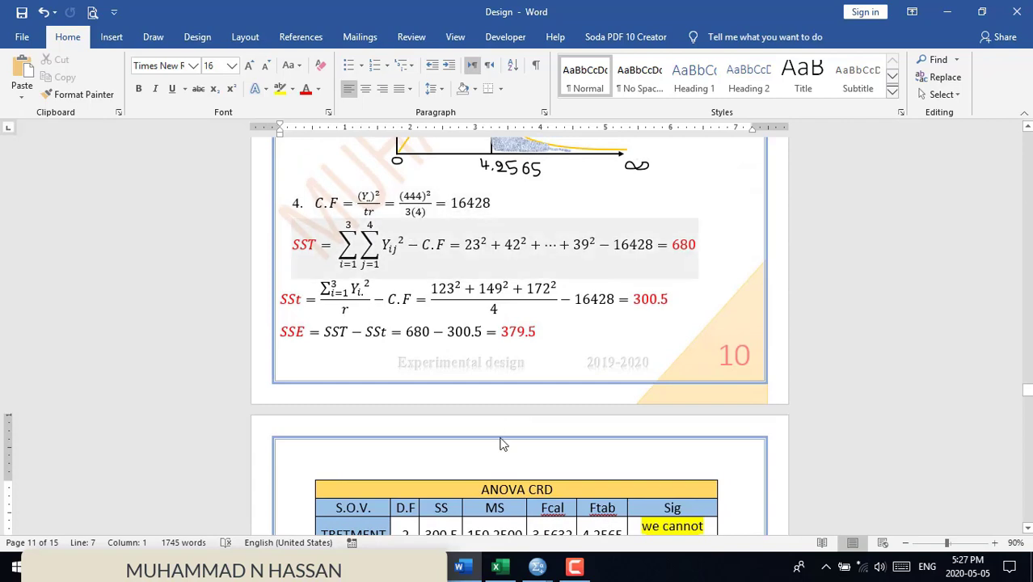
- Back in the SPSS output, delete the Intercept row from the effects table
{"action": "mouse_move", "coordinate": [537, 567]}
{"action": "left_click", "coordinate": [585, 521]}
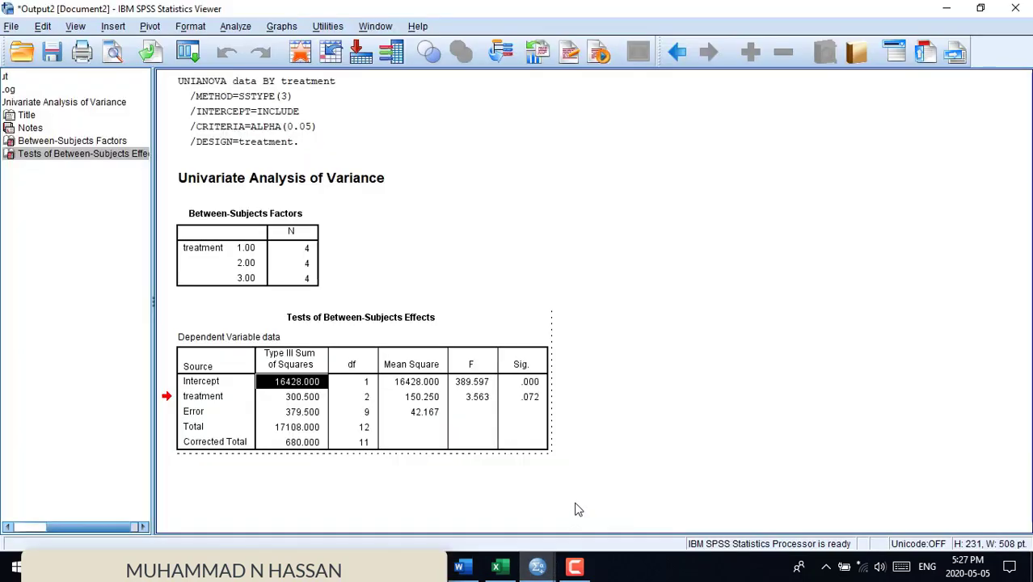
{"action": "left_click_drag", "start_coordinate": [285, 386], "coordinate": [518, 381]}
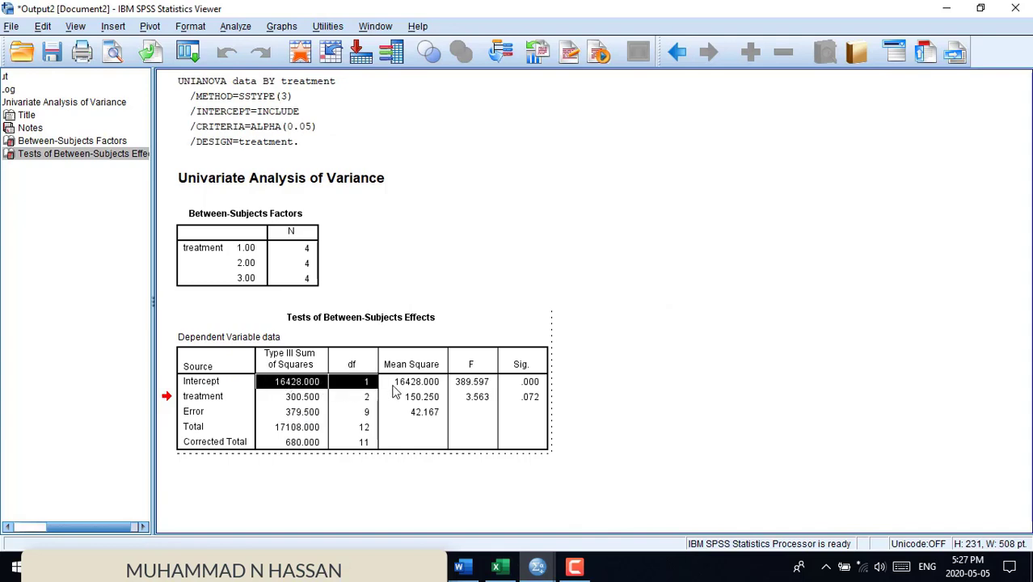
{"action": "right_click", "coordinate": [522, 381]}
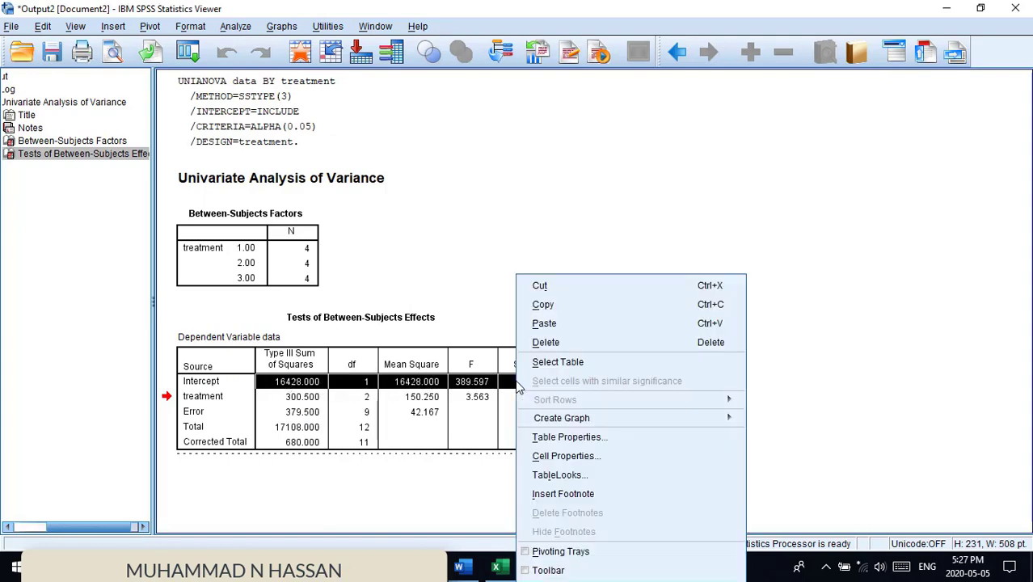
{"action": "left_click", "coordinate": [540, 340]}
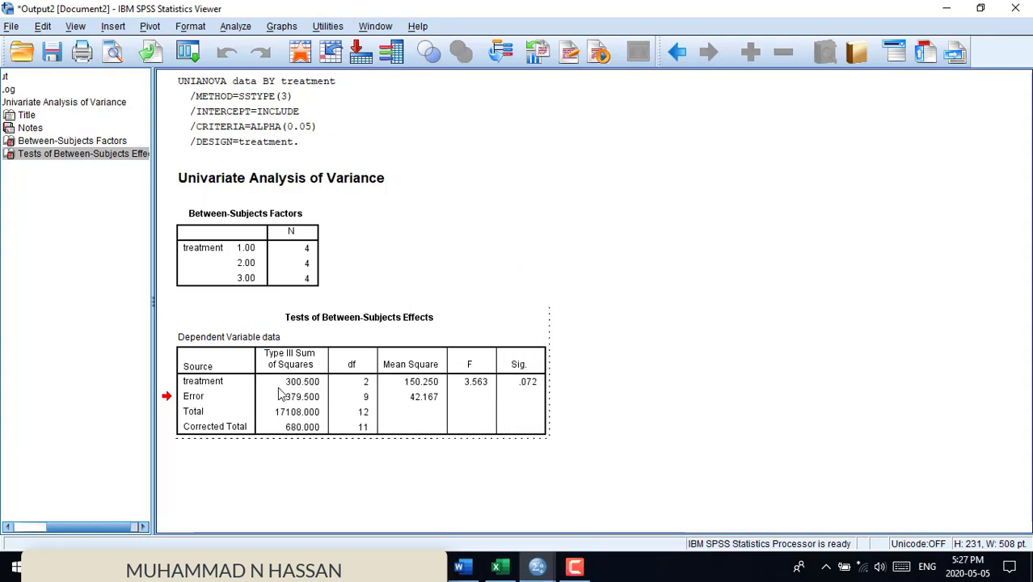
- Delete the Total row (17108.000) from the effects table
{"action": "left_click", "coordinate": [261, 416]}
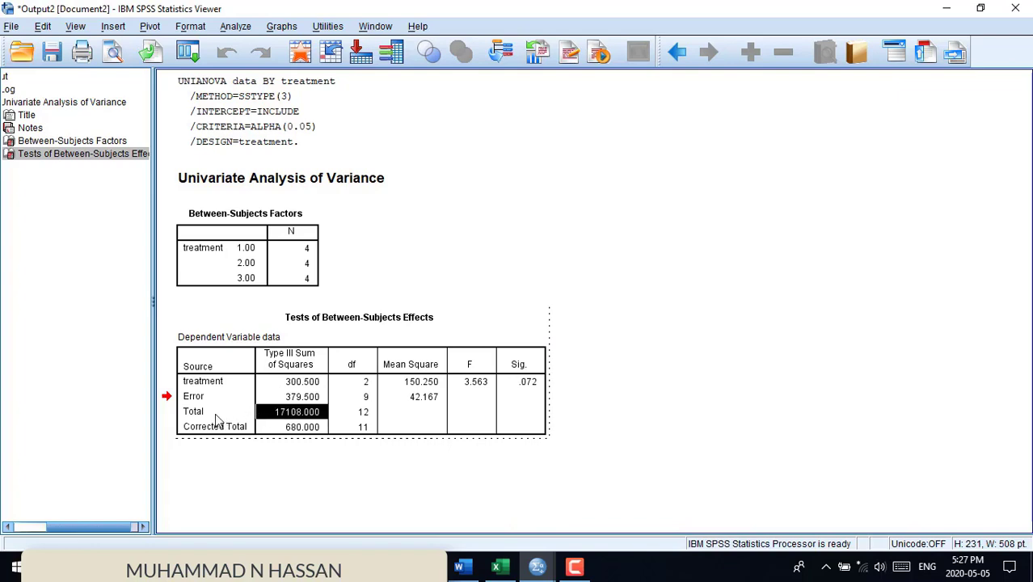
{"action": "left_click", "coordinate": [225, 429]}
{"action": "left_click", "coordinate": [277, 414]}
{"action": "left_click_drag", "start_coordinate": [321, 415], "coordinate": [501, 416]}
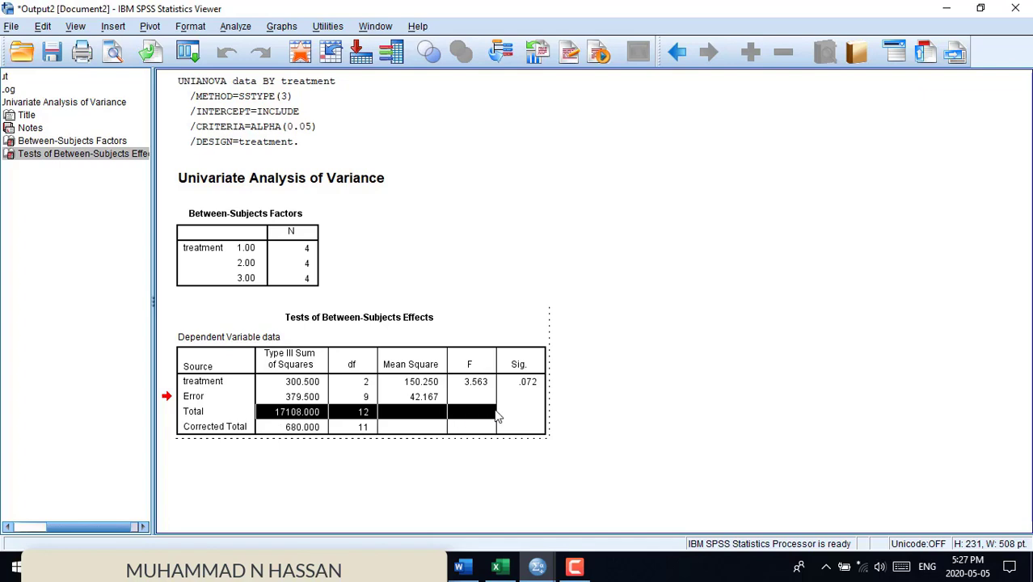
{"action": "right_click", "coordinate": [502, 413]}
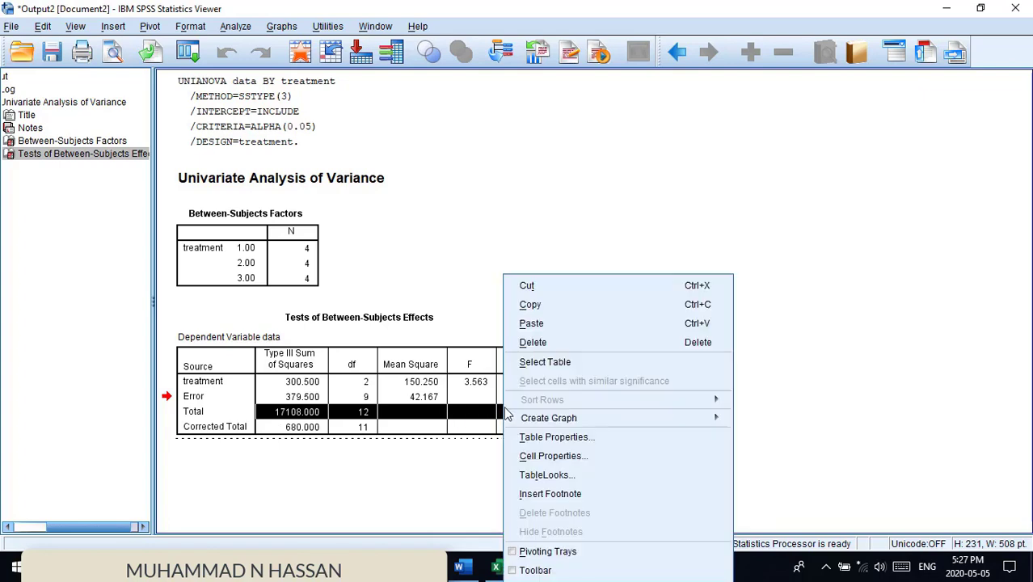
{"action": "left_click", "coordinate": [534, 344]}
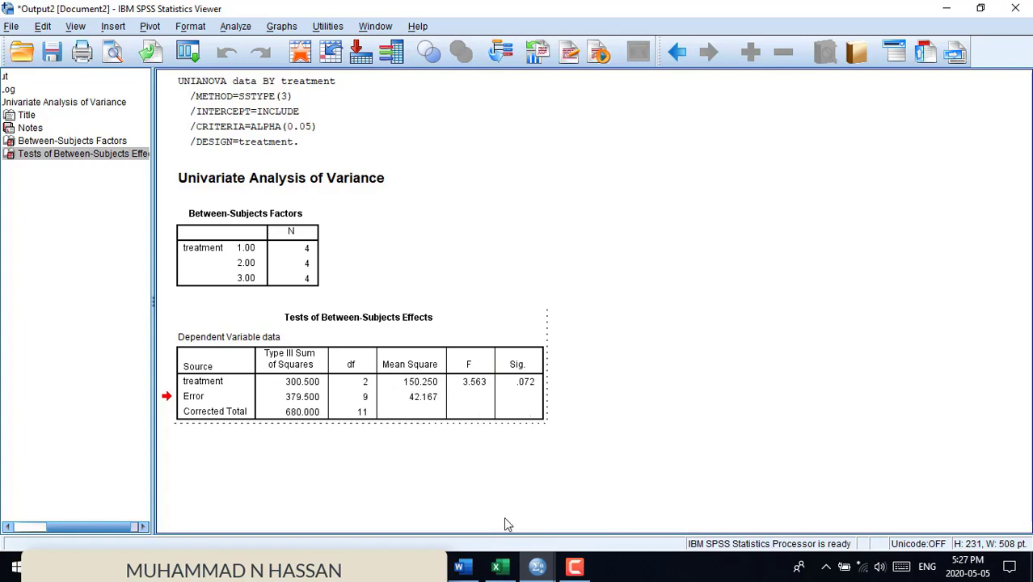
- Select the trimmed effects table and switch to the Excel ANOVA output for comparison
{"action": "mouse_move", "coordinate": [511, 570]}
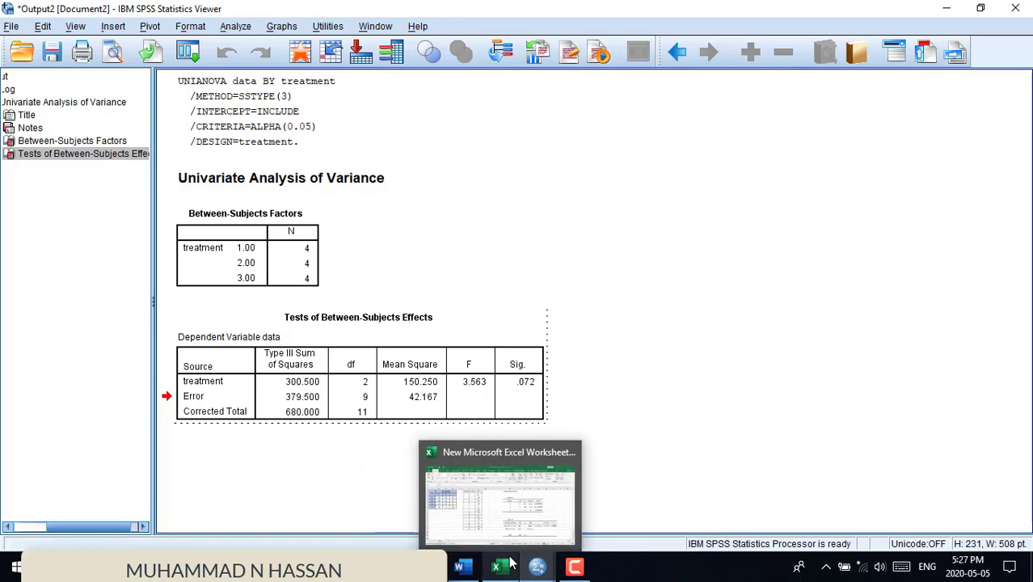
{"action": "mouse_move", "coordinate": [509, 519]}
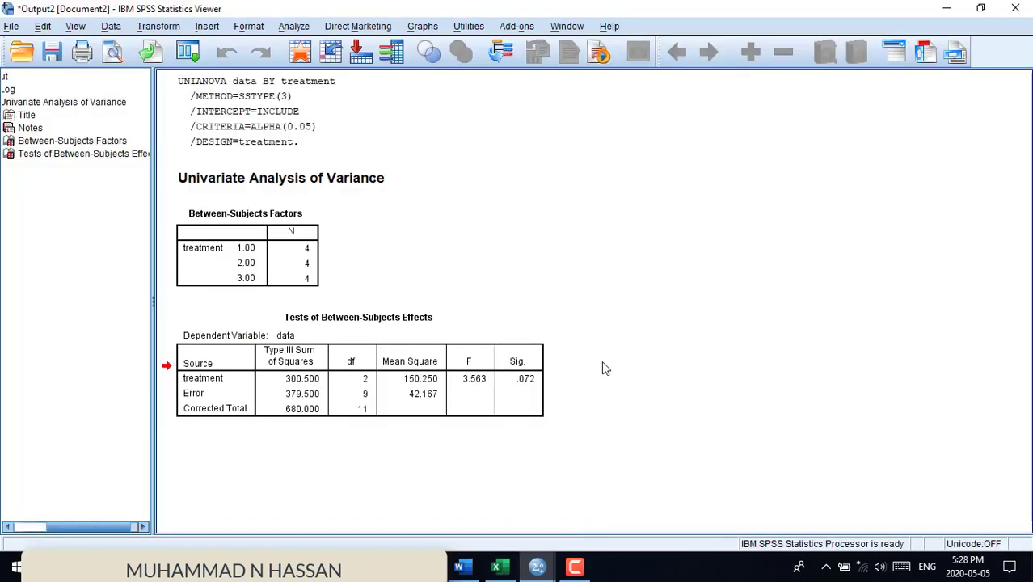
{"action": "left_click", "coordinate": [541, 390]}
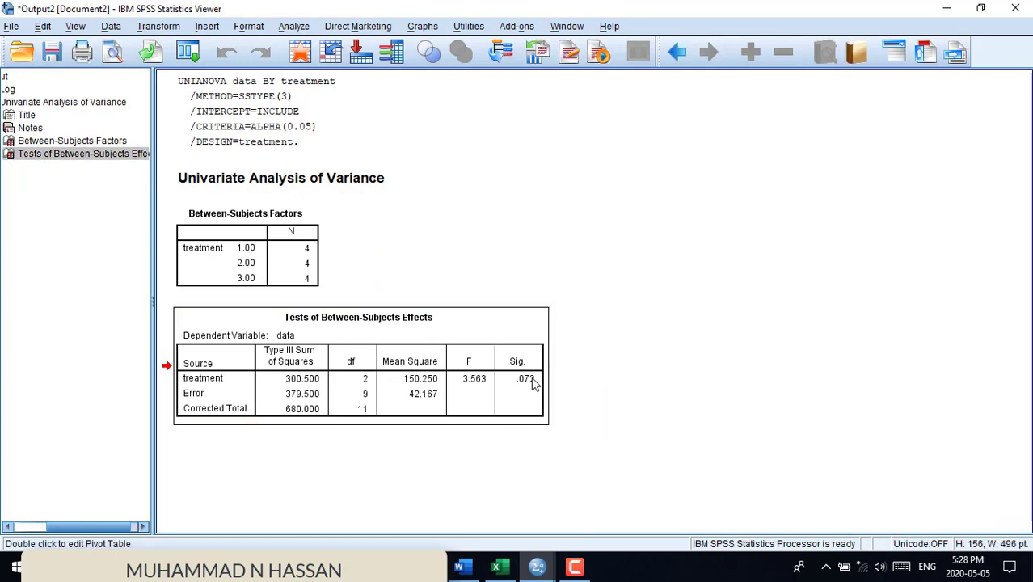
{"action": "left_click", "coordinate": [500, 566]}
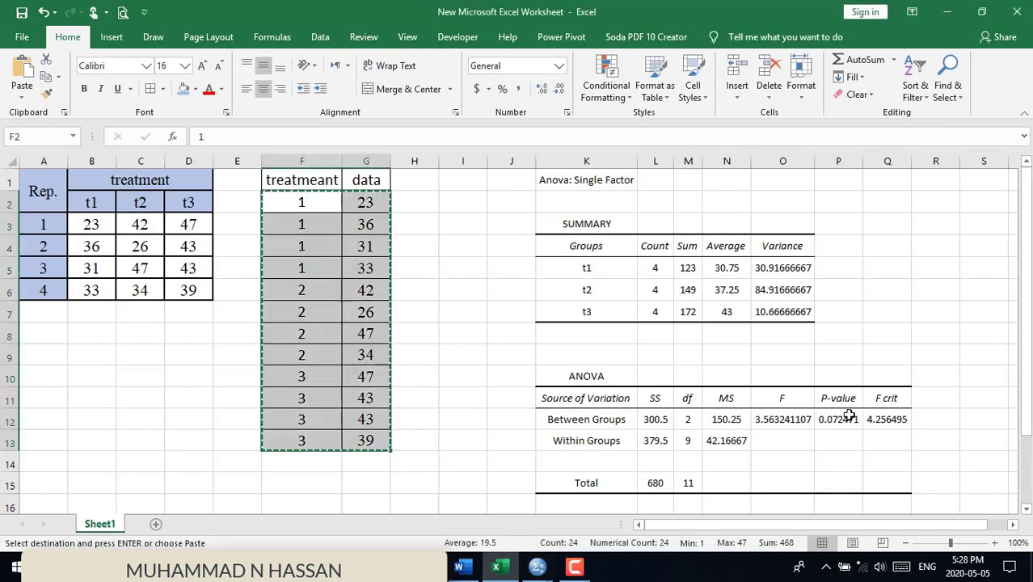
{"action": "left_click", "coordinate": [844, 416]}
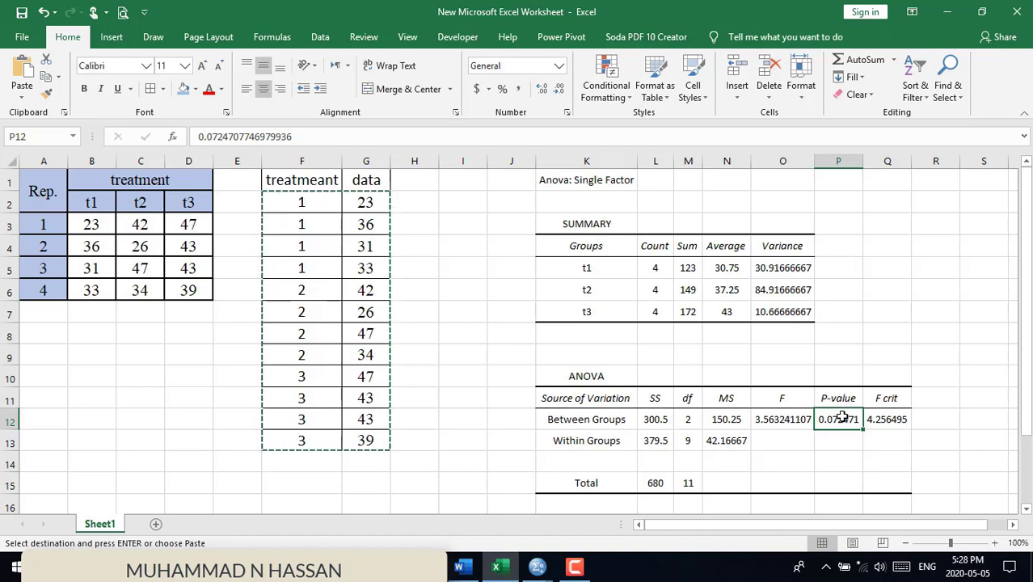
{"action": "left_click", "coordinate": [841, 434]}
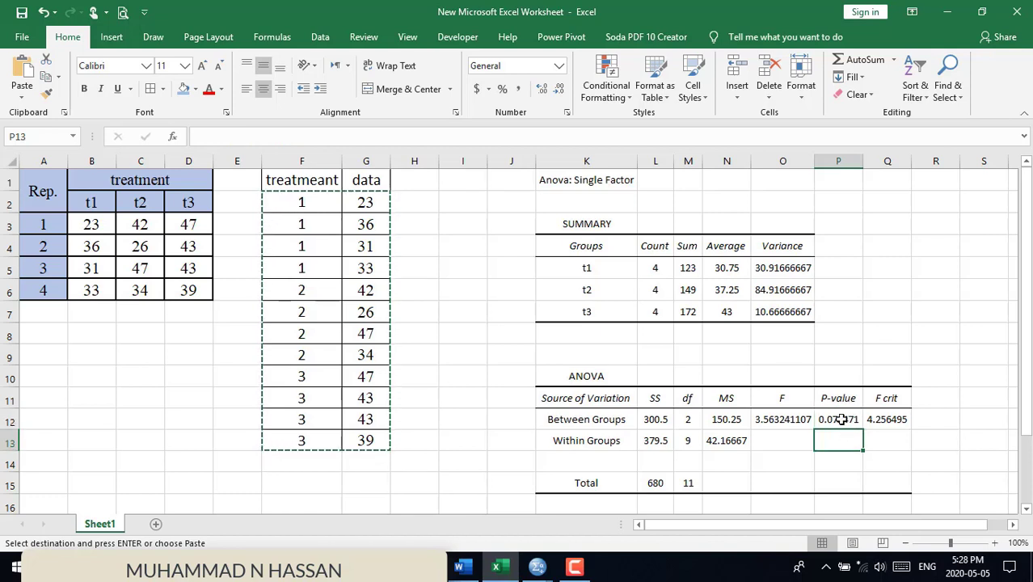
{"action": "left_click", "coordinate": [841, 418]}
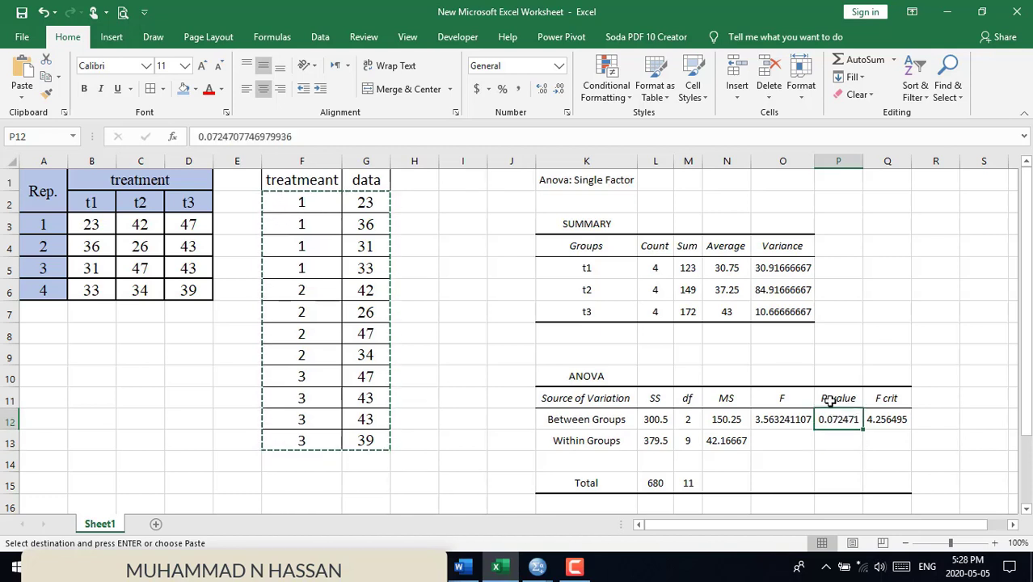
{"action": "mouse_move", "coordinate": [546, 562]}
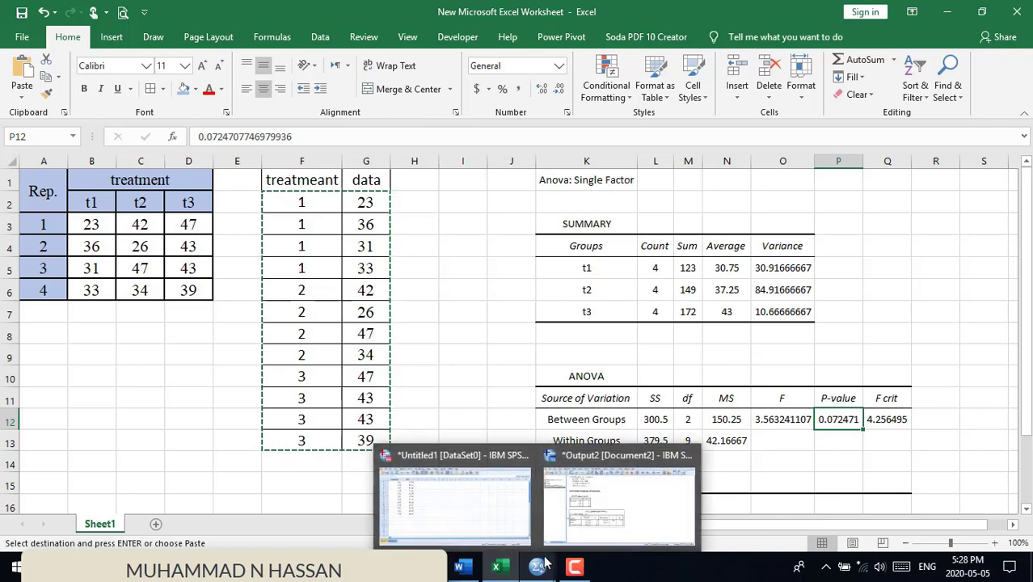
- Deselect the trimmed SPSS ANOVA table and bring the Word Design notes to the front
{"action": "left_click", "coordinate": [558, 509]}
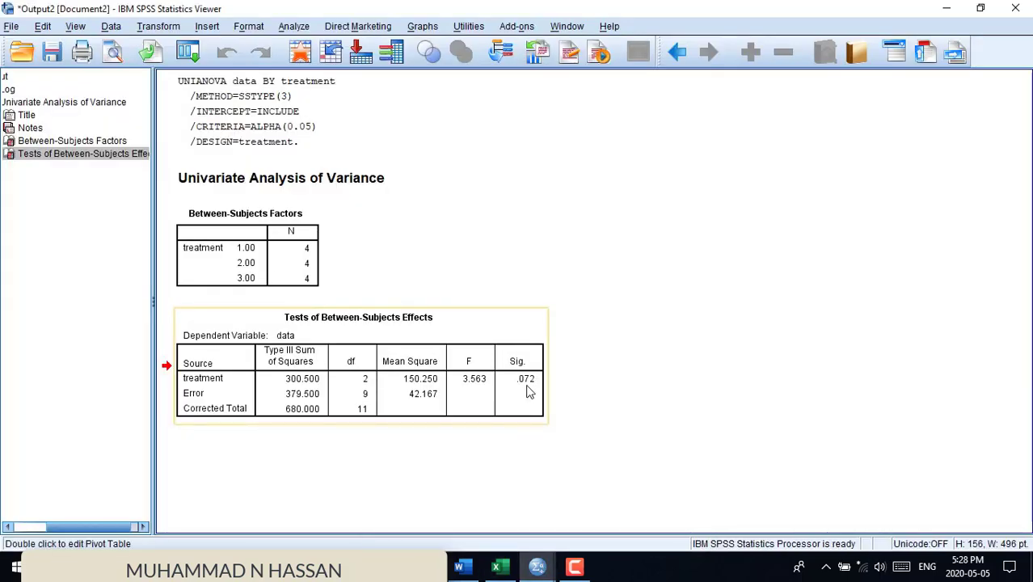
{"action": "left_click", "coordinate": [599, 387]}
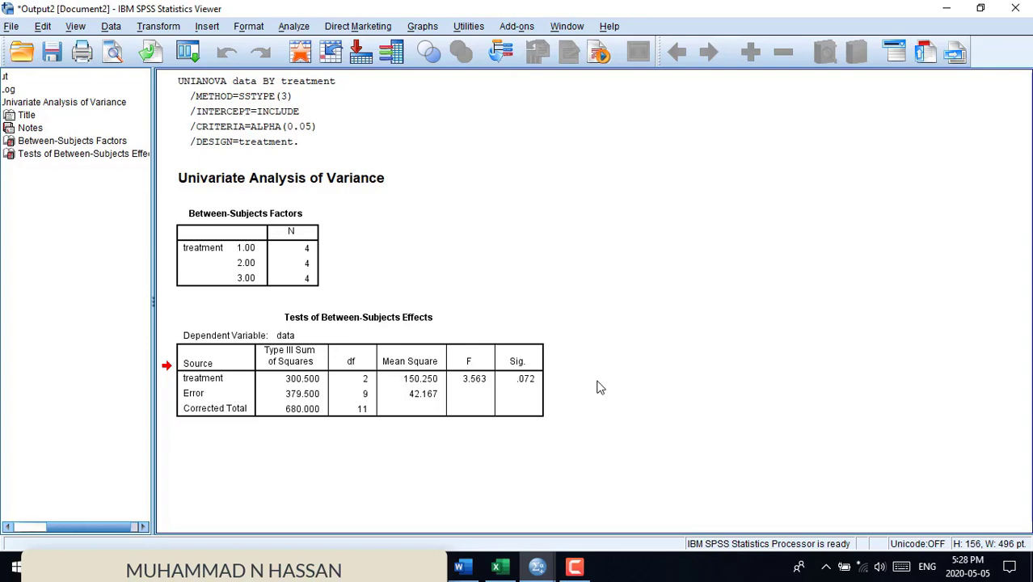
{"action": "left_click", "coordinate": [460, 566]}
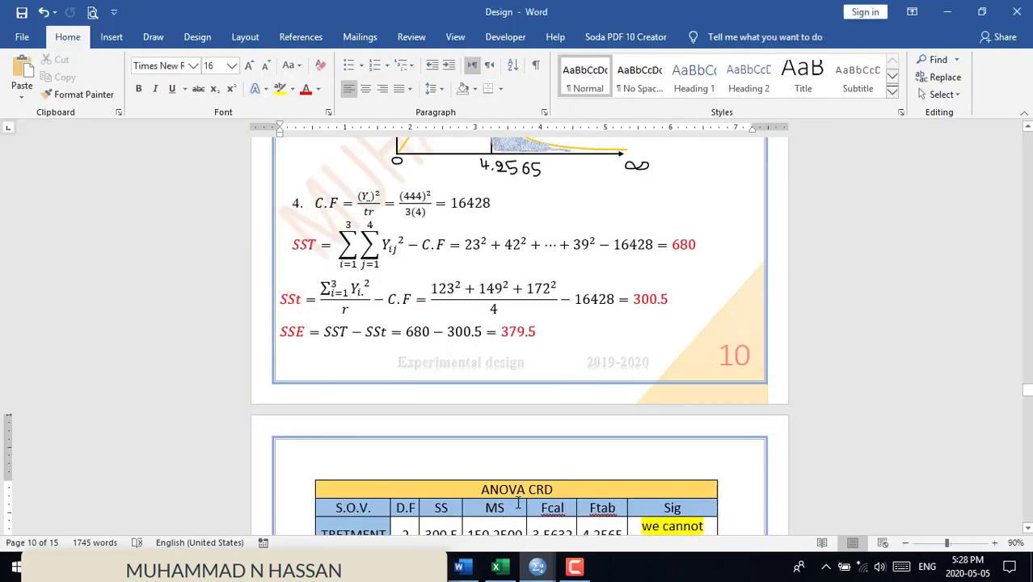
- Scroll the Word notes to the ANOVA CRD table and conclusion, then return to Excel's ANOVA output (F 3.563241107)
{"action": "left_click", "coordinate": [1028, 529]}
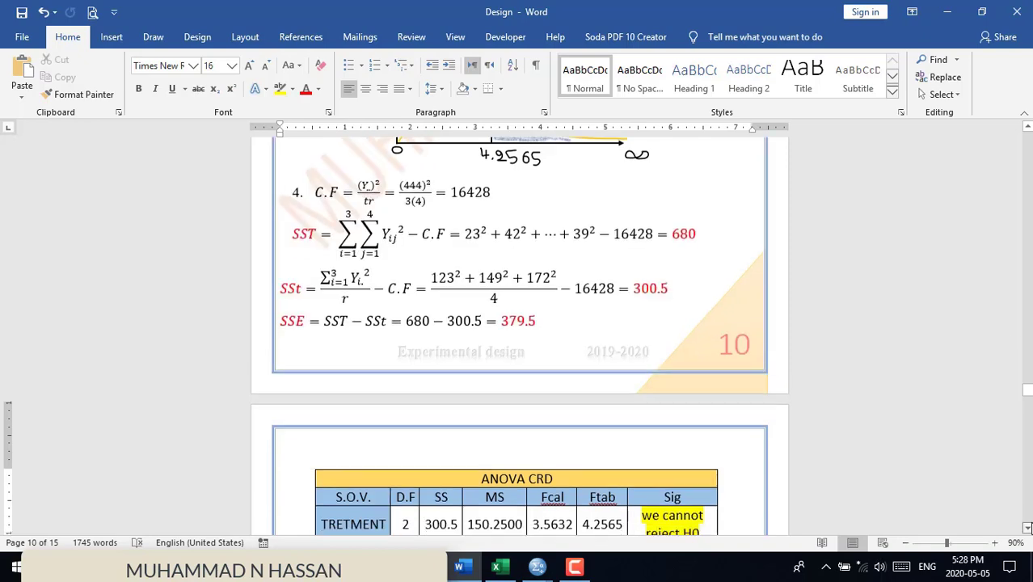
{"action": "left_click", "coordinate": [1027, 529]}
{"action": "left_click", "coordinate": [1027, 528]}
{"action": "left_click", "coordinate": [1027, 529]}
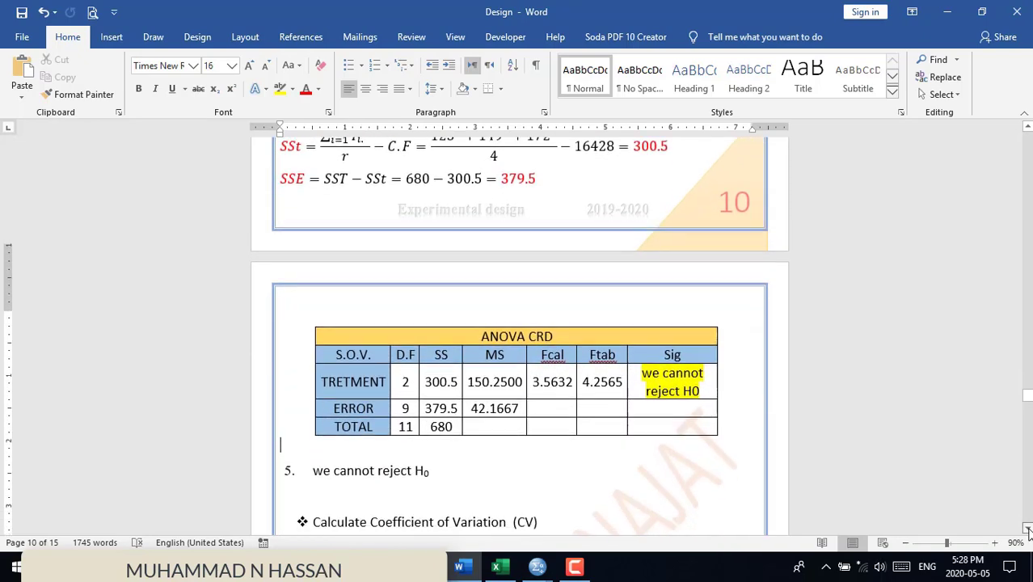
{"action": "left_click", "coordinate": [1028, 529]}
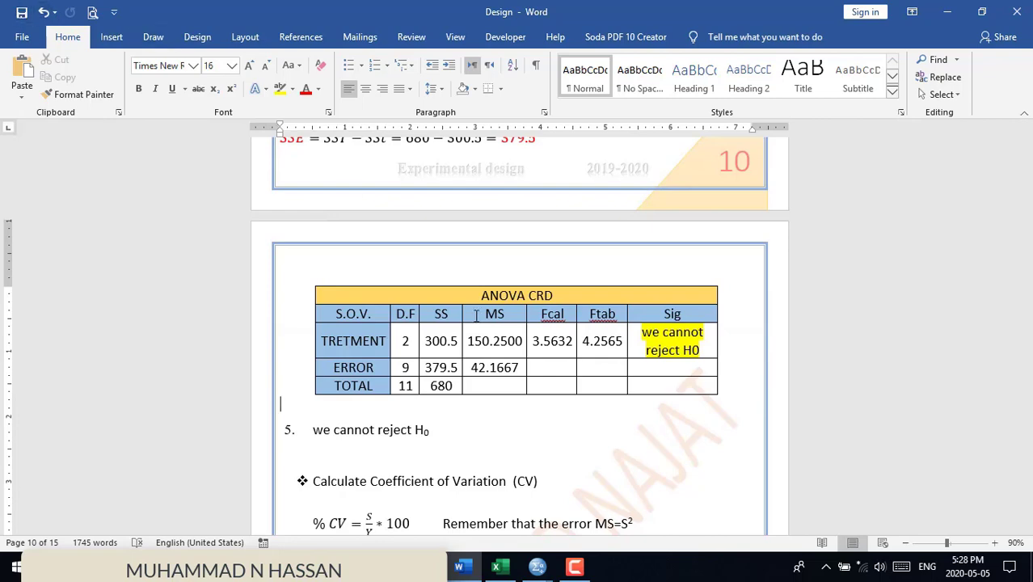
{"action": "left_click", "coordinate": [494, 571]}
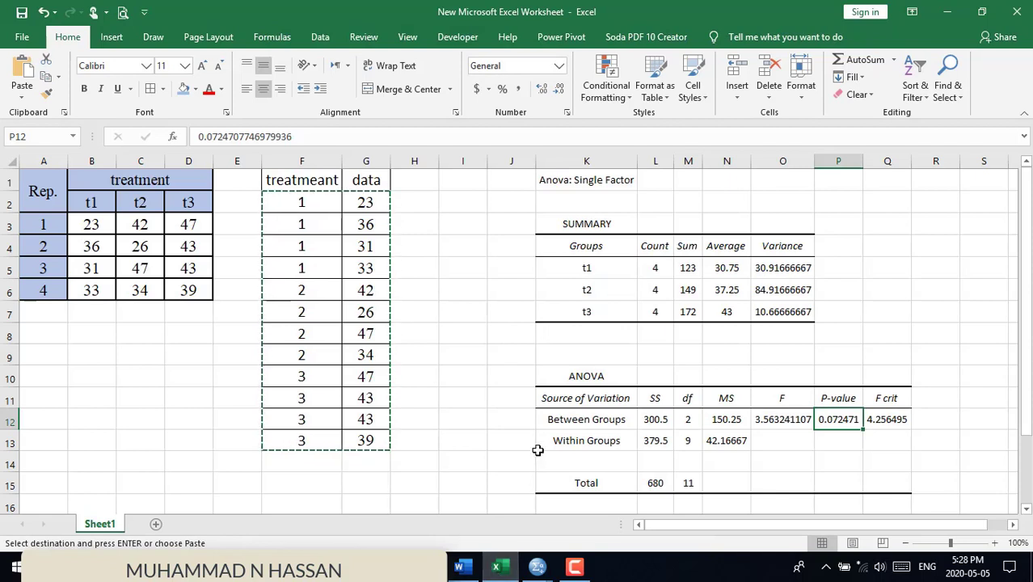
{"action": "mouse_move", "coordinate": [540, 571]}
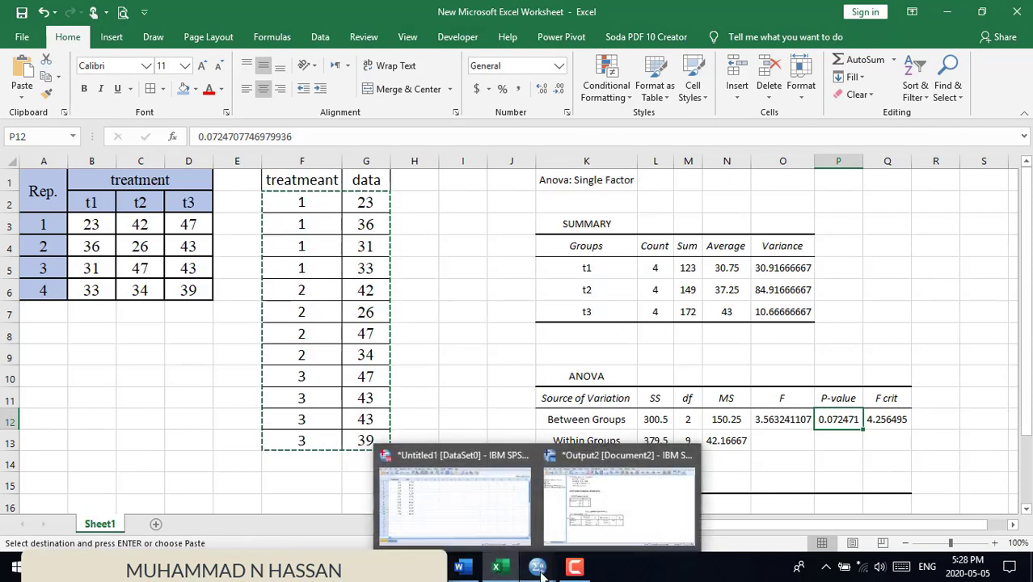